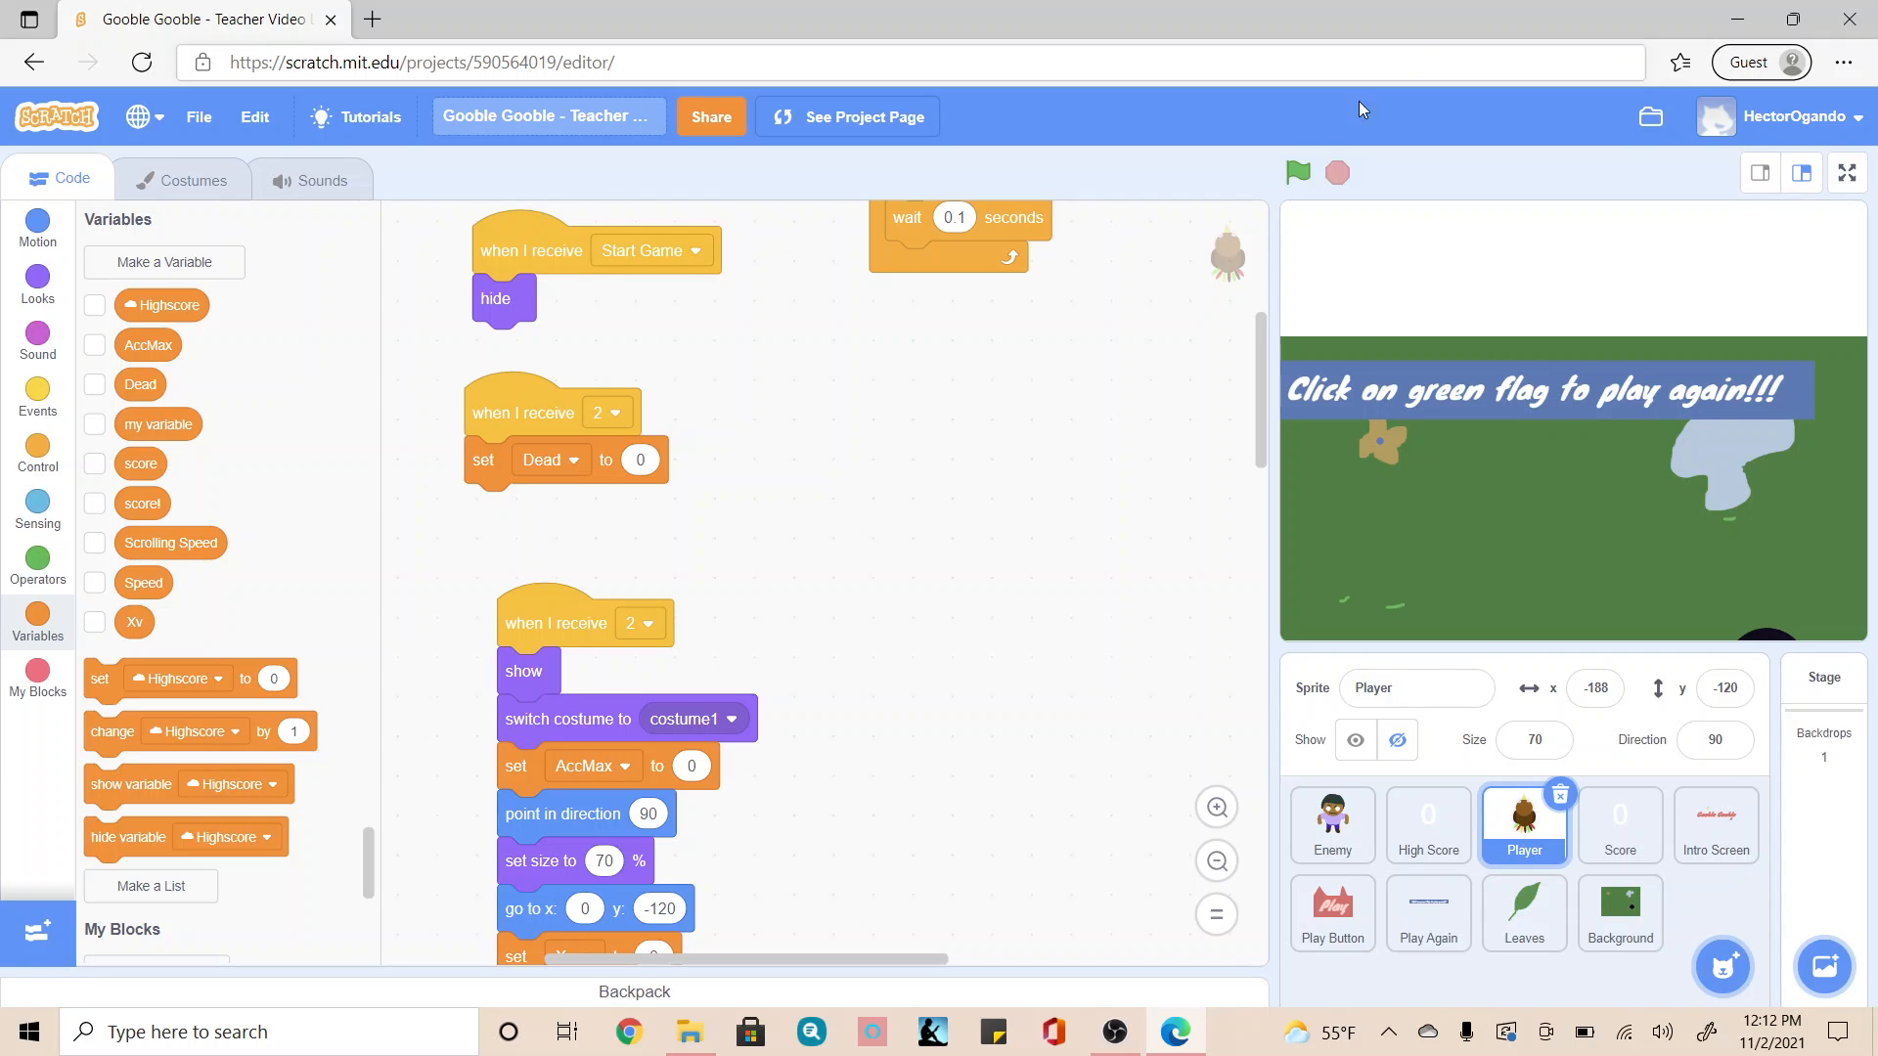
Step: Duplicate the Enemy sprite's costume1 for a second animation frame
left_click(1315, 841)
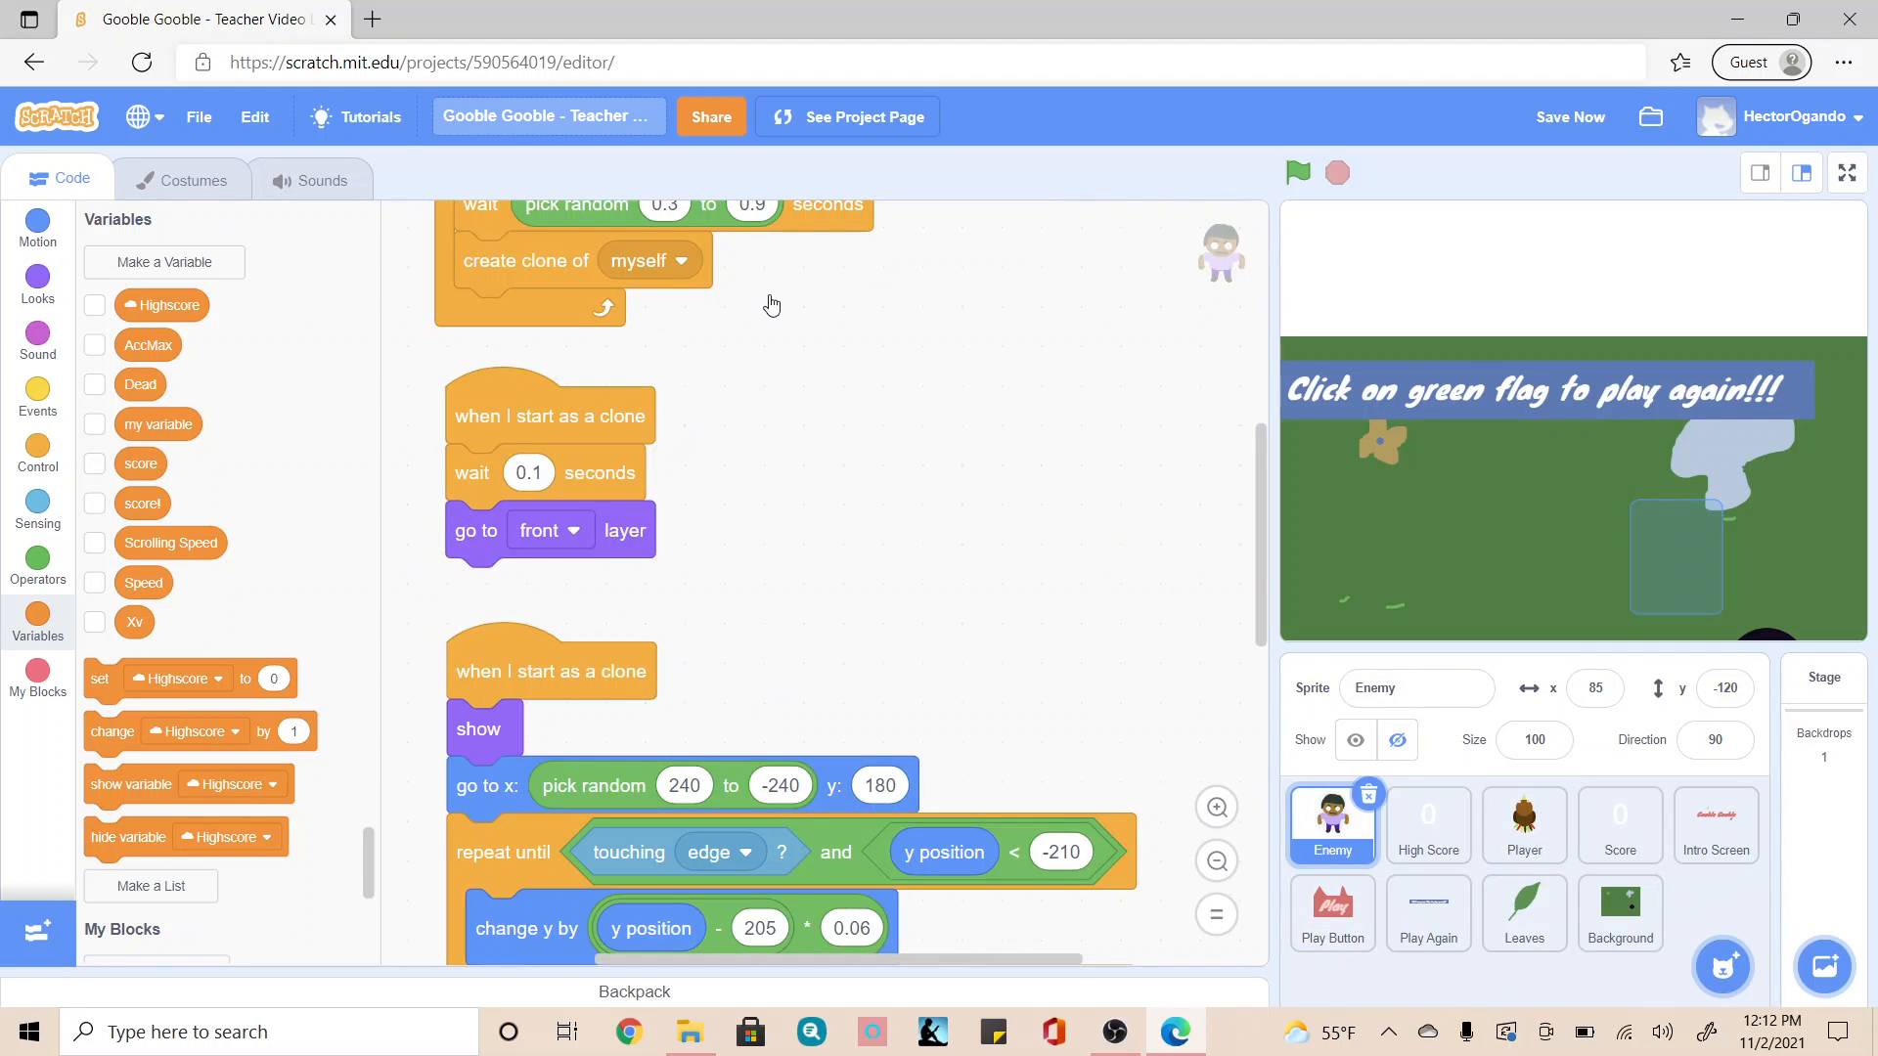
left_click(179, 184)
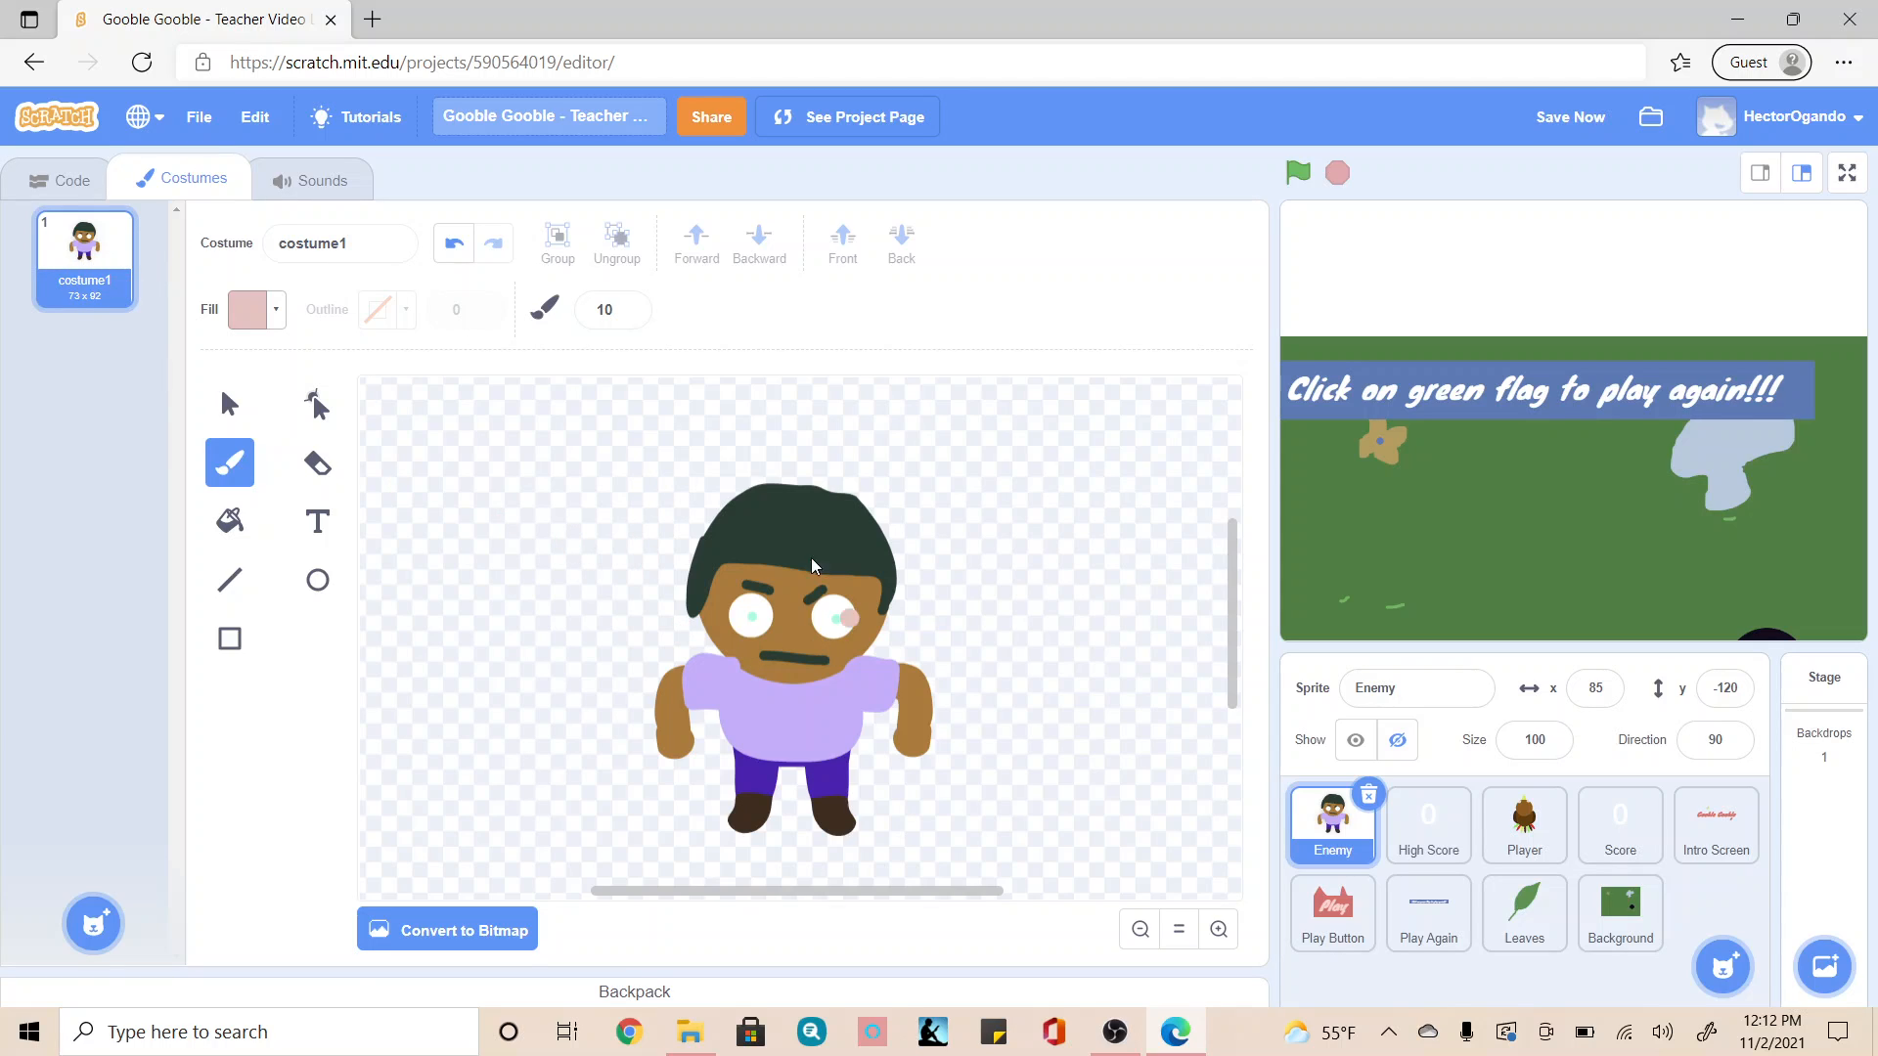
left_click(223, 404)
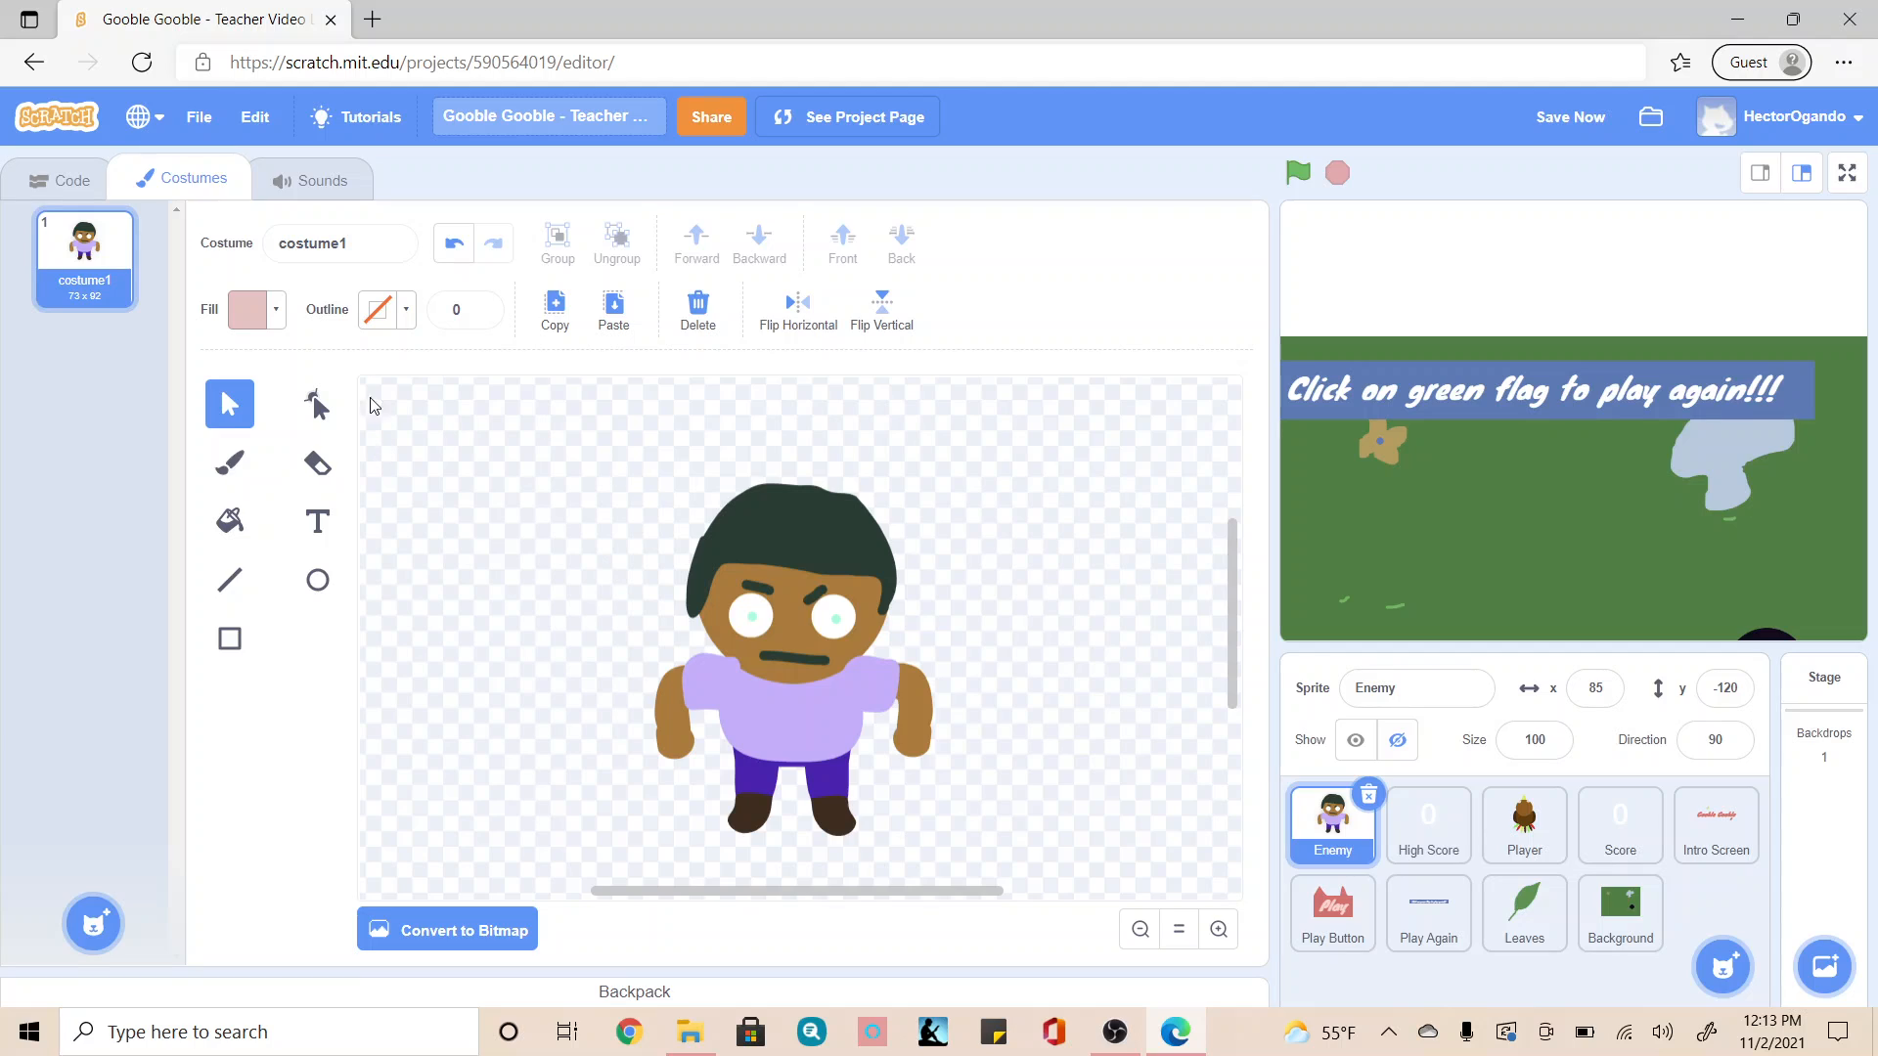
right_click(84, 276)
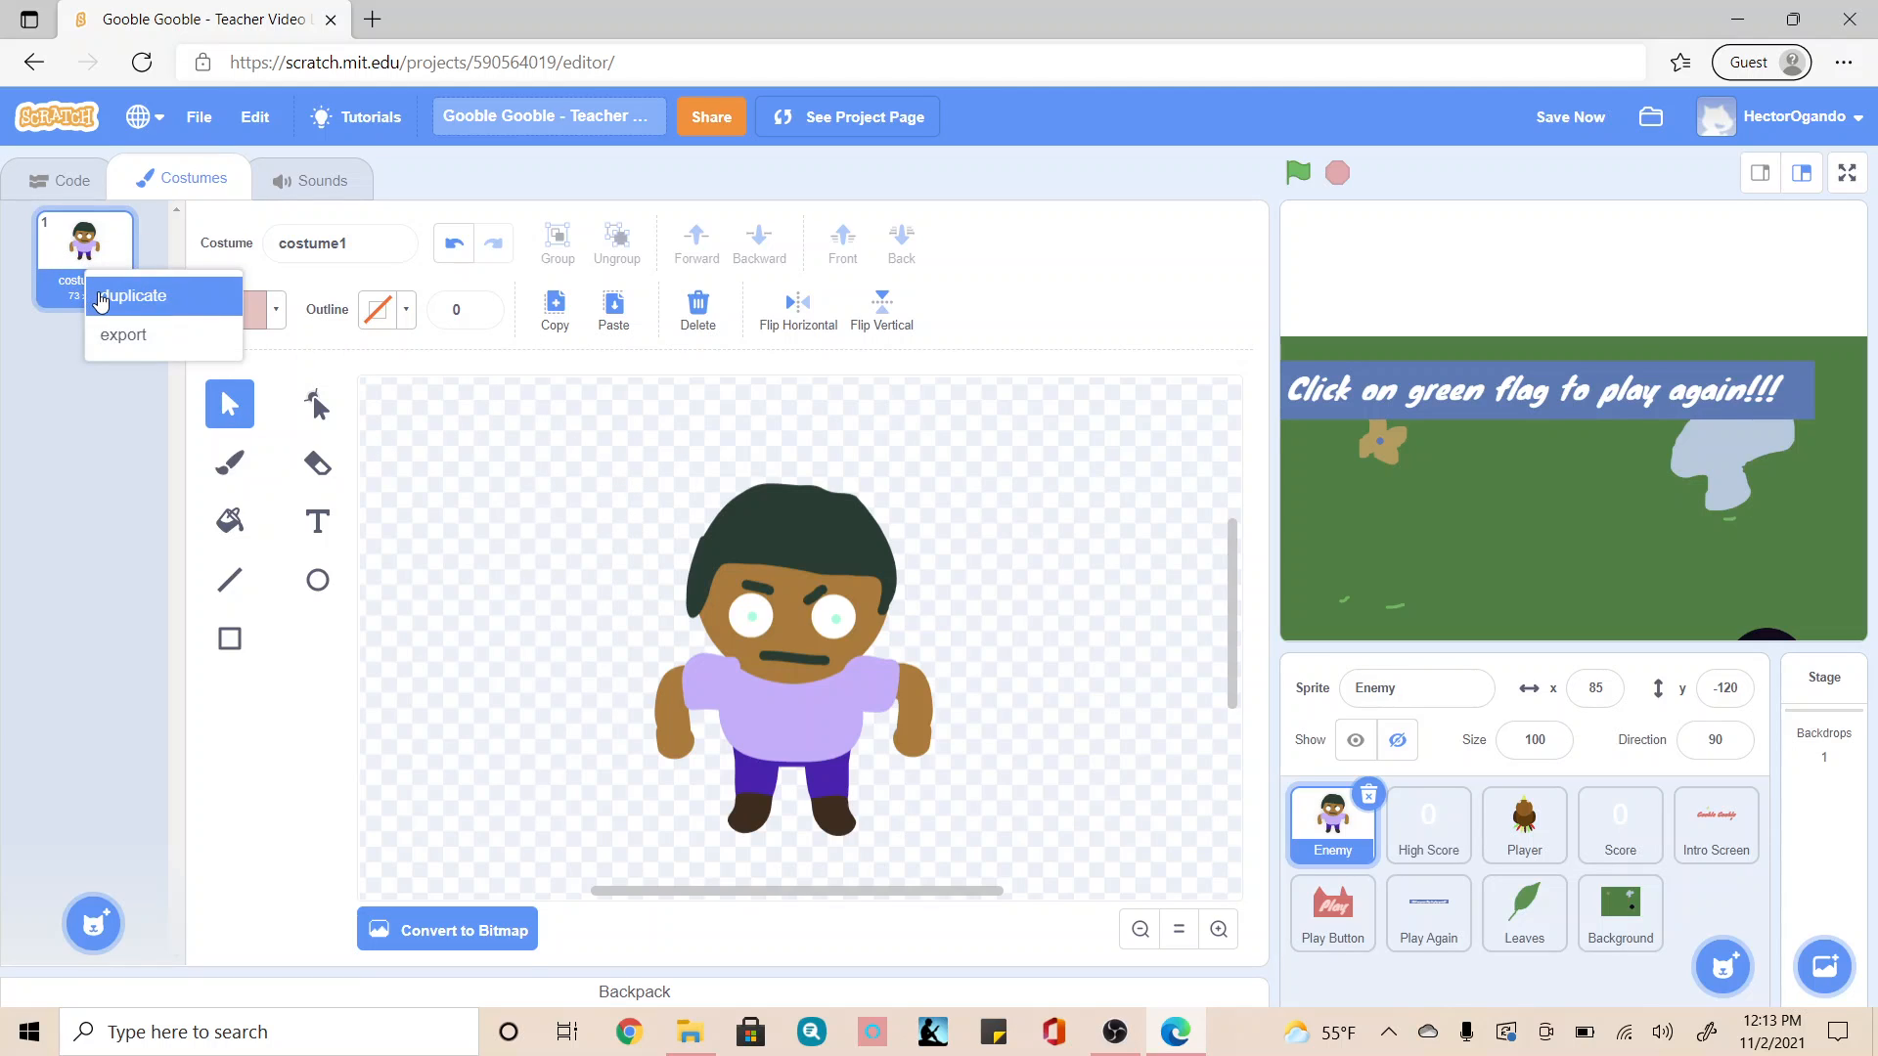
left_click(109, 296)
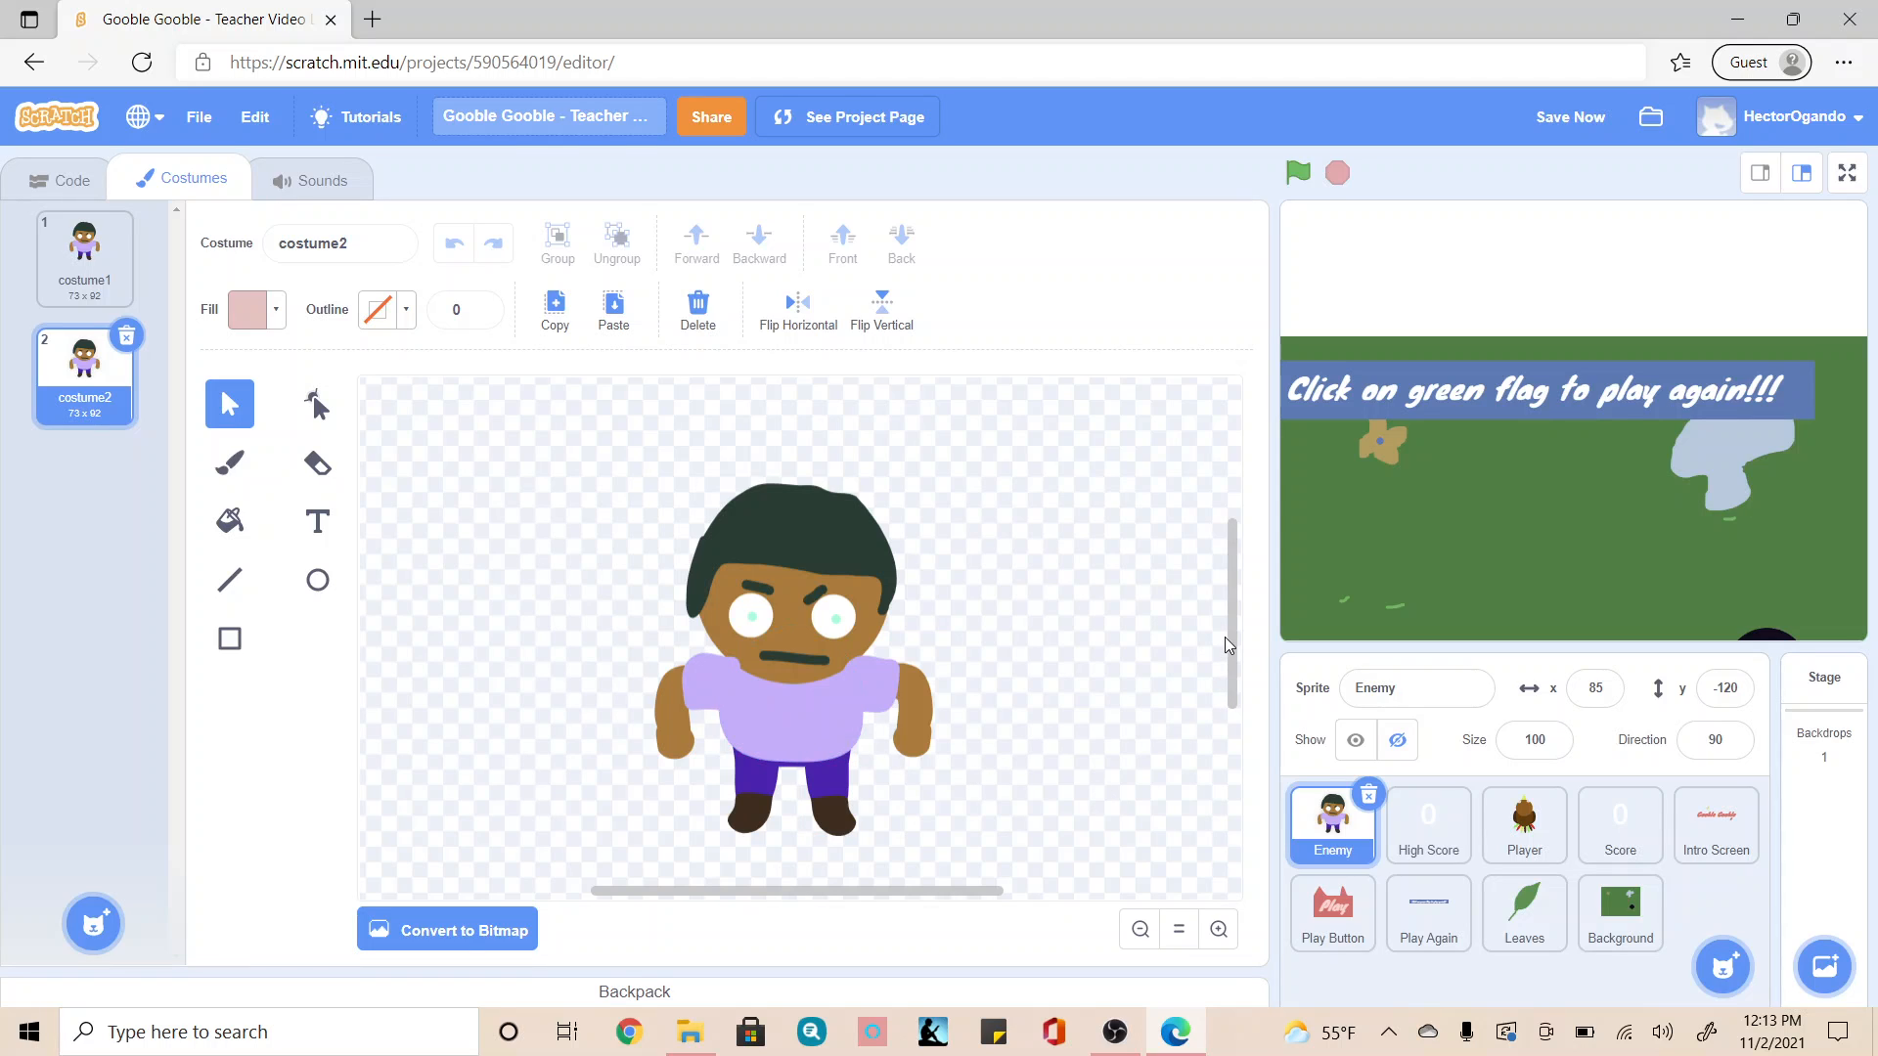
Step: In costume2, raise the leg on the figure's right side slightly
left_click_drag(1231, 637, 1241, 688)
left_click(1219, 929)
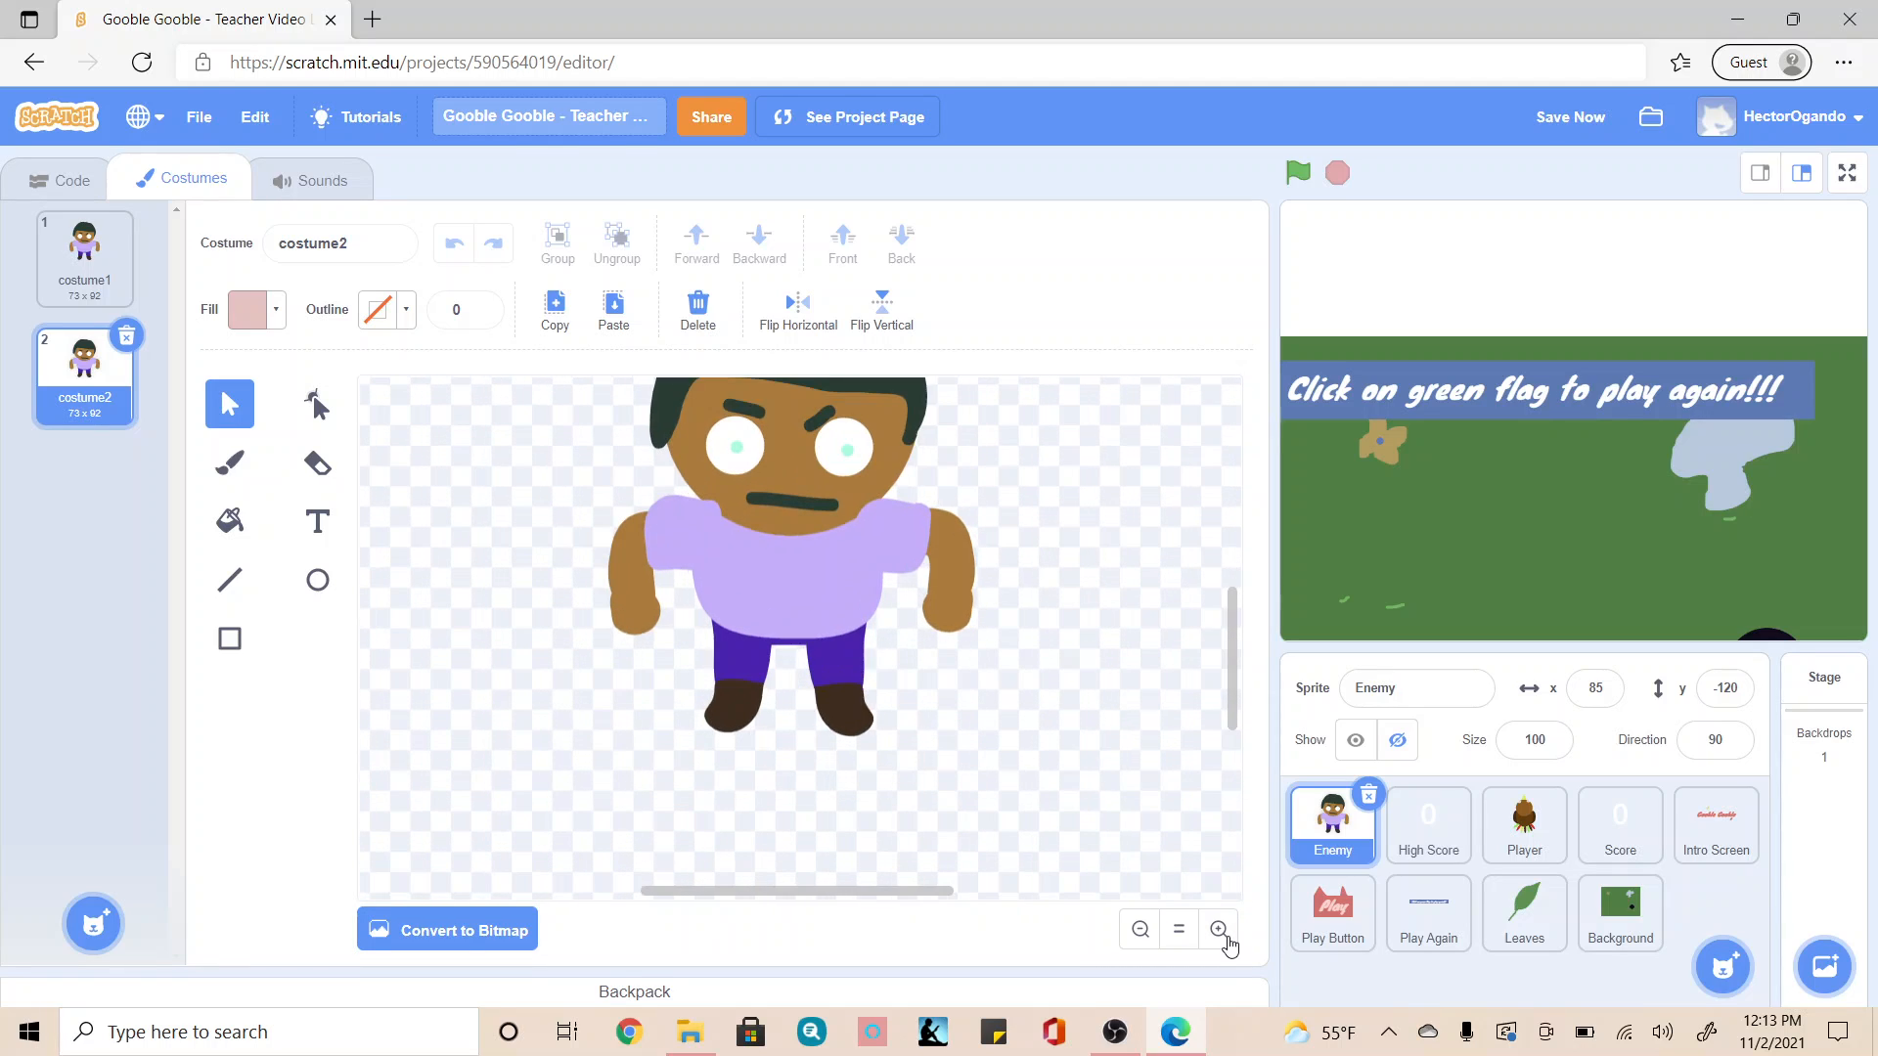
left_click(1219, 929)
scroll(1110, 769, "up", 3)
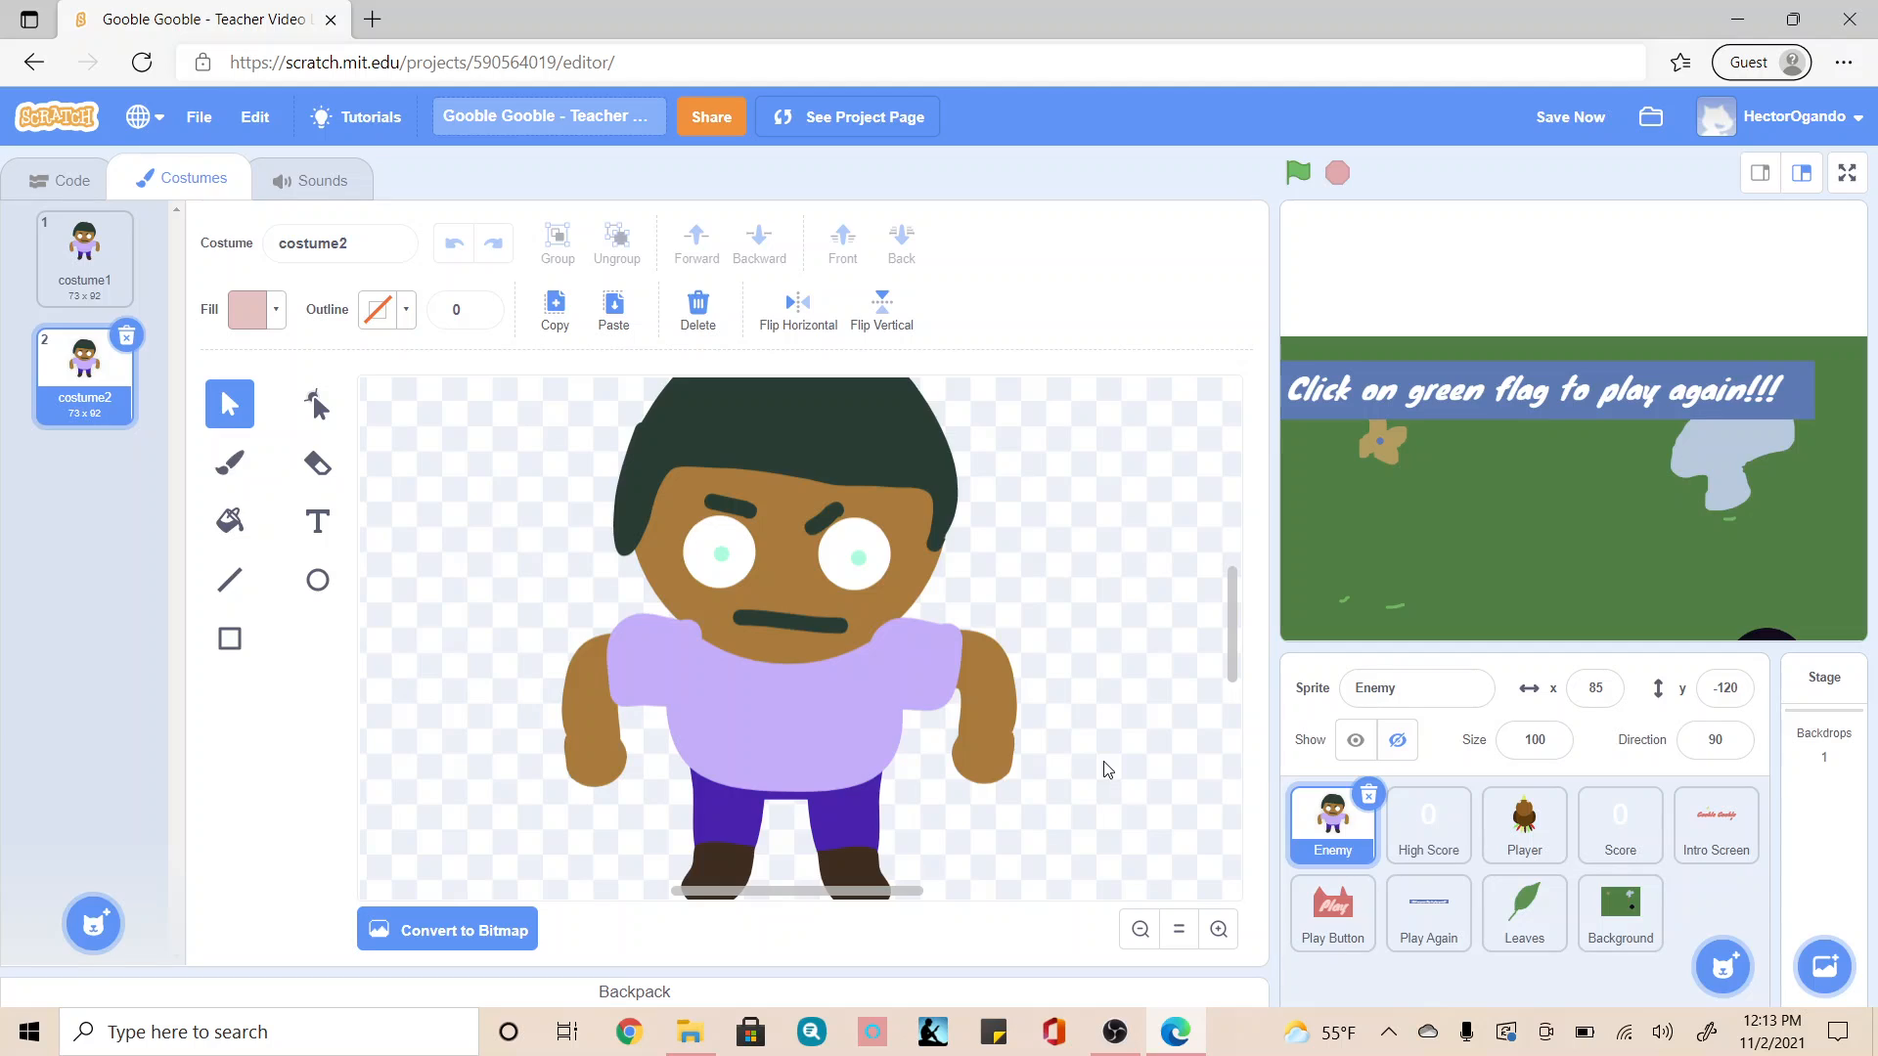
scroll(1107, 770, "down", 3)
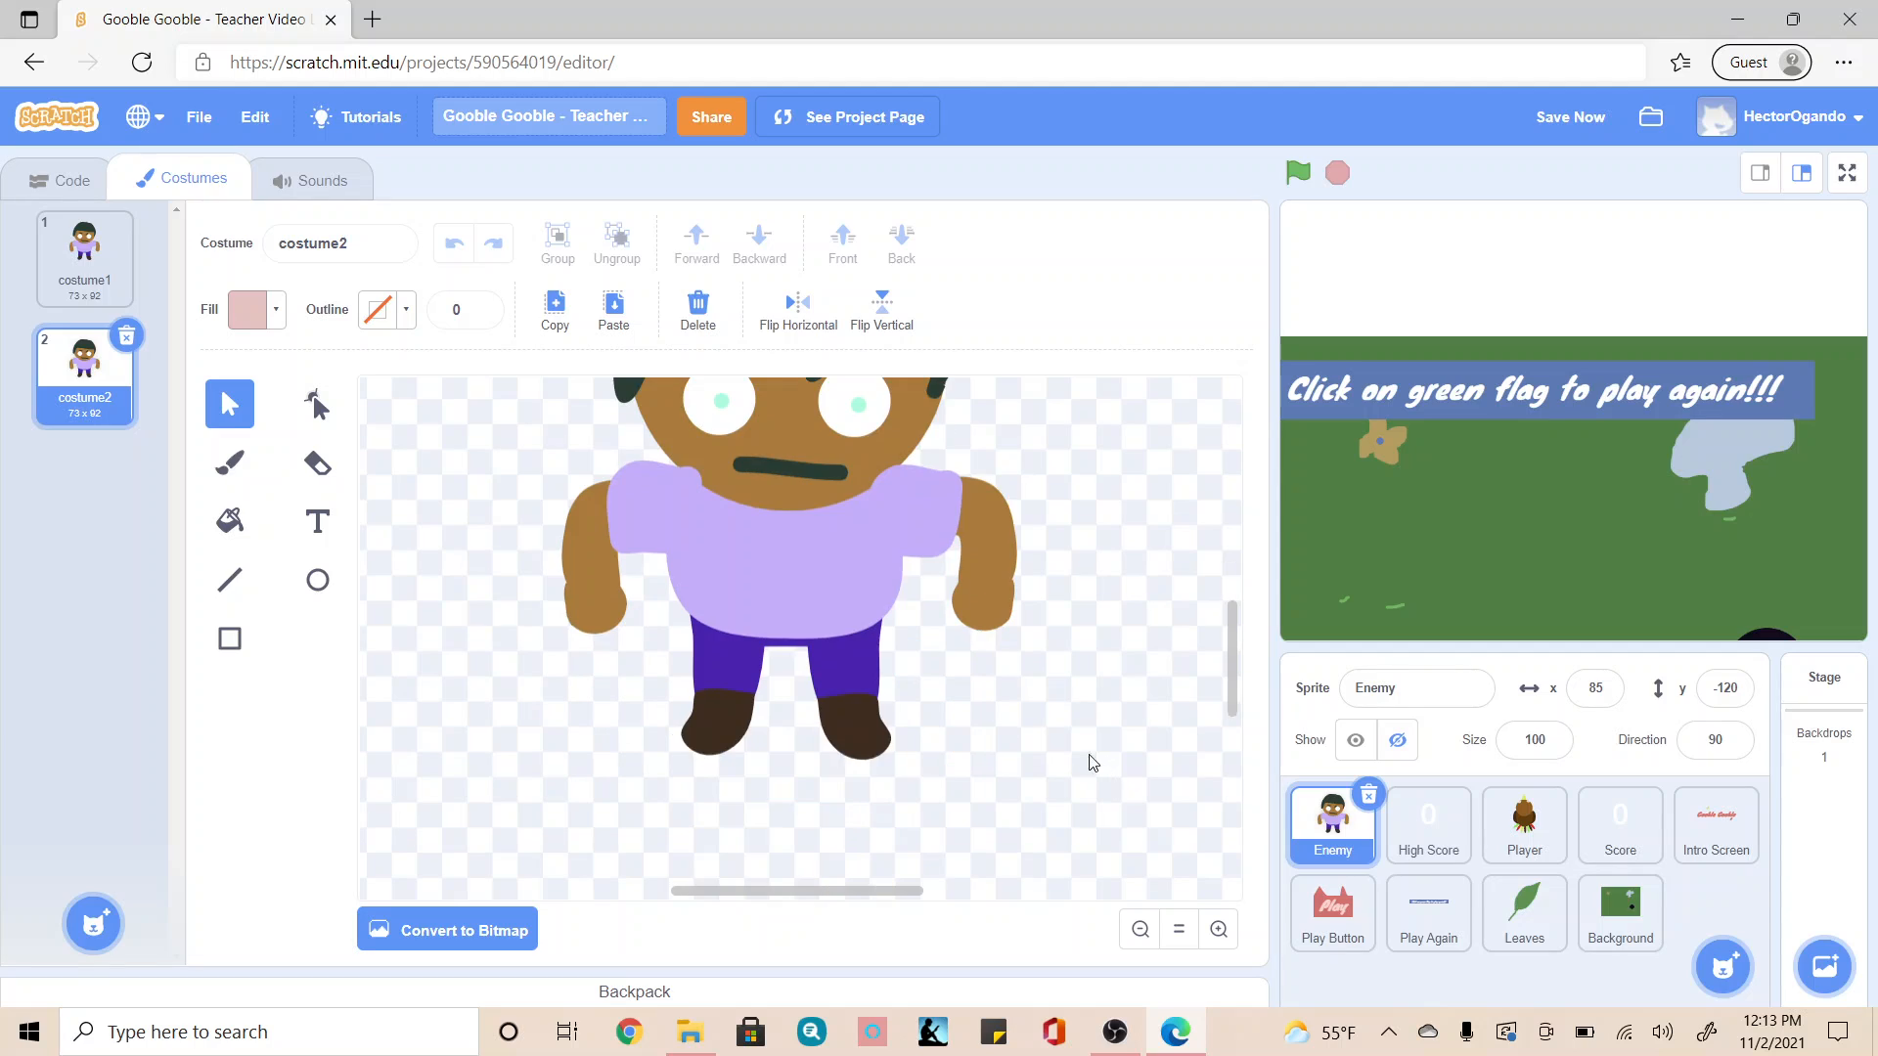
left_click(870, 745)
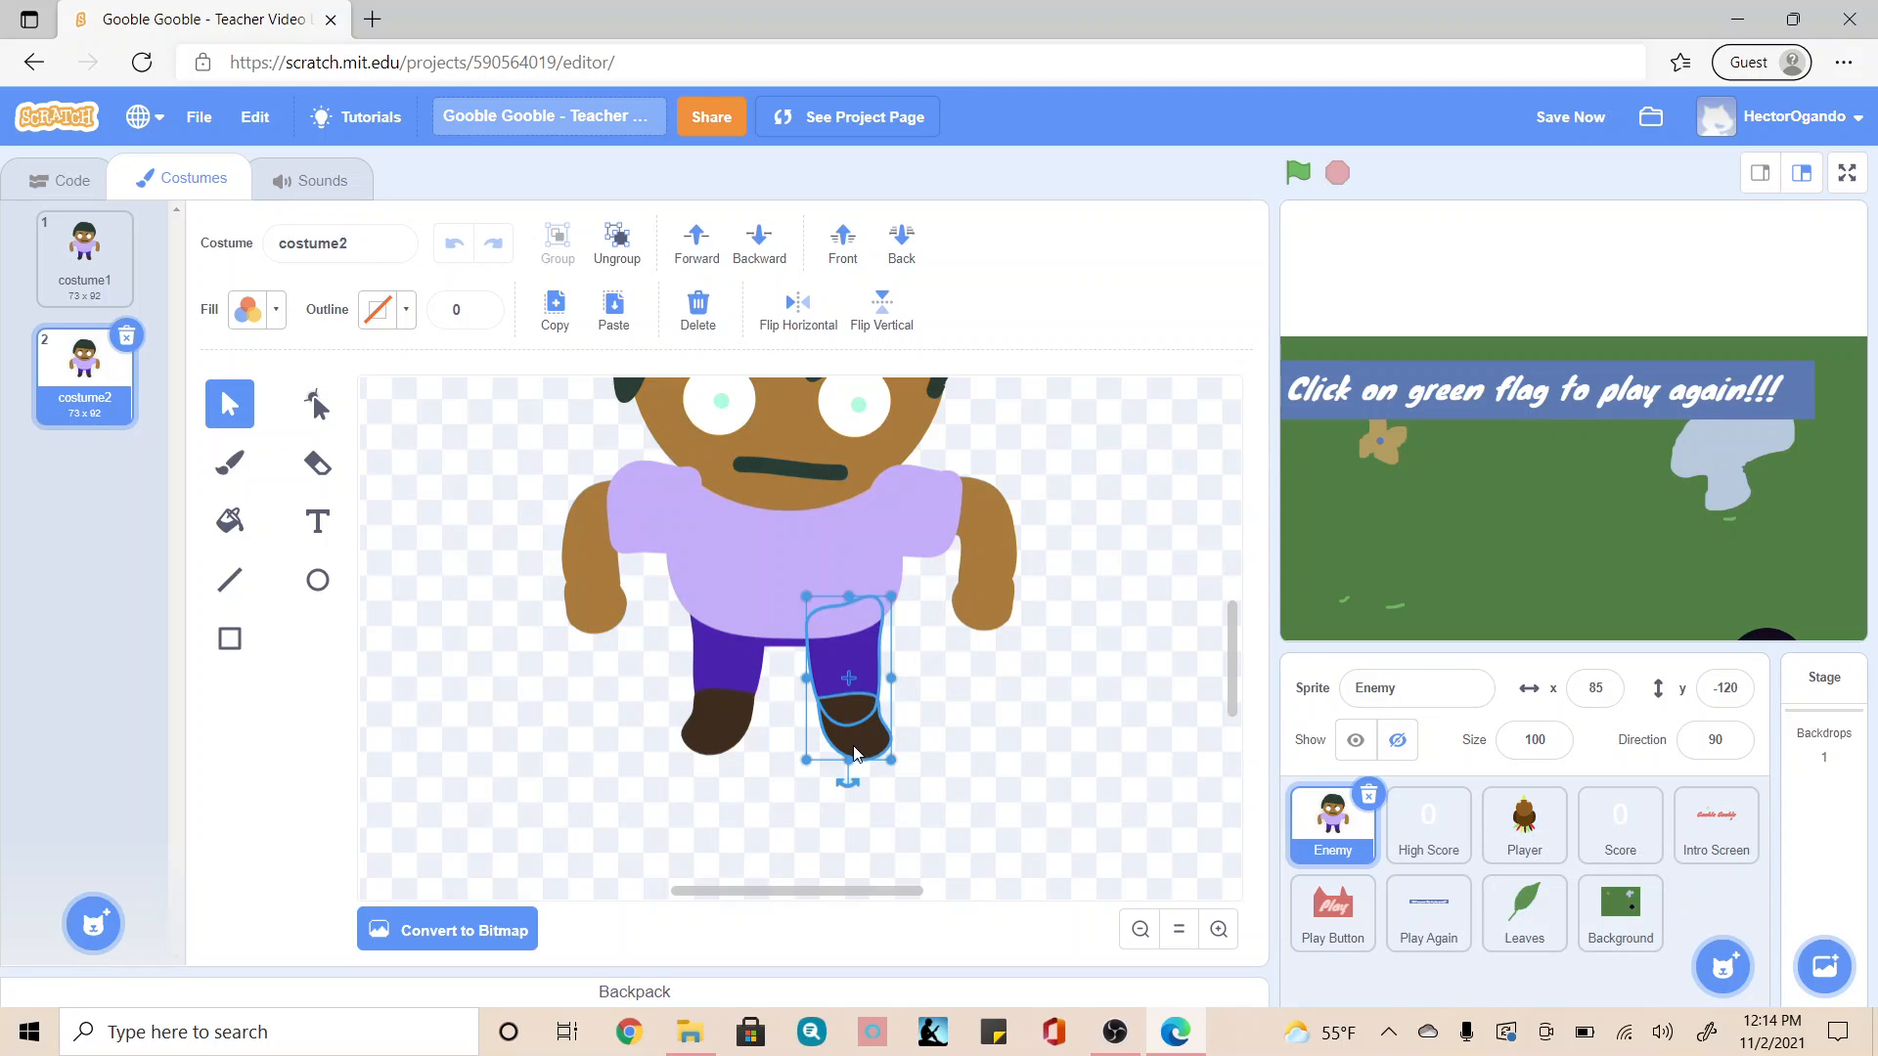
left_click_drag(853, 751, 853, 736)
left_click(925, 783)
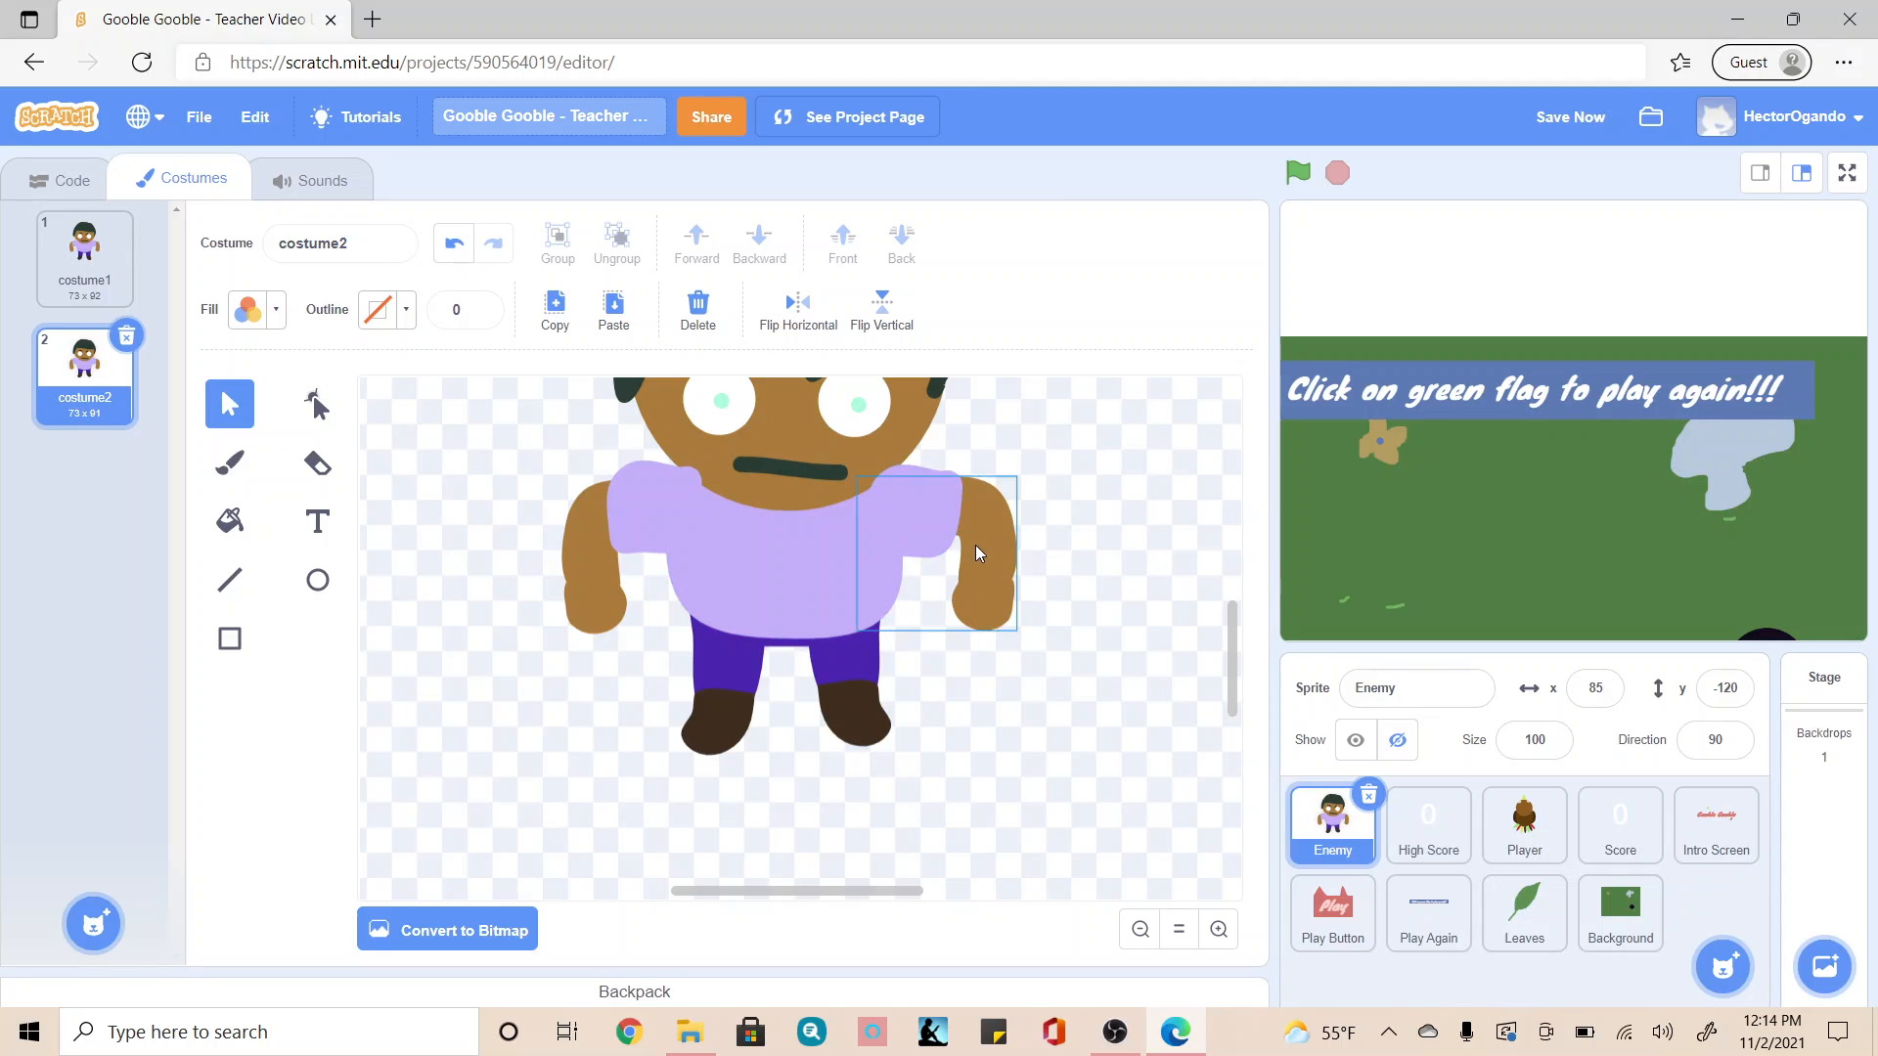
Step: Try to move the right-side arm outward without its sleeve, and undo that move
left_click(949, 510)
left_click(1071, 618)
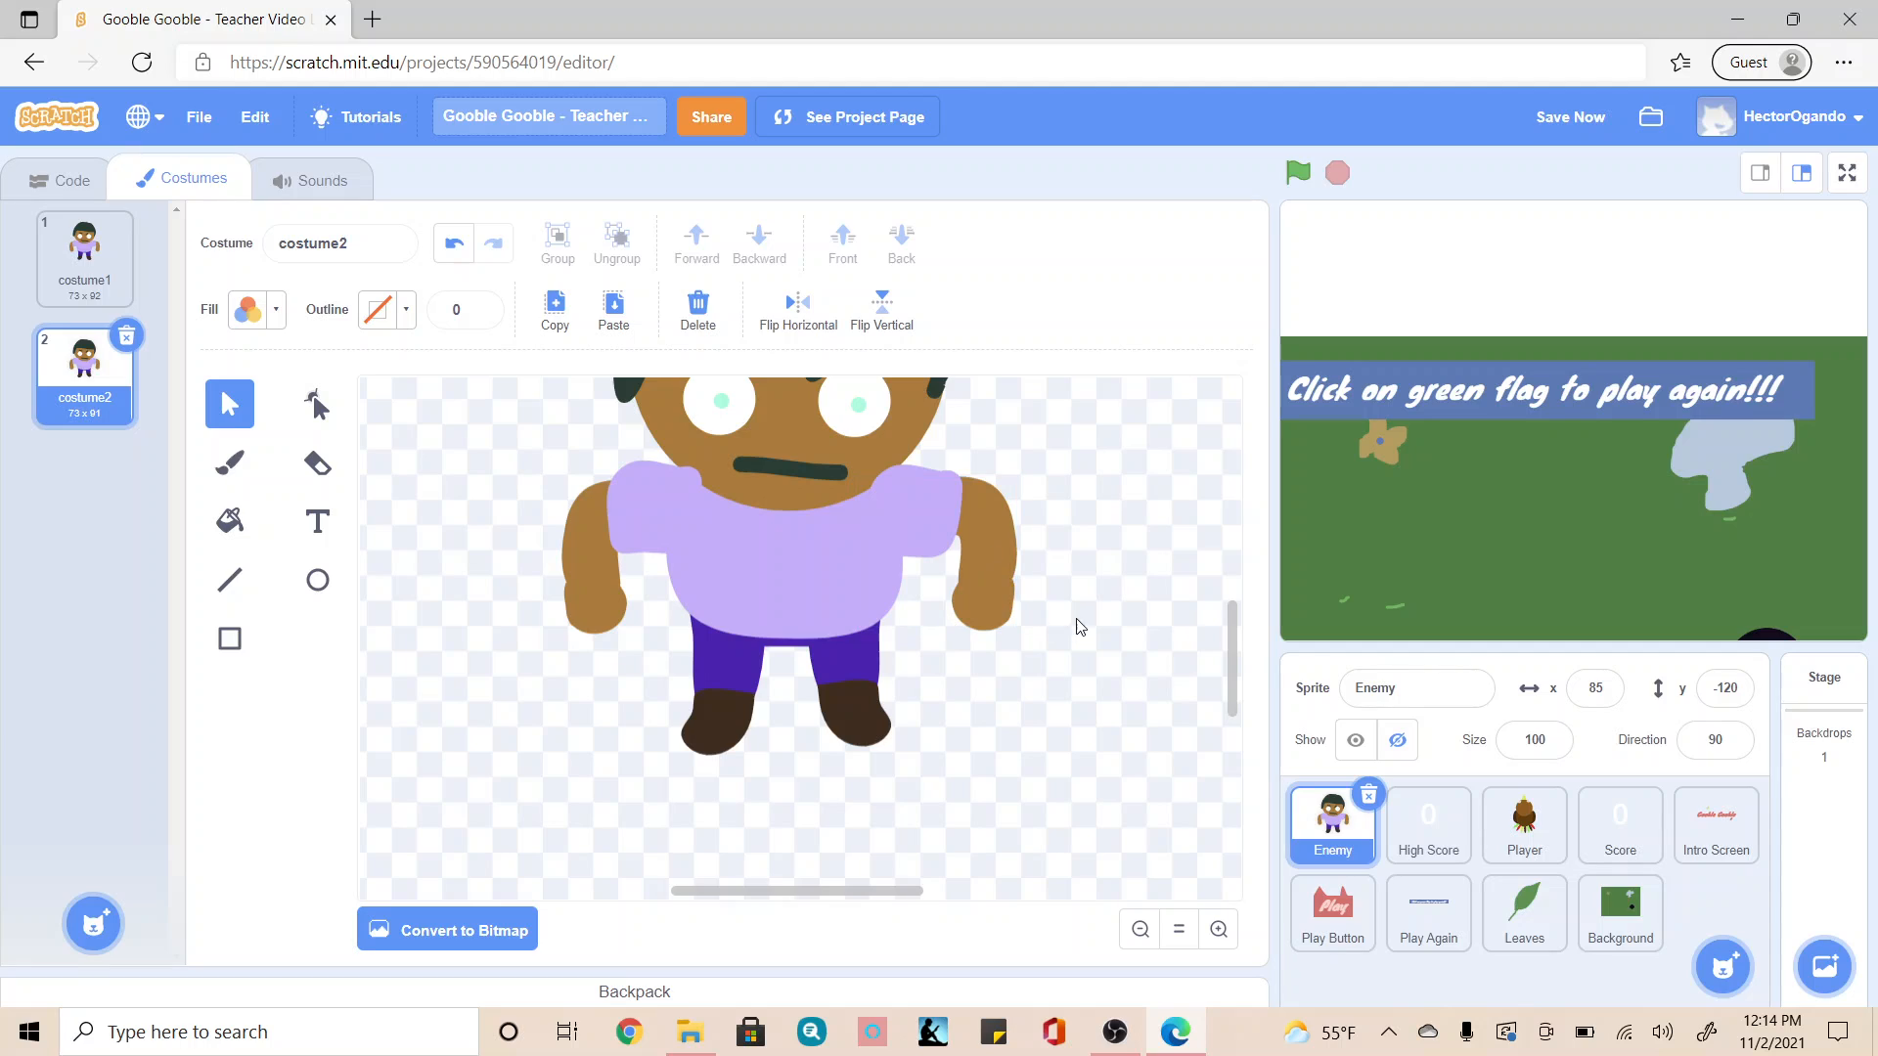
left_click_drag(1047, 634, 988, 565)
left_click_drag(954, 495, 952, 489)
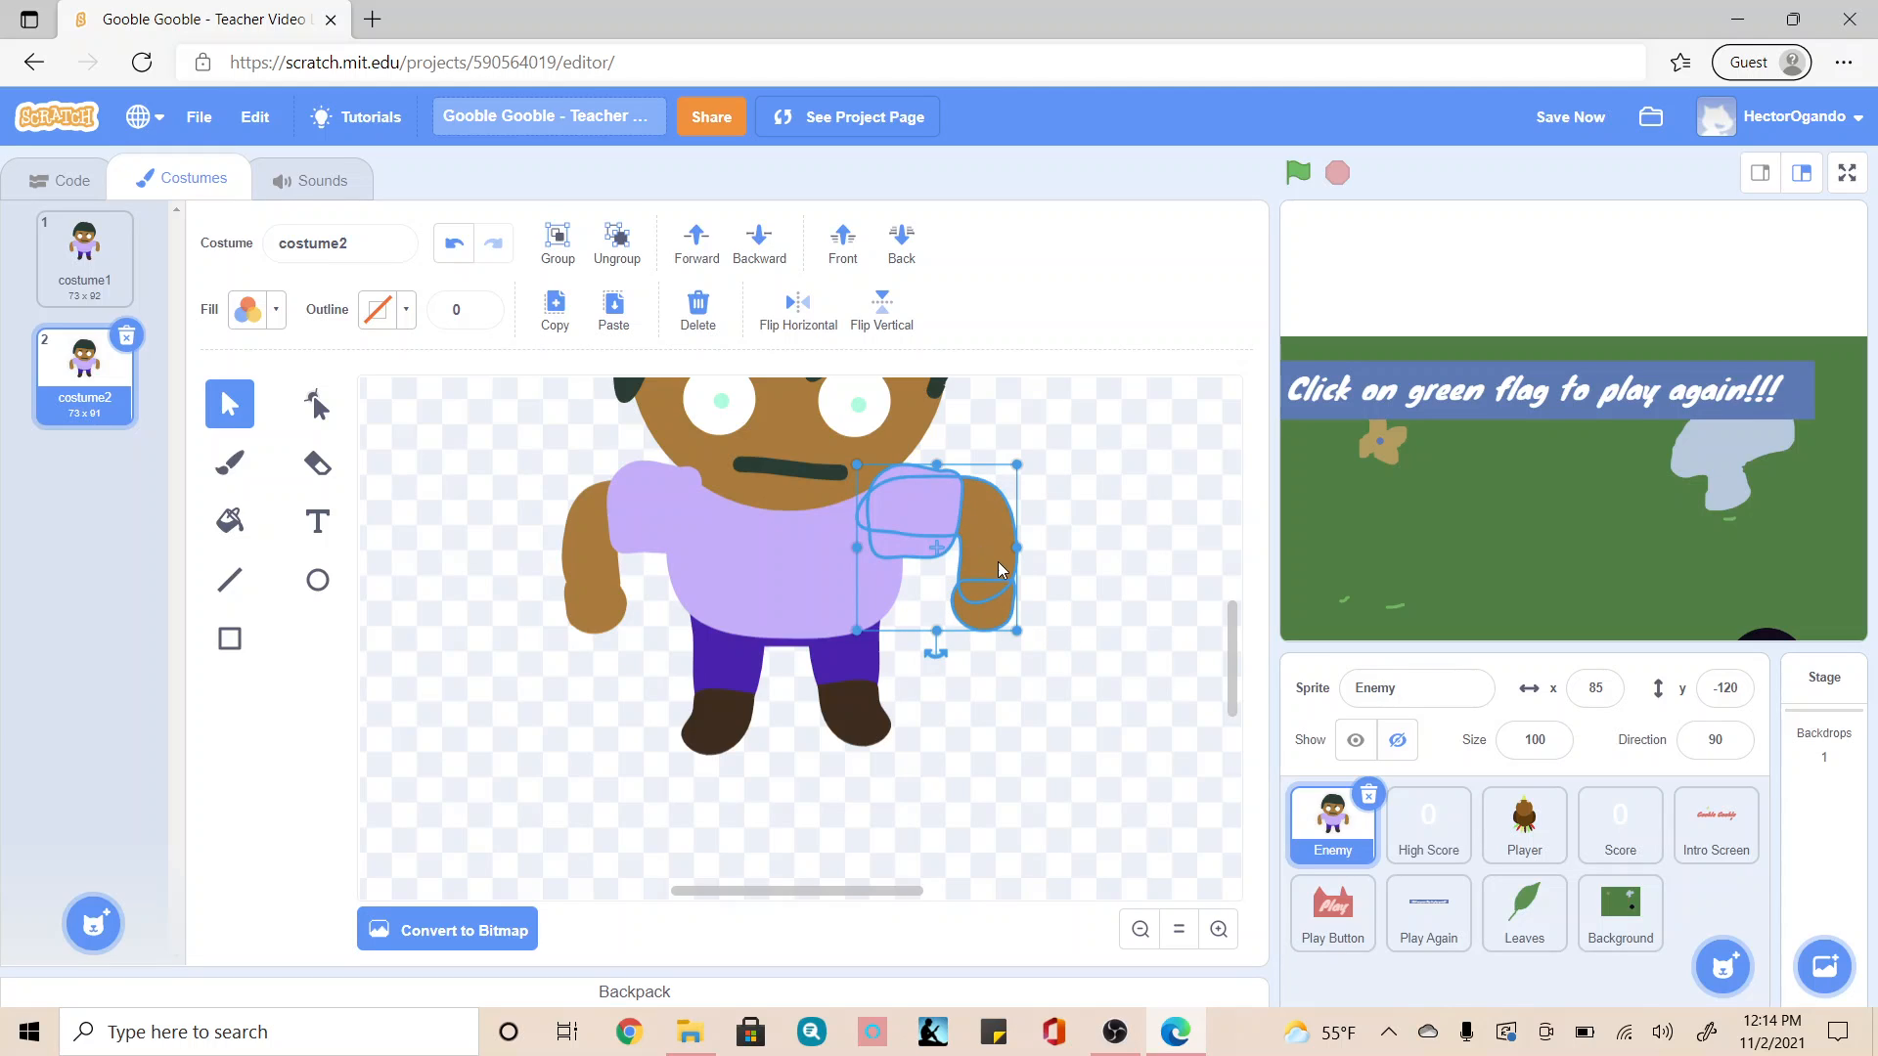
left_click(1061, 587)
left_click(1008, 615)
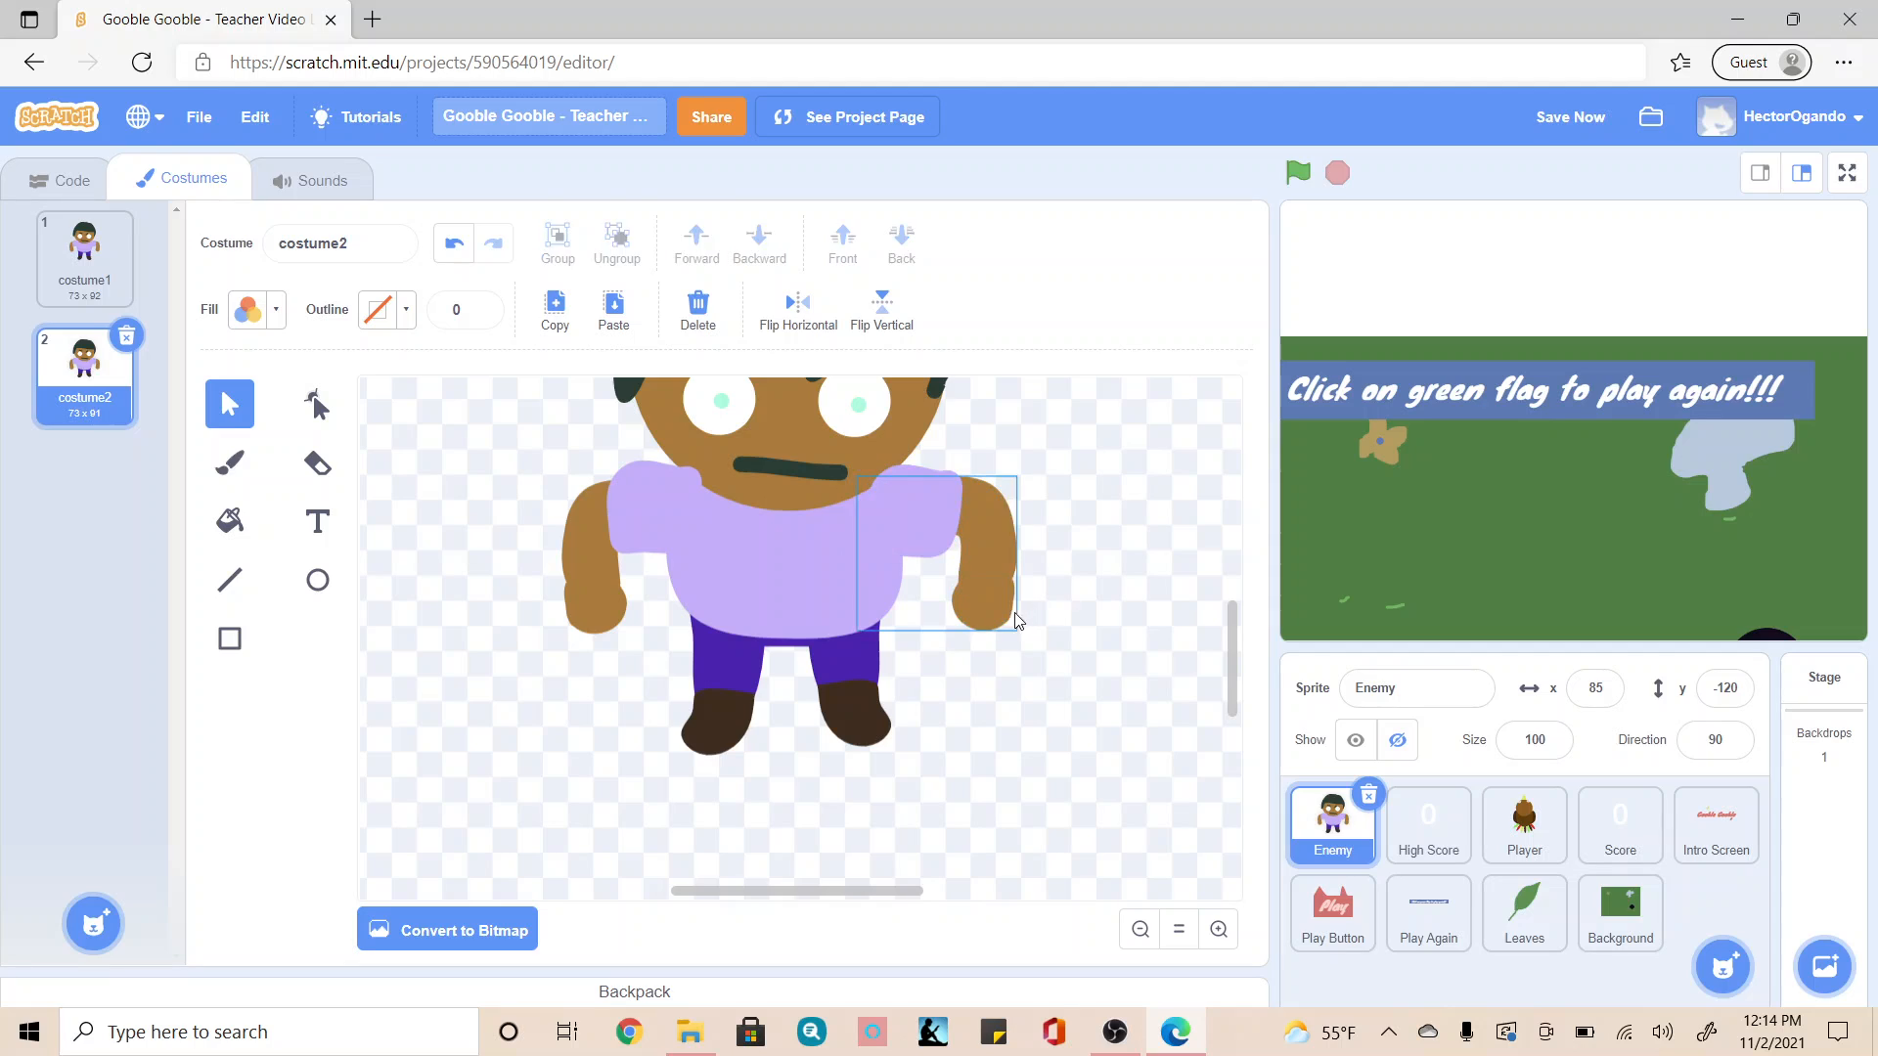
left_click_drag(989, 571, 1009, 573)
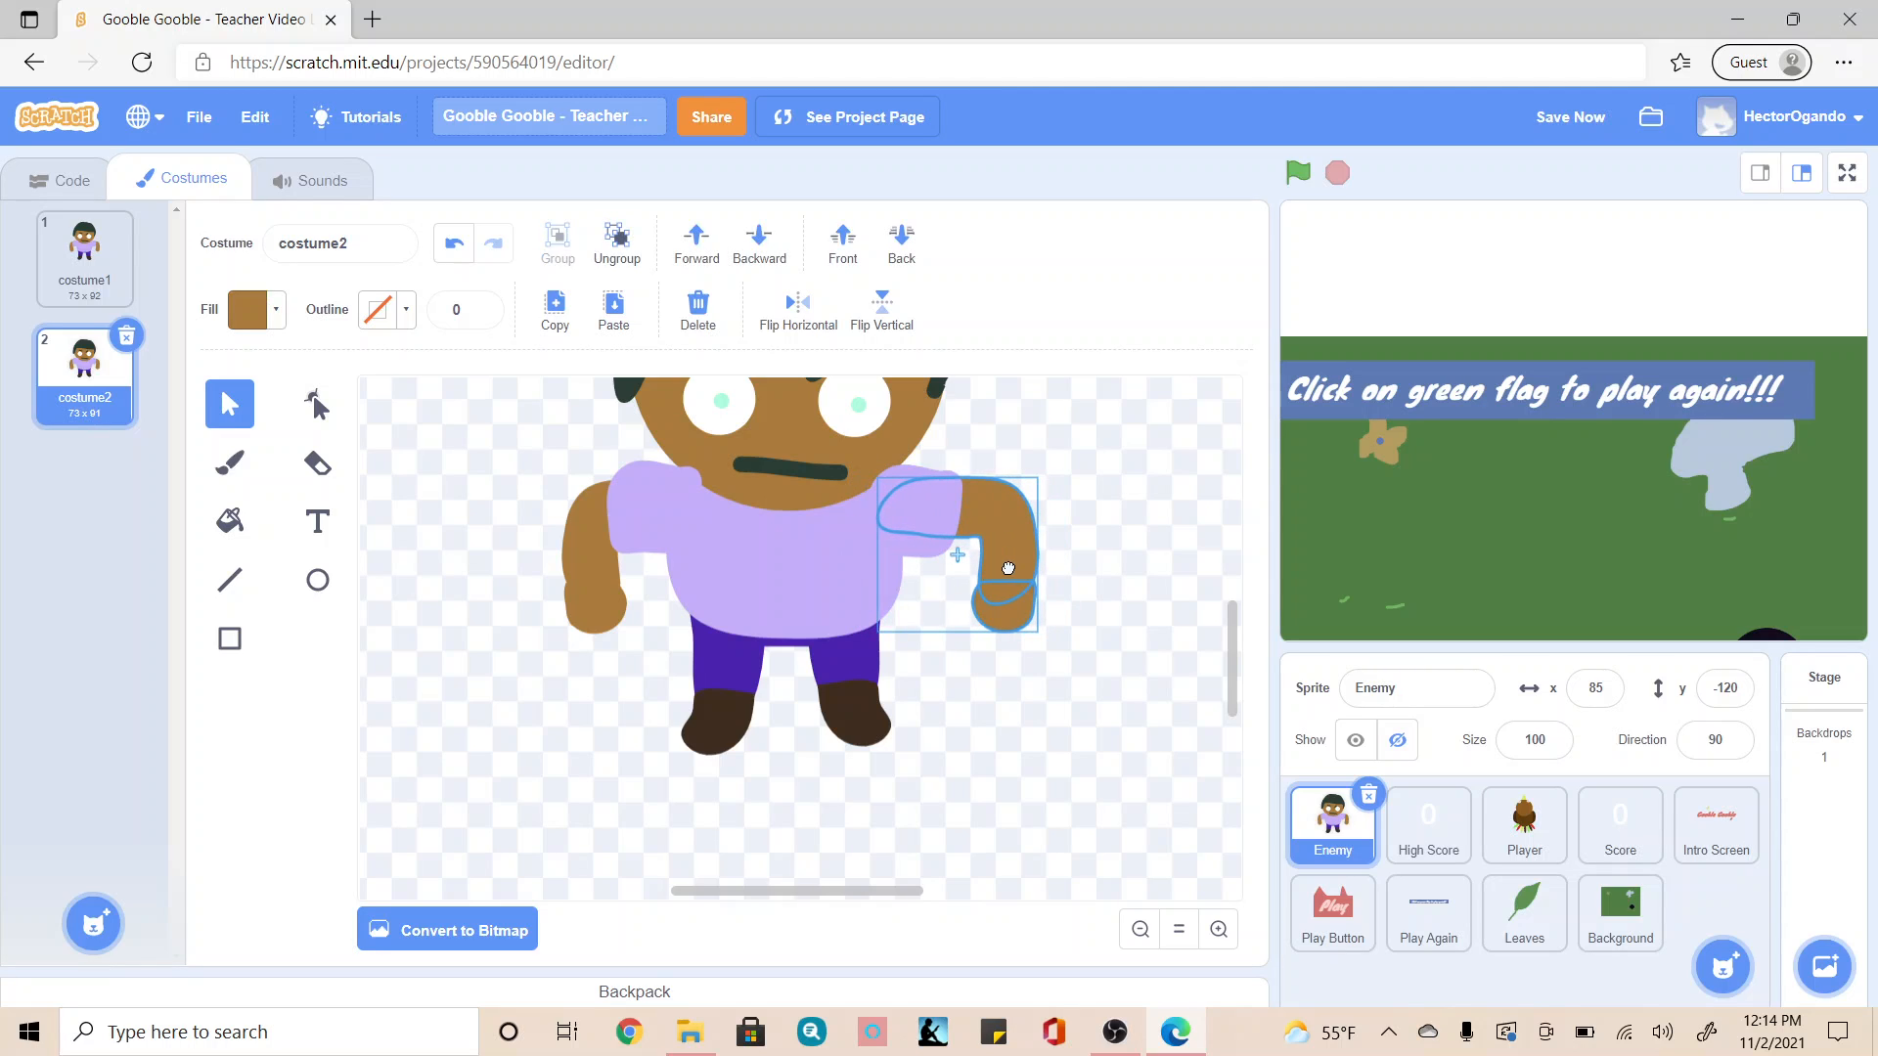
left_click(448, 248)
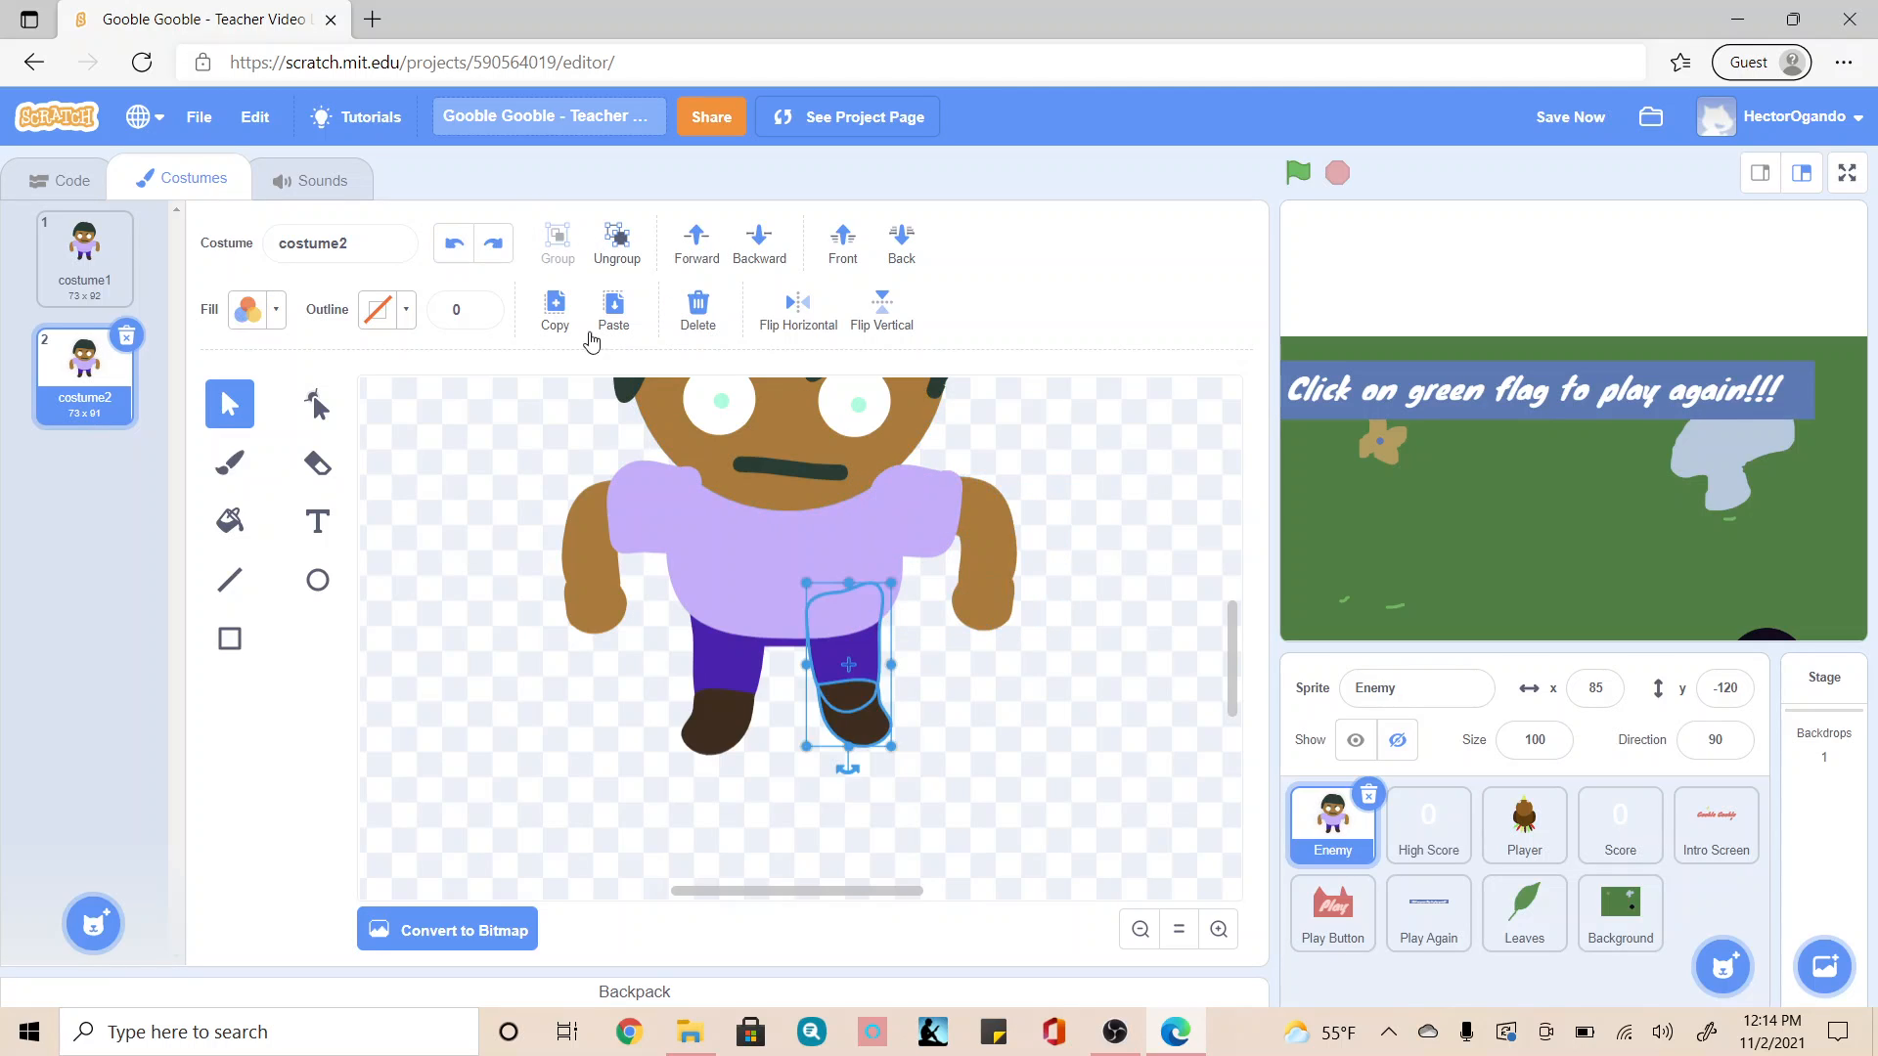
left_click(1106, 742)
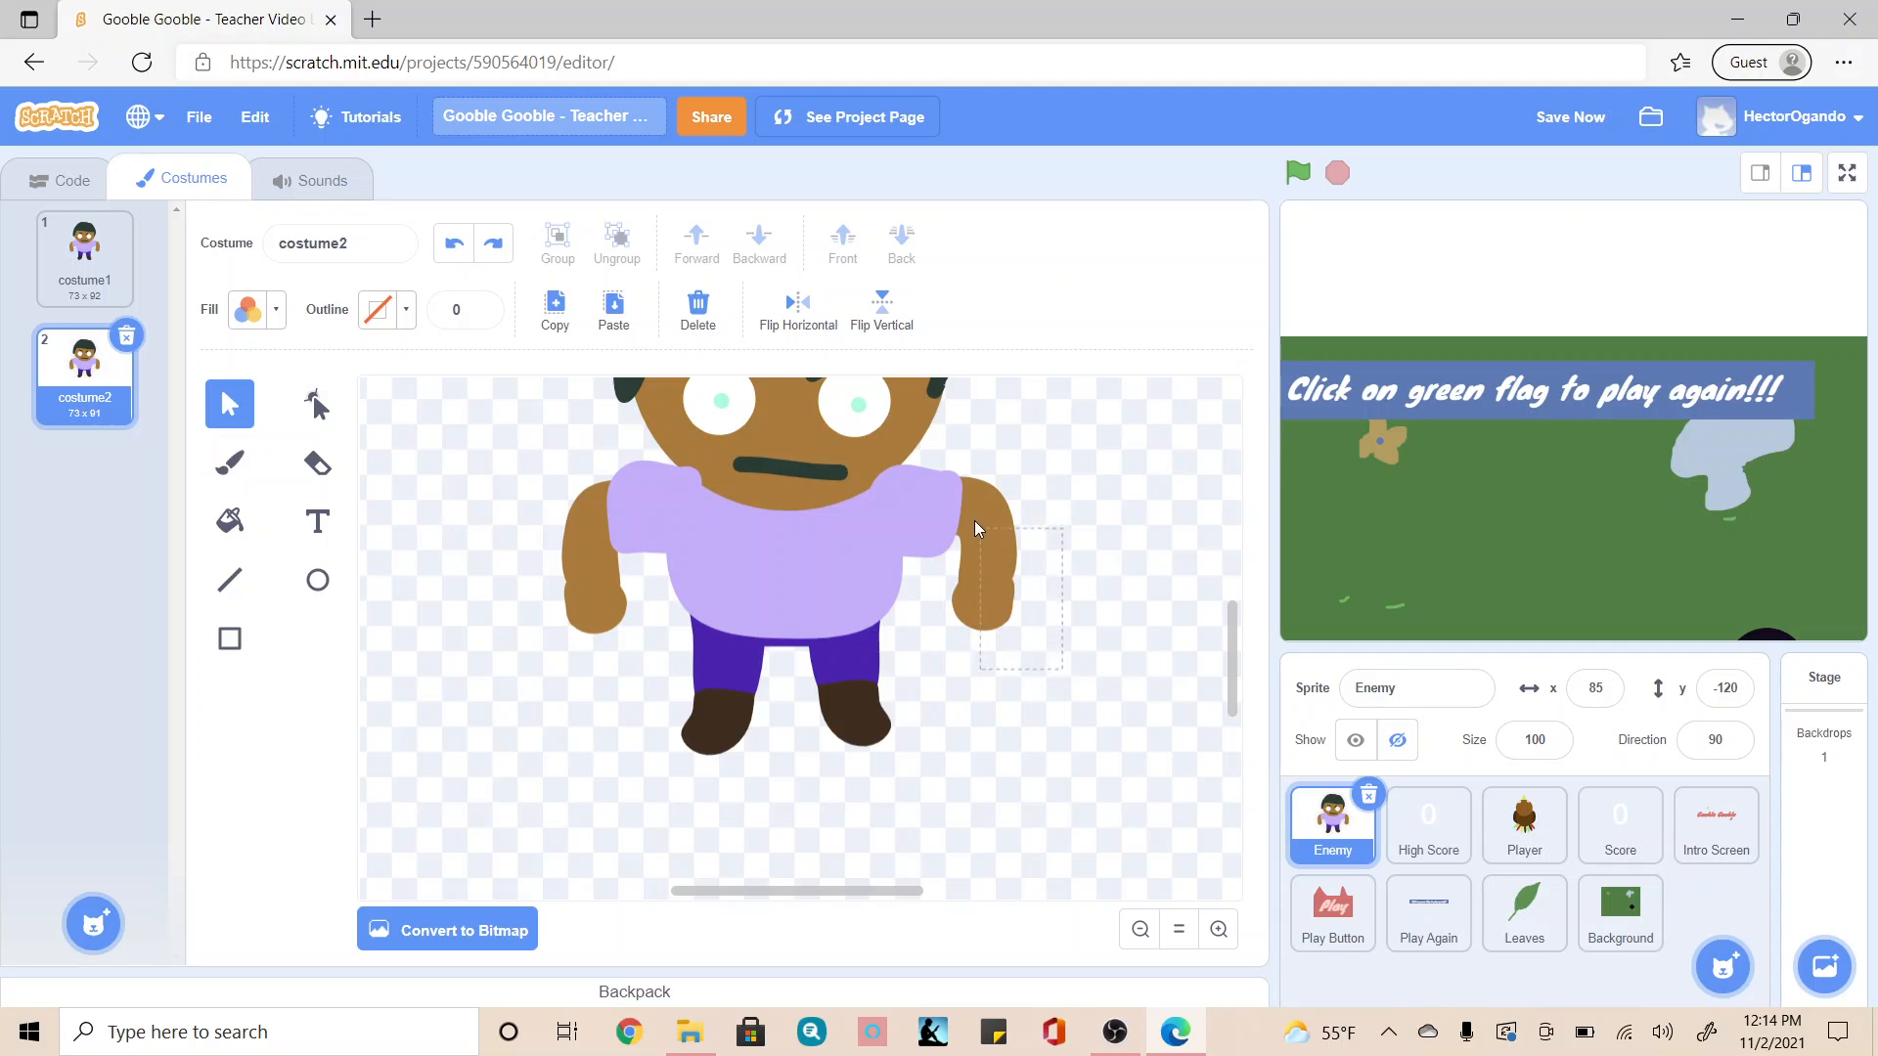
Step: Group the right-side arm with its purple sleeve and ungroup the pieces again
left_click_drag(951, 506, 954, 509)
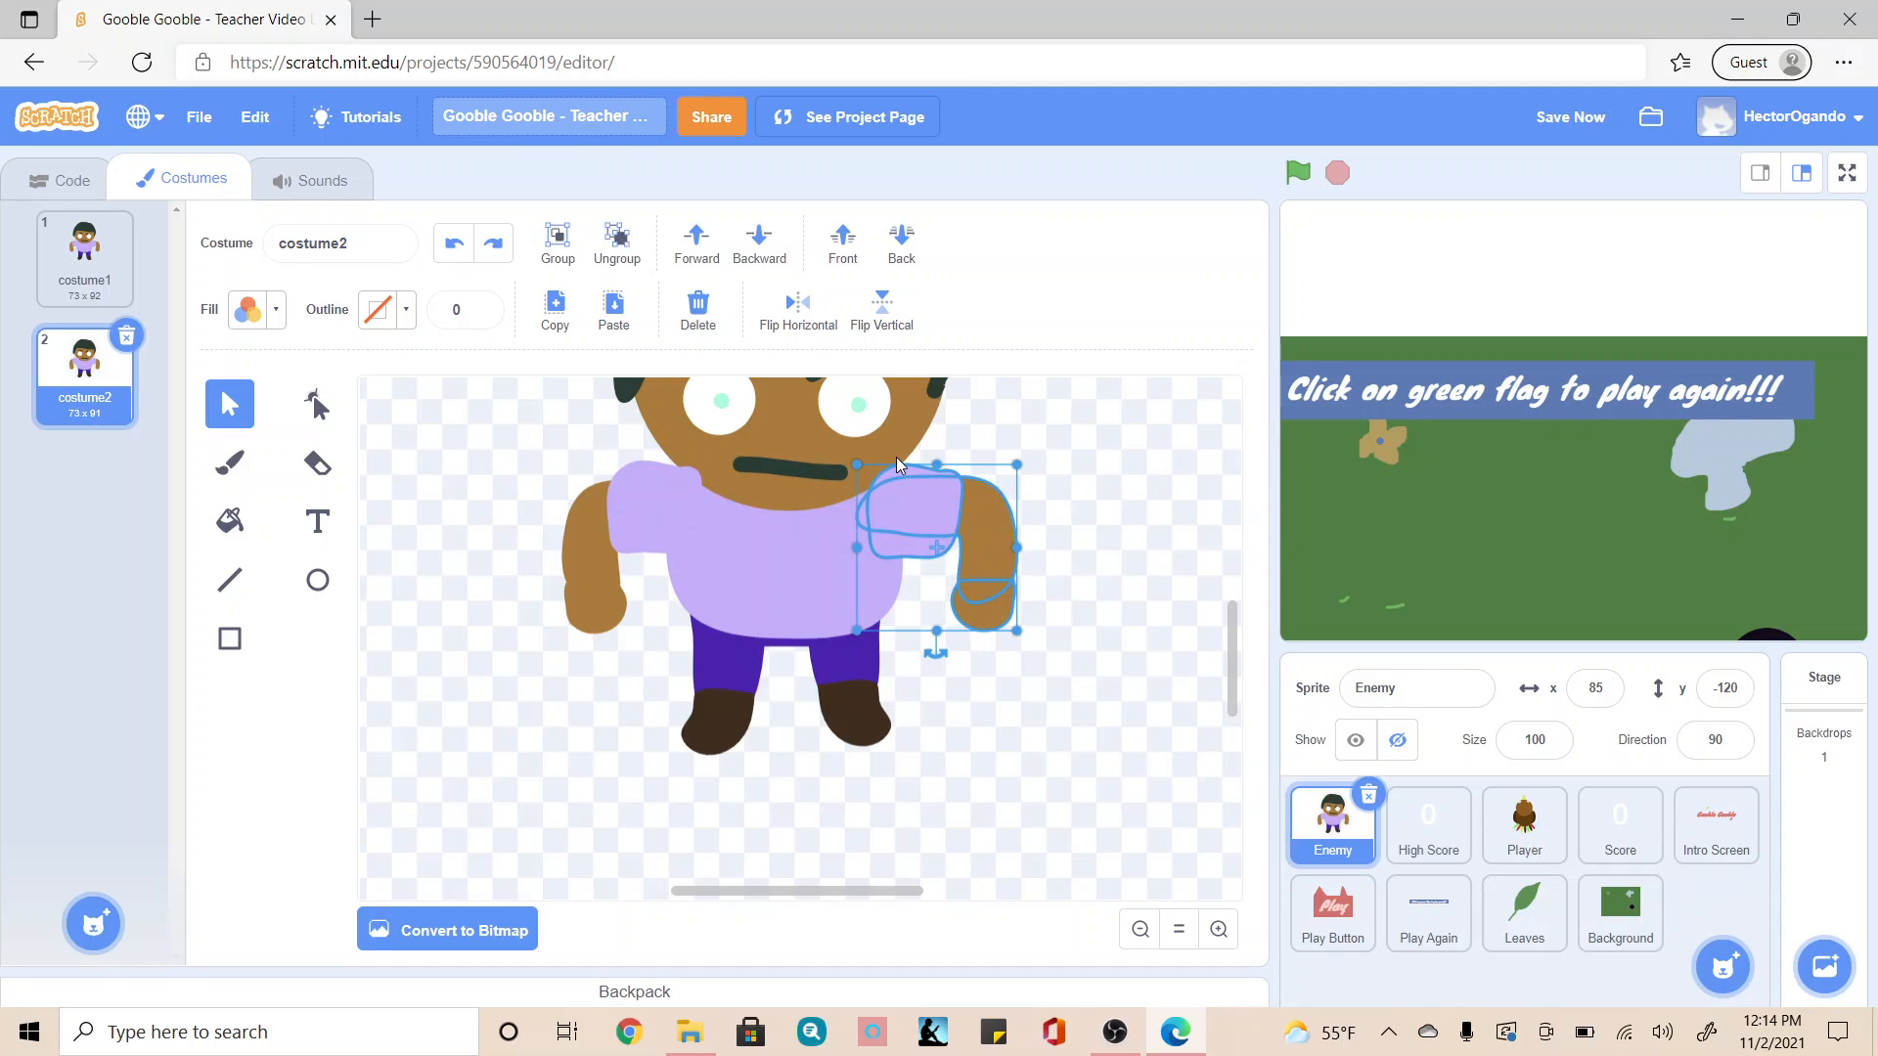
left_click(557, 235)
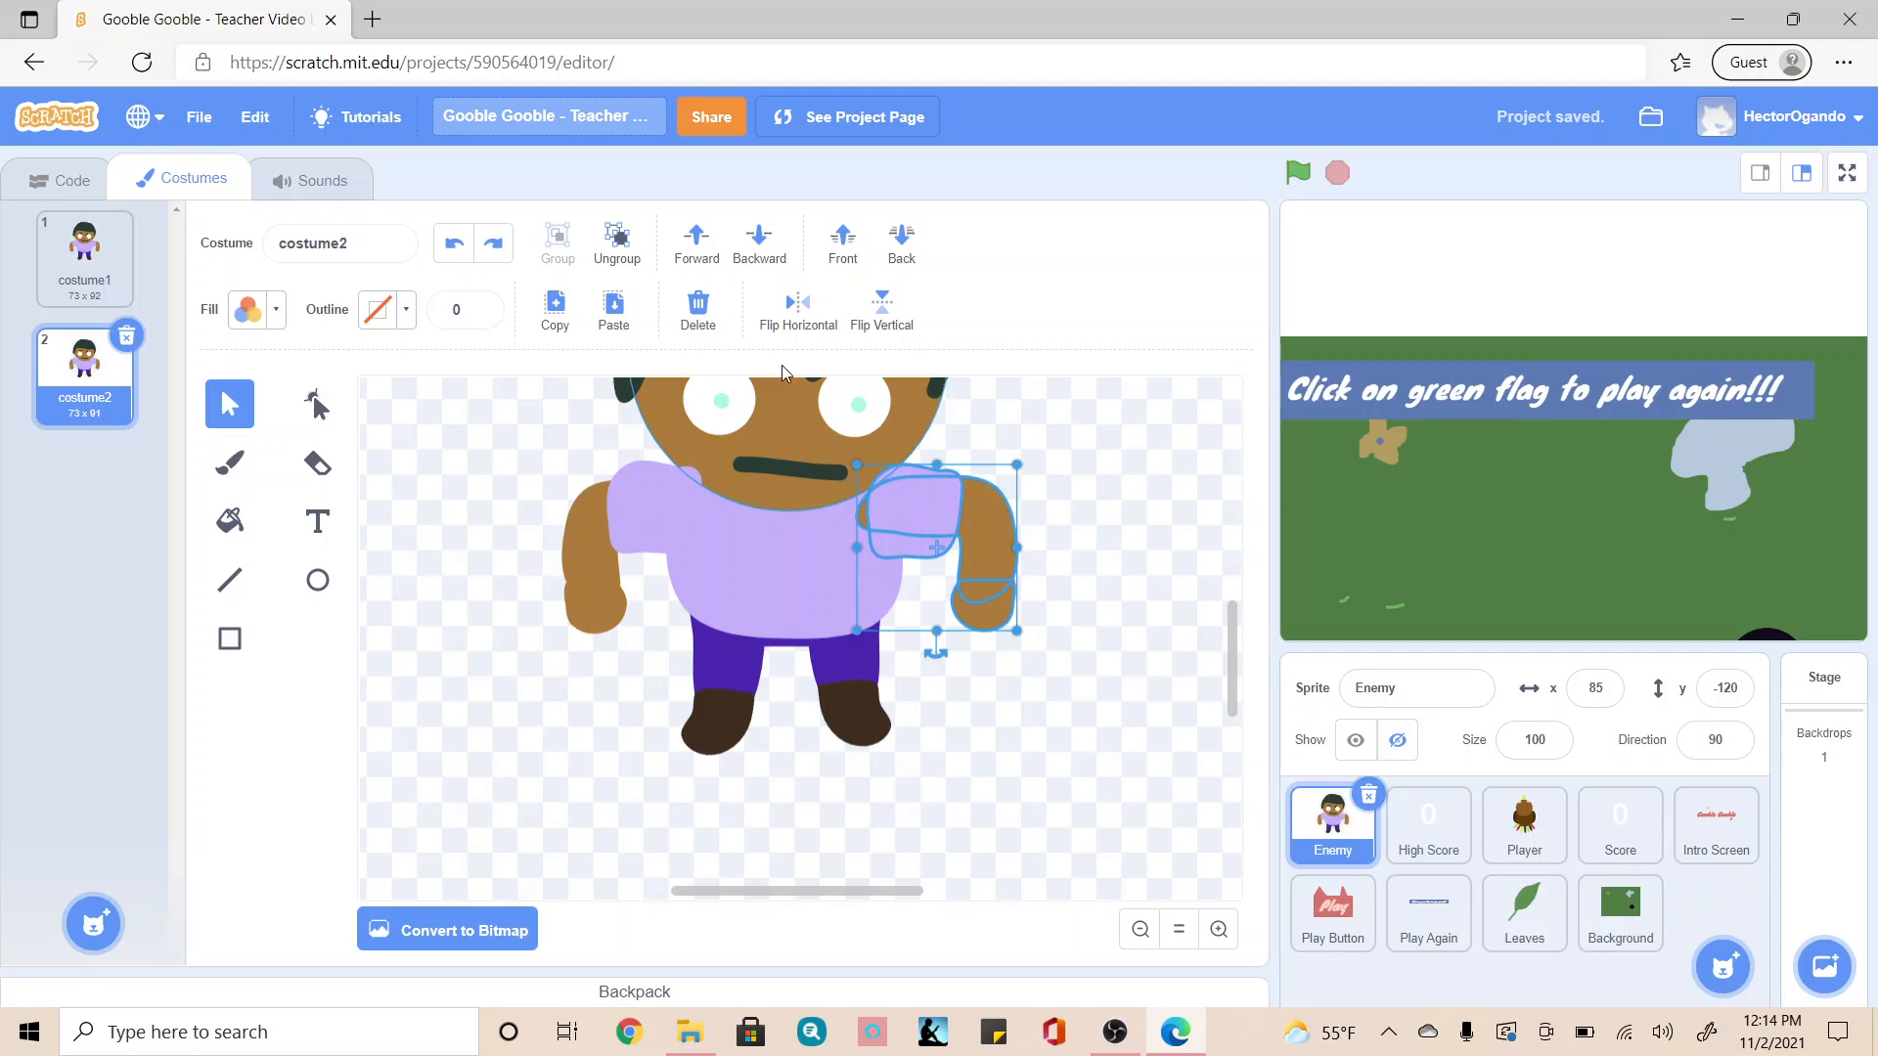
left_click(1081, 641)
left_click(945, 560)
left_click(1098, 550)
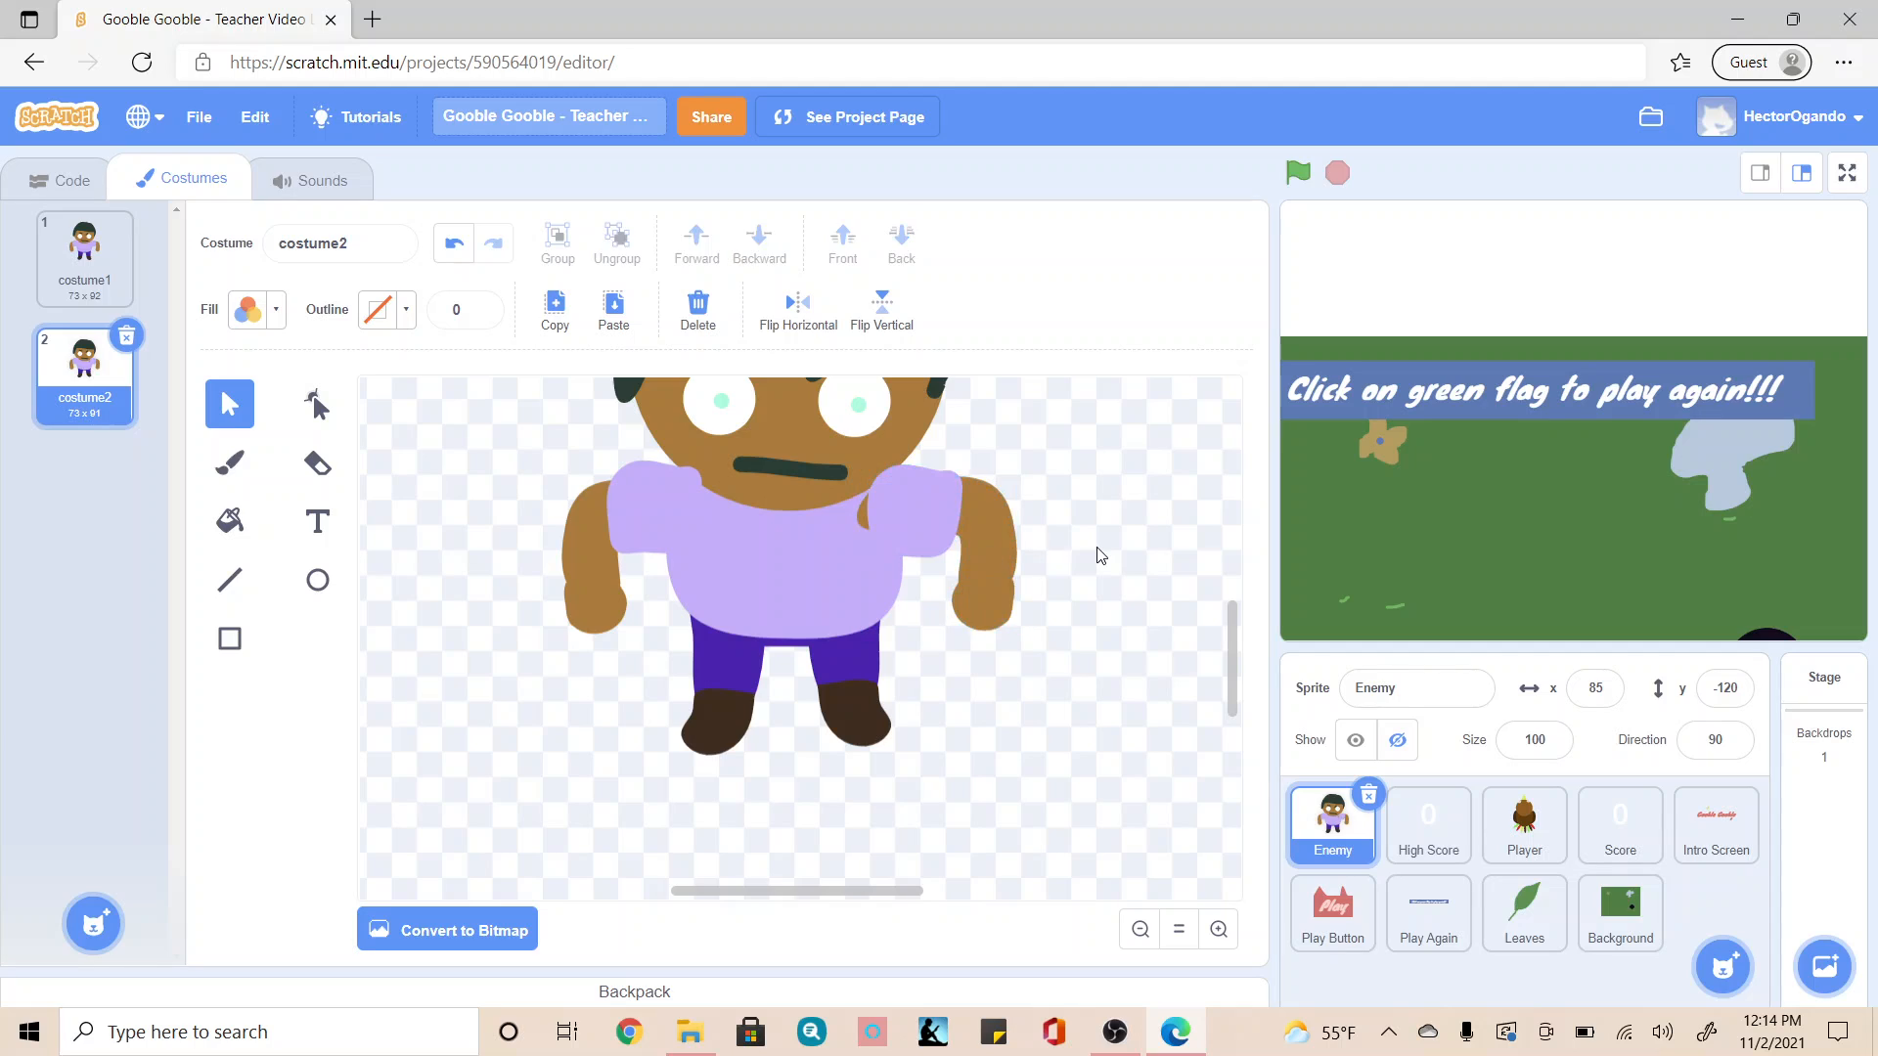
left_click(897, 532)
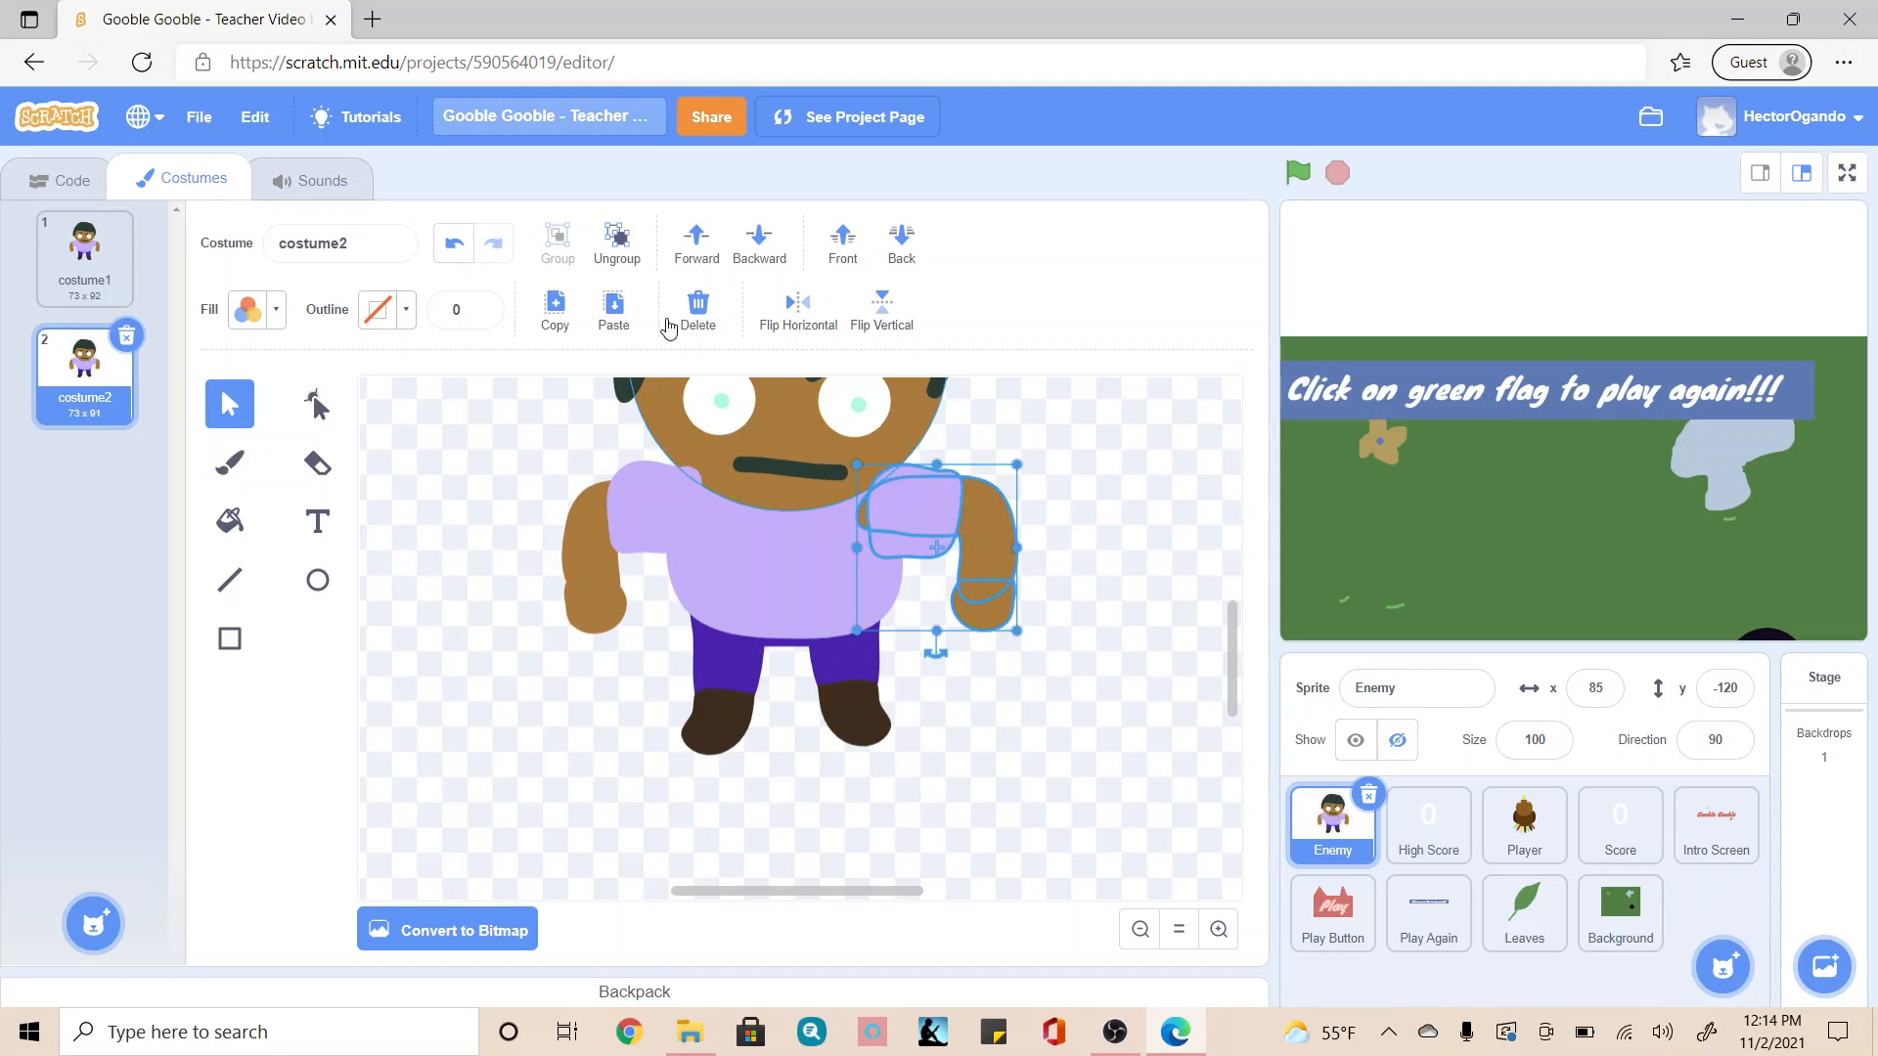
left_click(616, 245)
left_click_drag(912, 532, 911, 526)
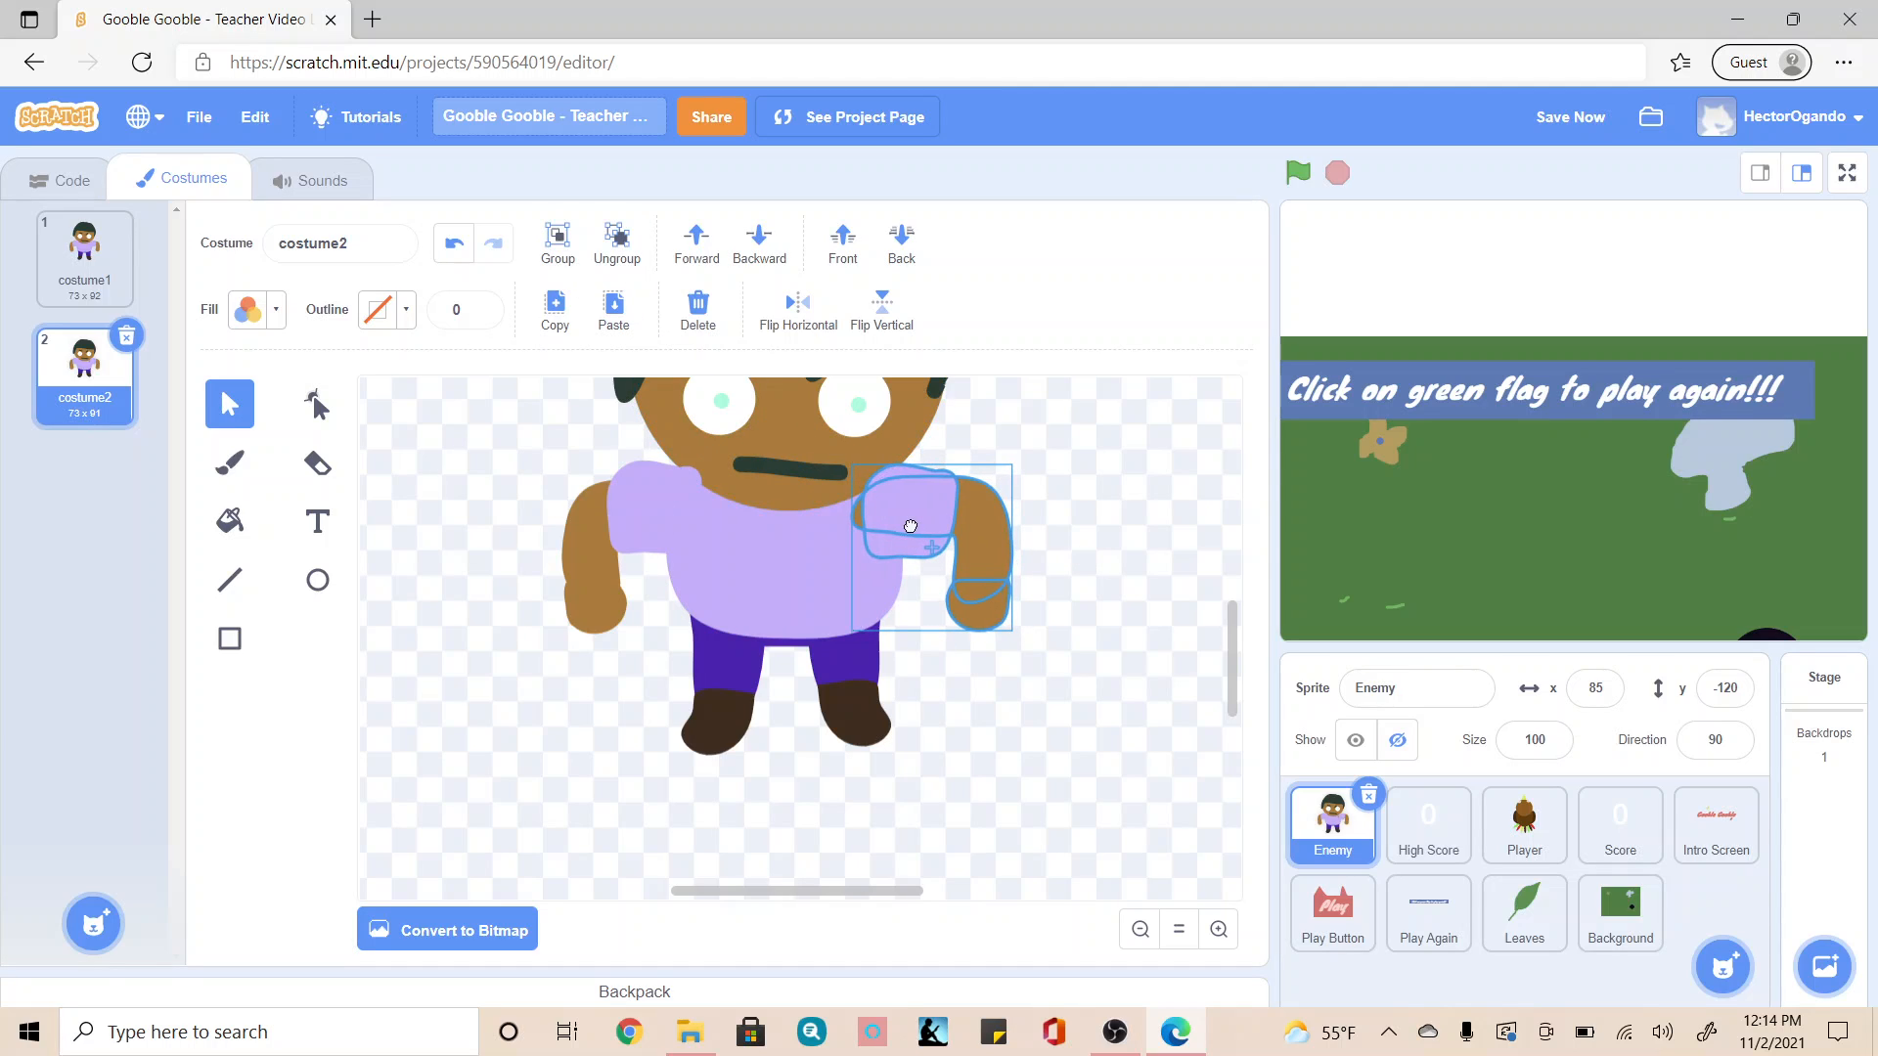
left_click(1055, 558)
Step: Shift the right-side sleeve slightly inward to cover the arm's shoulder end, and group the sleeve with the arm
left_click(915, 505)
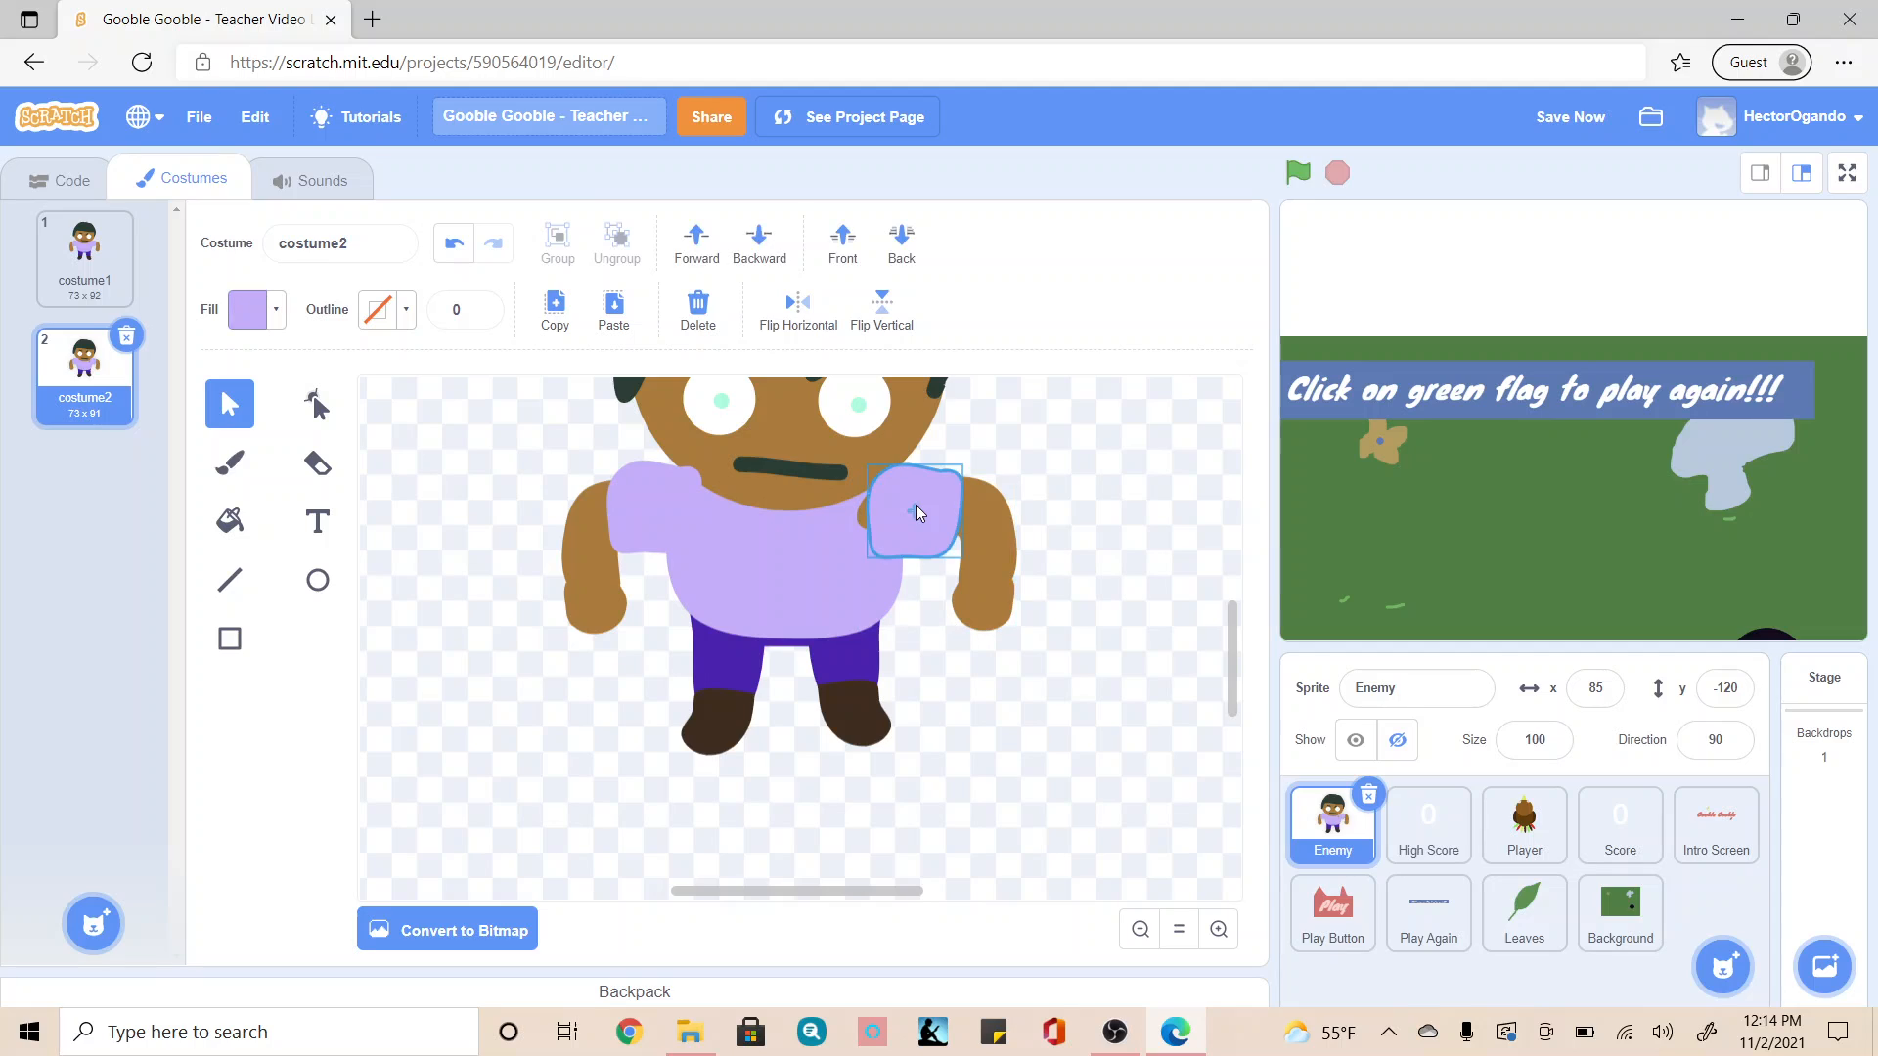
left_click_drag(915, 505, 954, 512)
left_click(1054, 544)
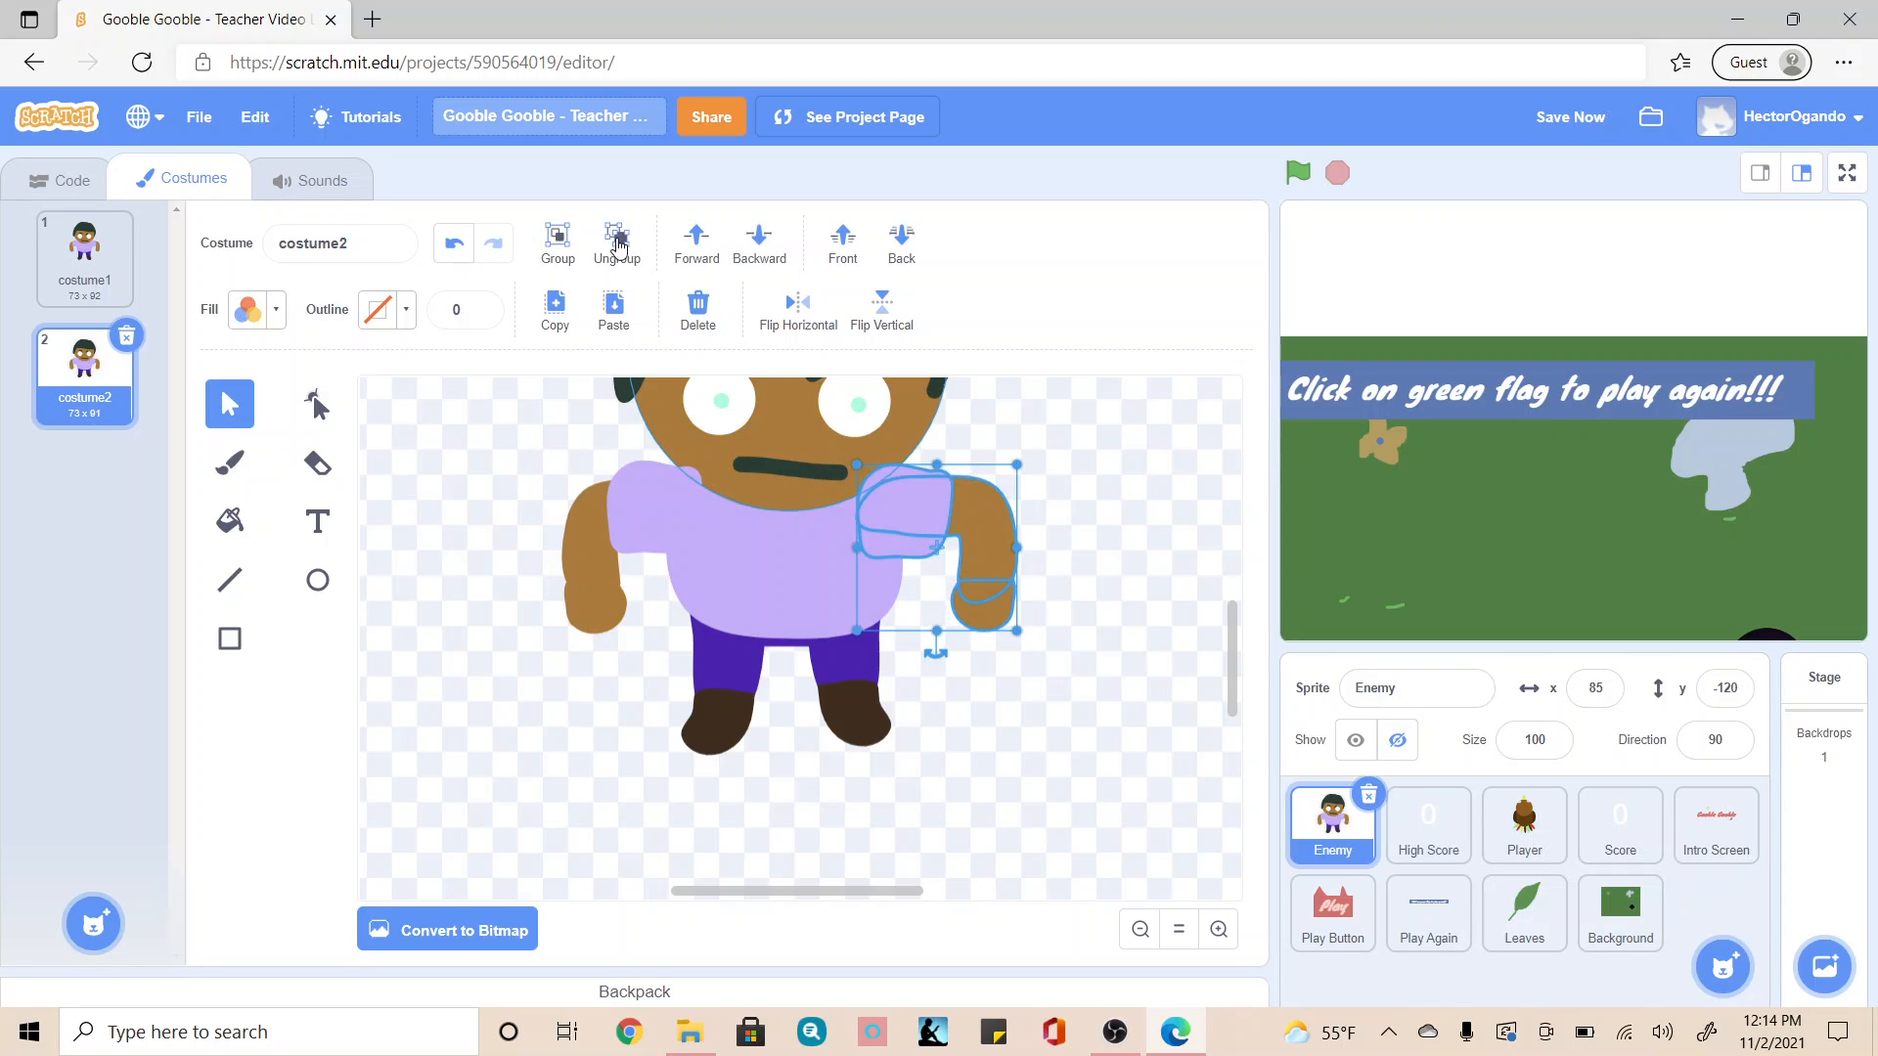
left_click(570, 242)
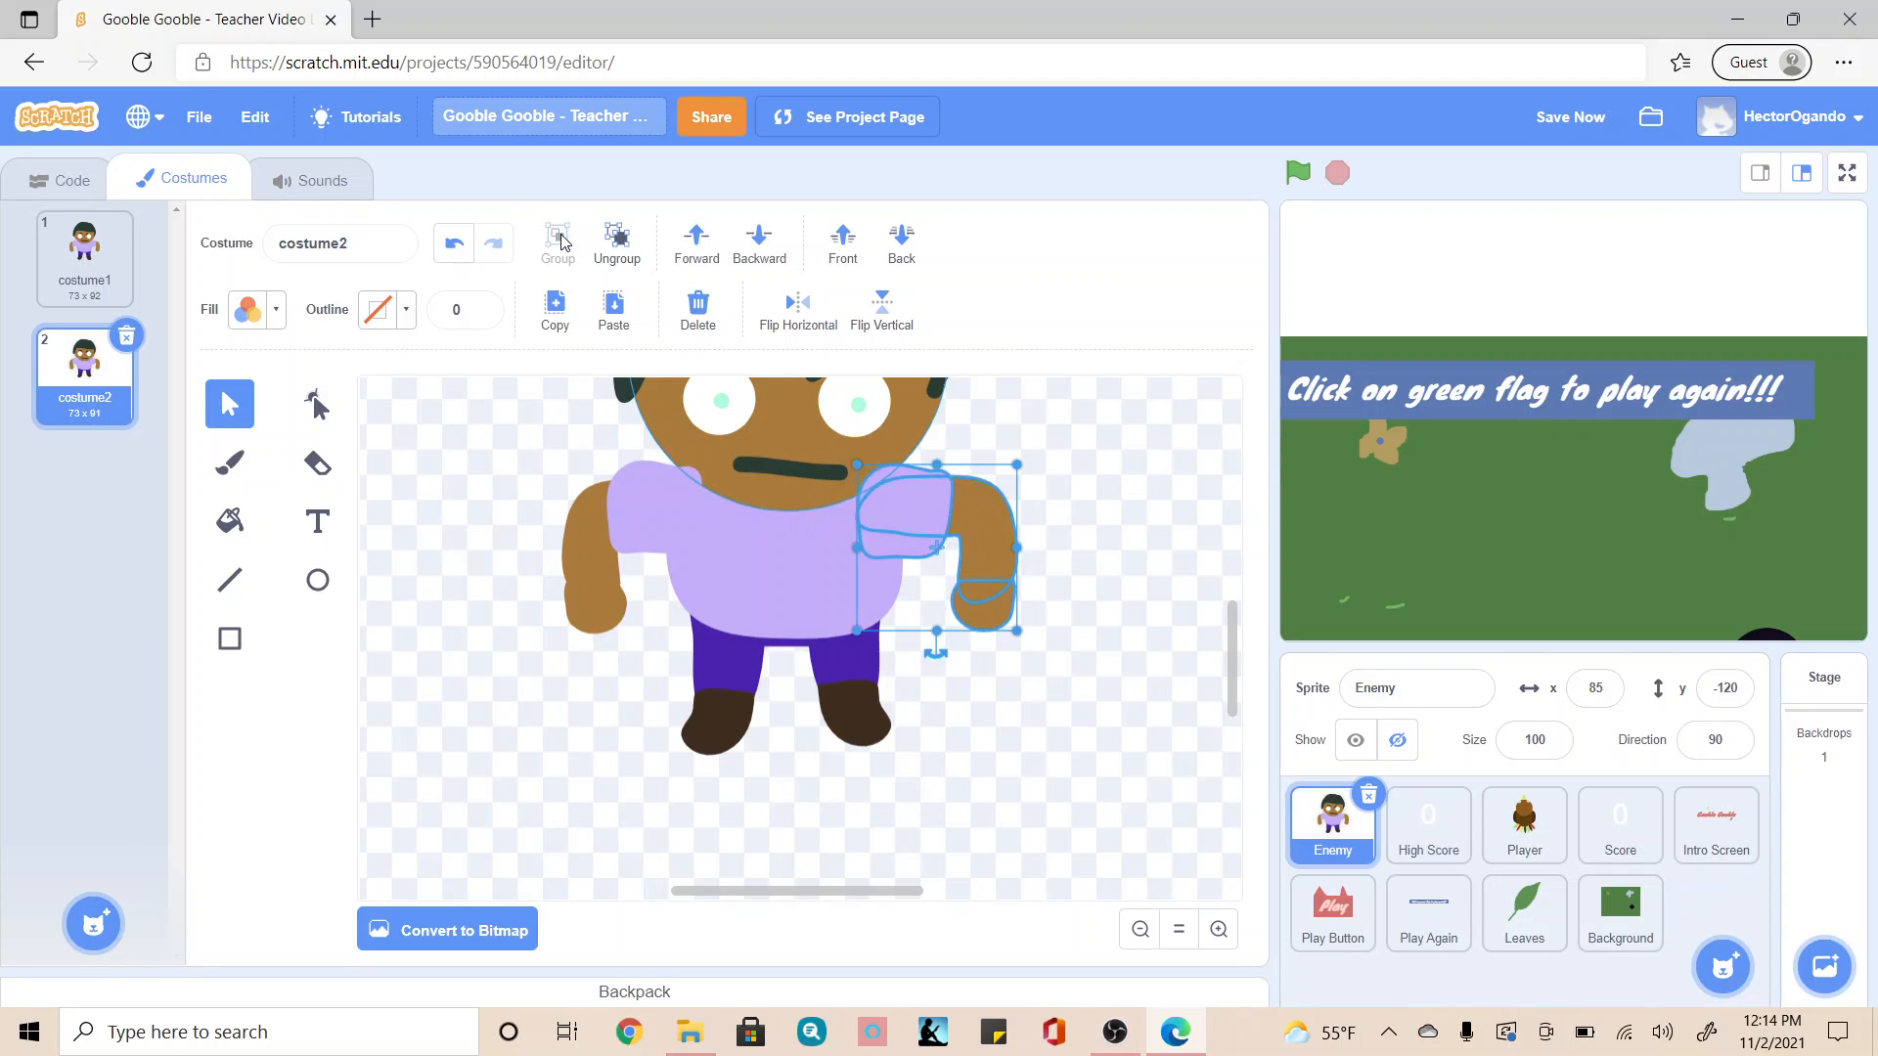
left_click(1120, 597)
Step: Rotate both arms together with their sleeves slightly outward from the body in costume2
left_click(930, 524)
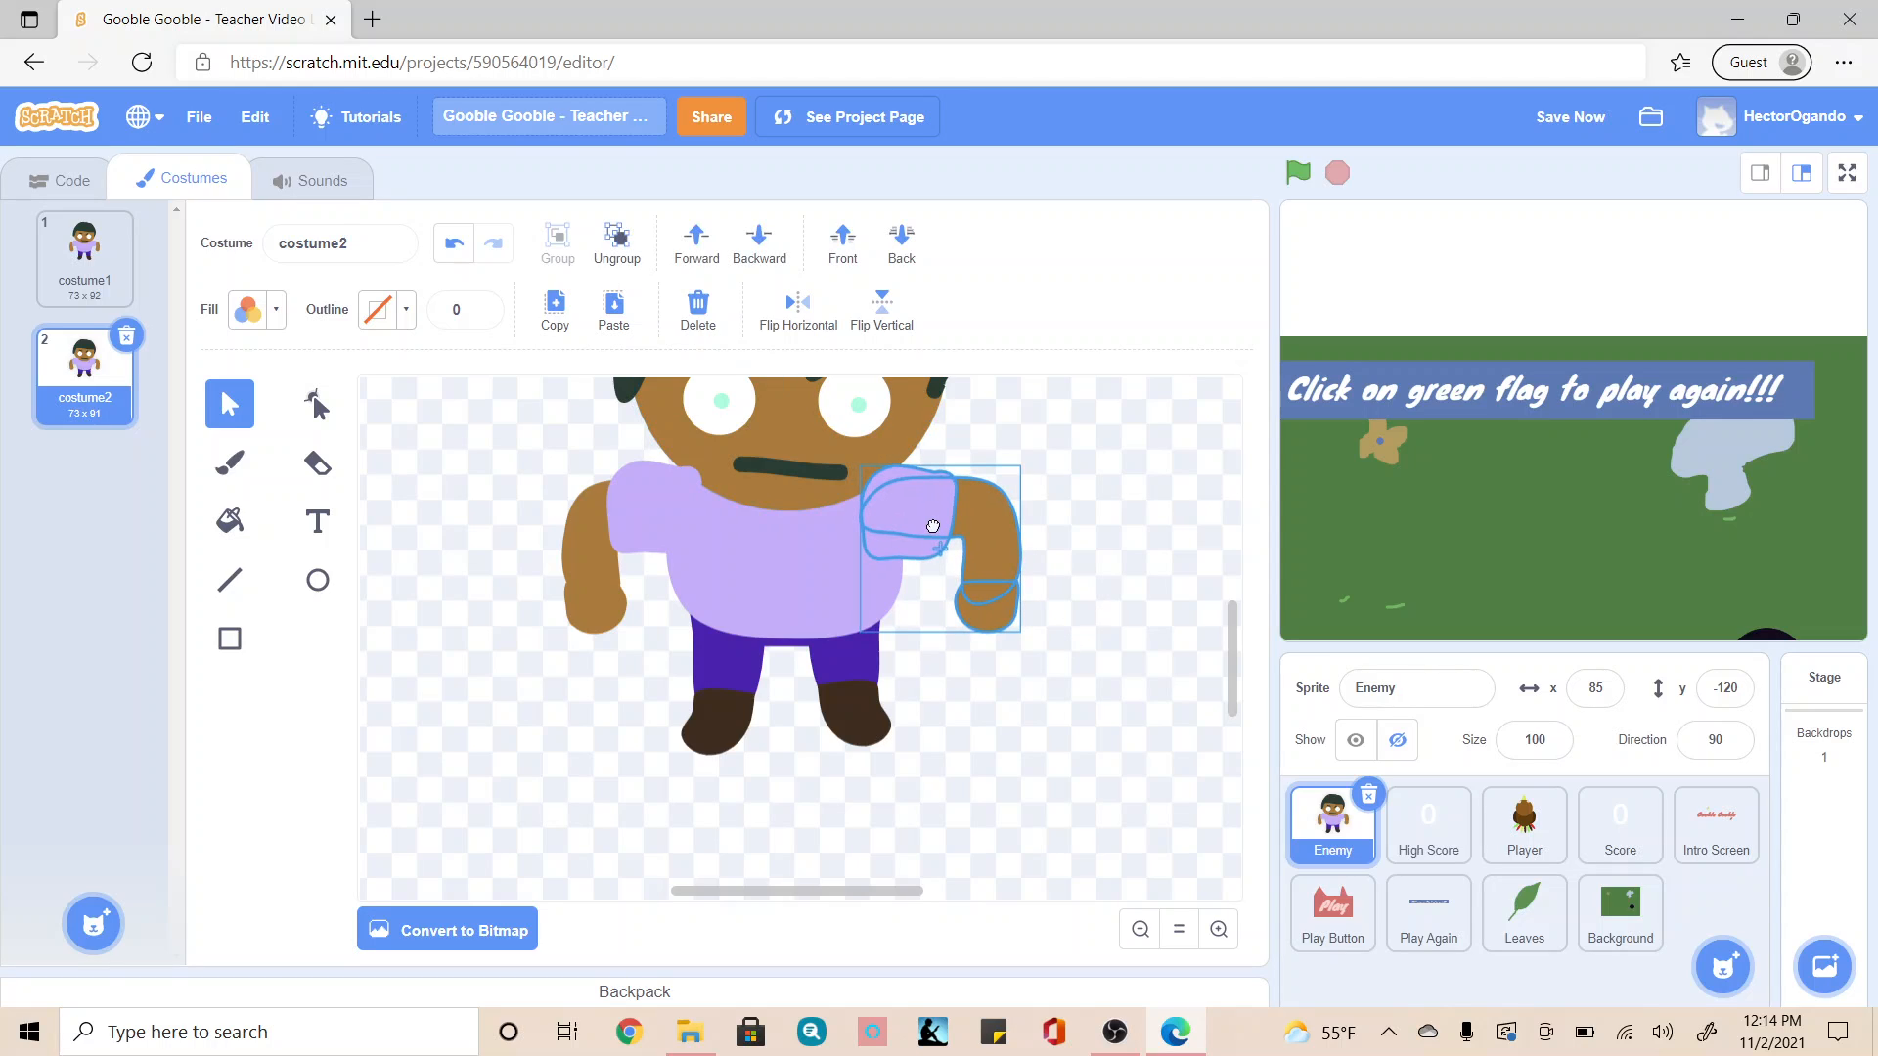
left_click(941, 658)
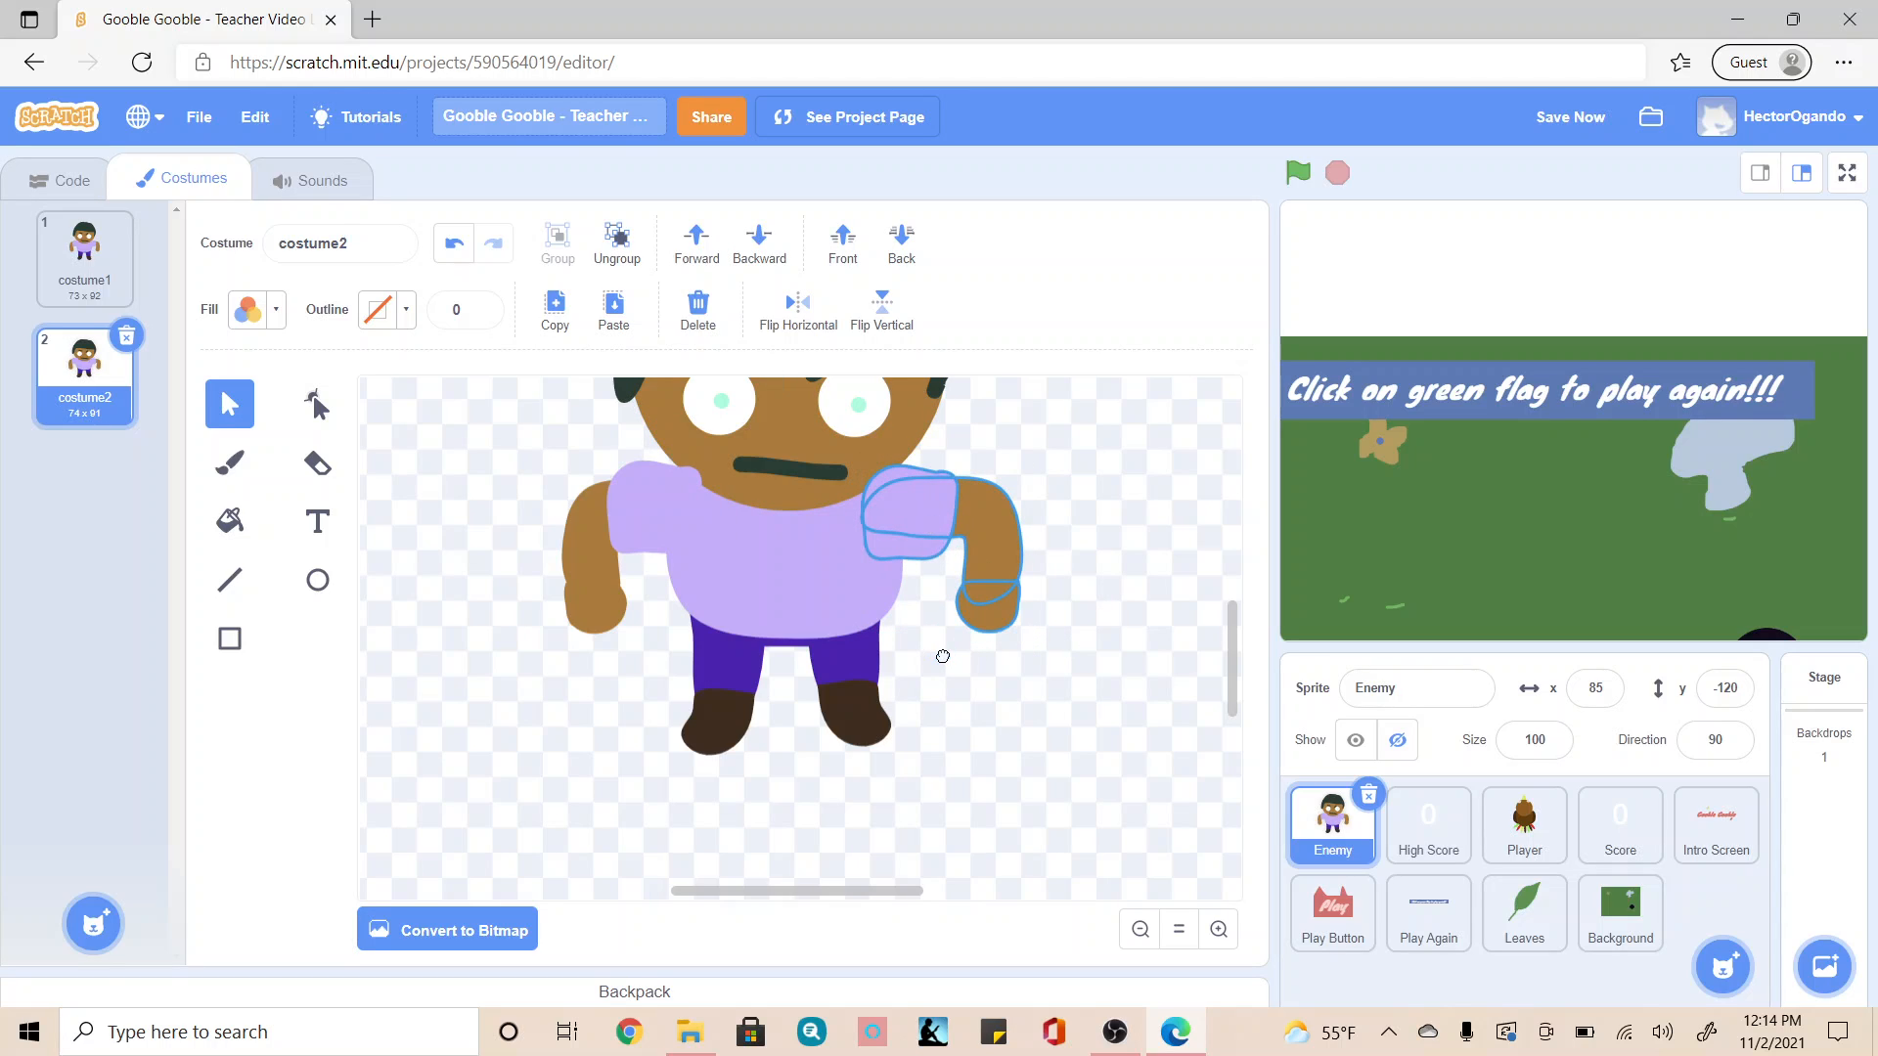
left_click_drag(945, 656, 950, 645)
left_click(544, 503)
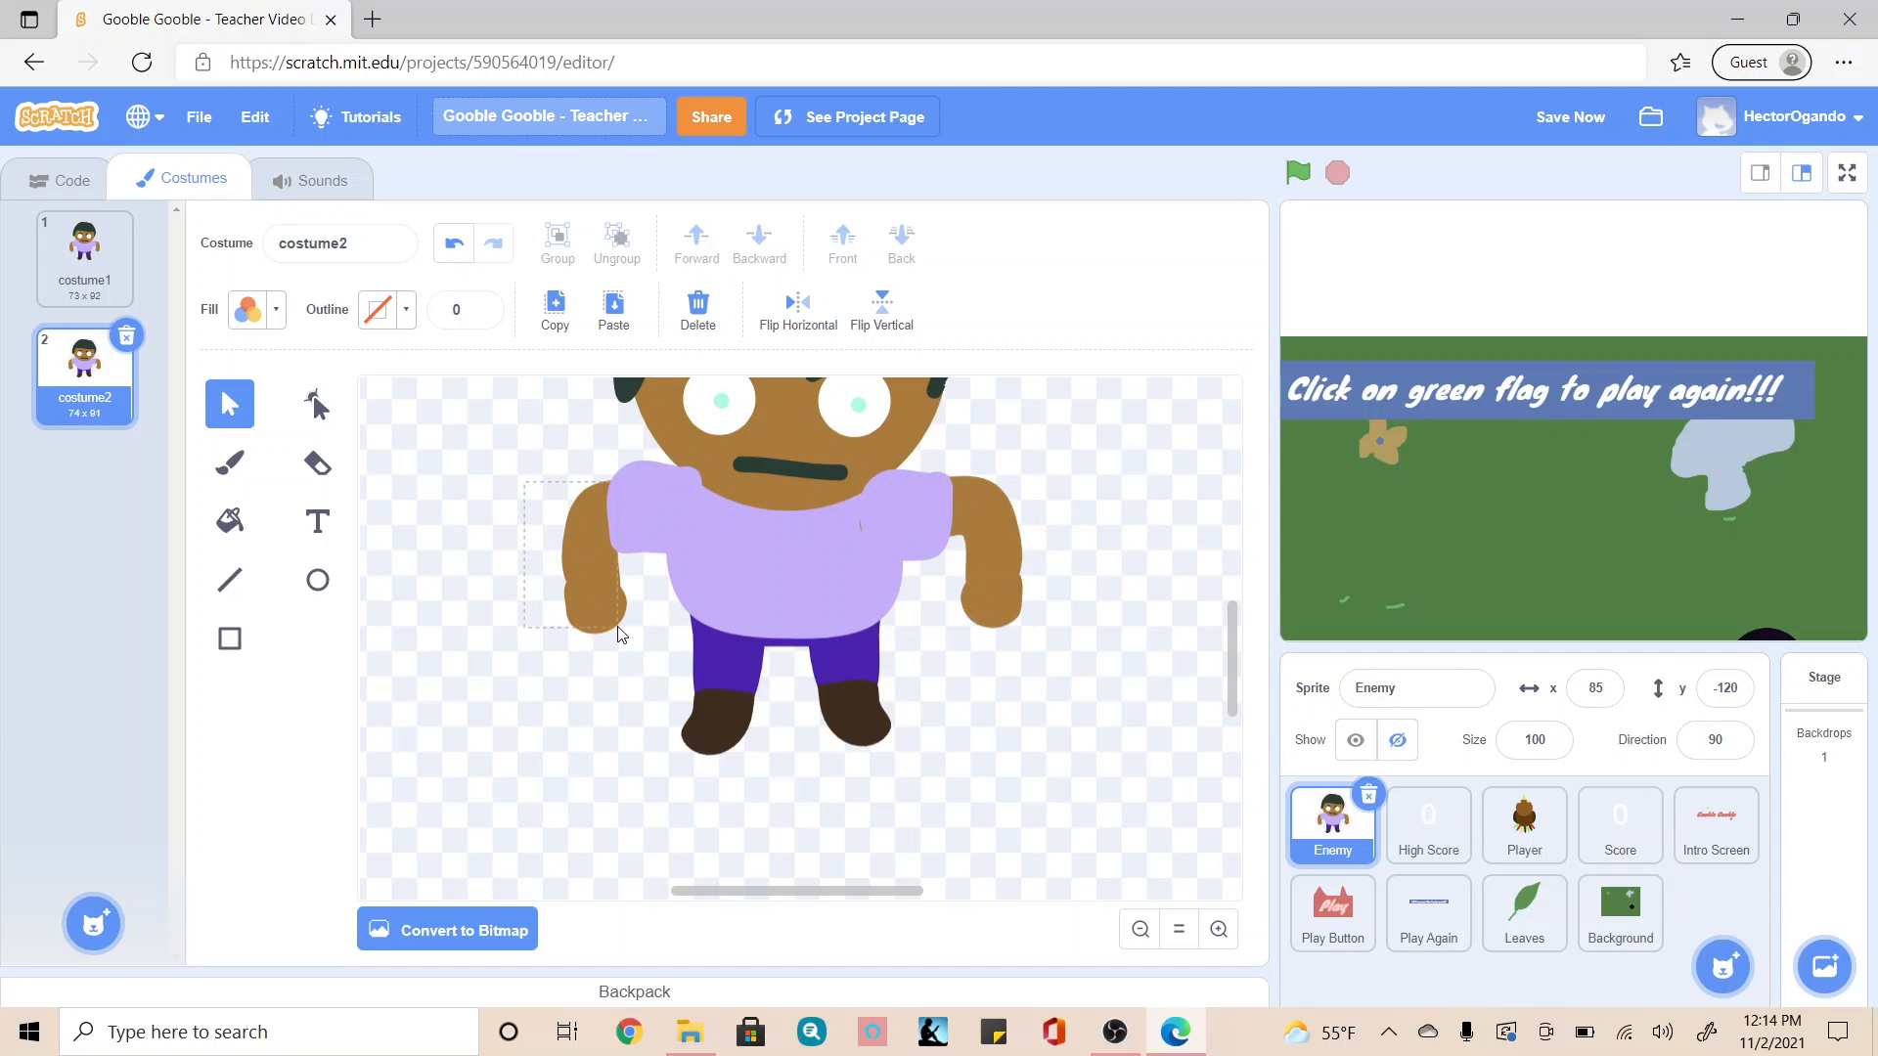
left_click_drag(619, 634, 629, 650)
left_click(573, 706)
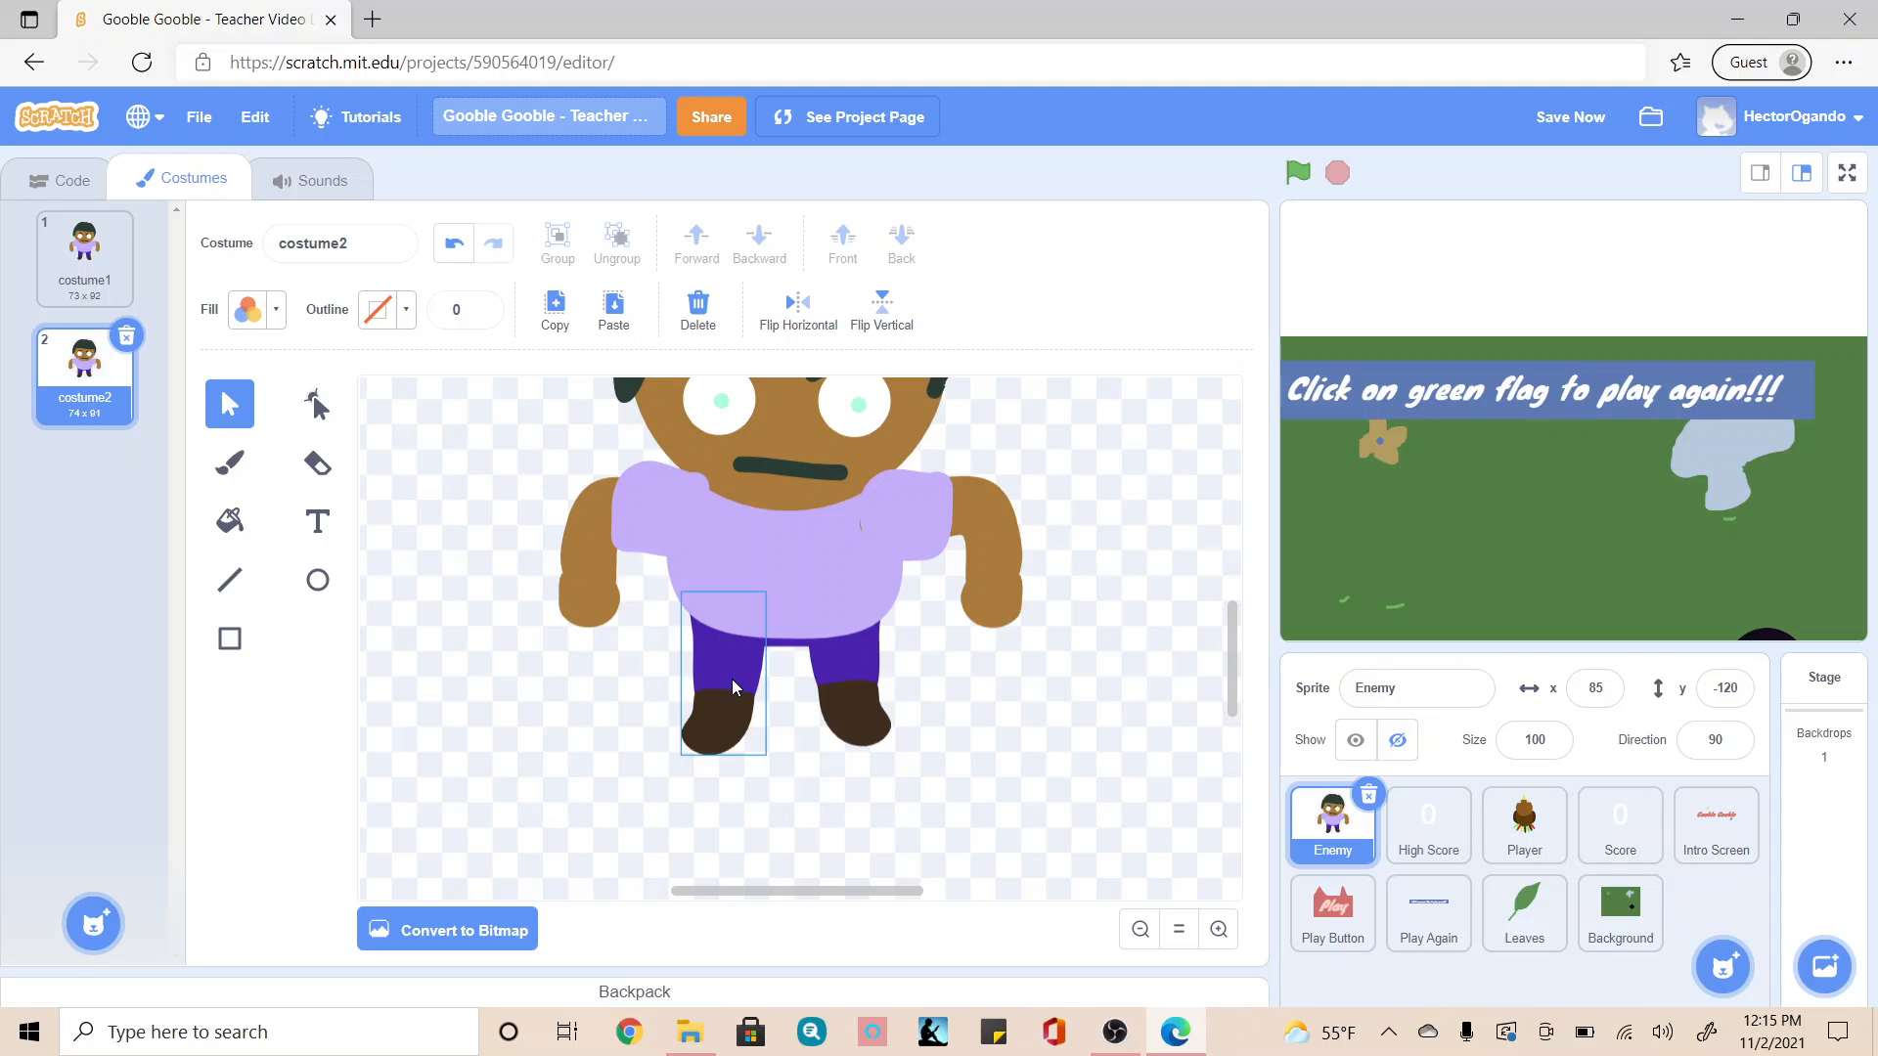
Step: Duplicate costume2 and raise the right-side leg a little higher in the copy
right_click(85, 377)
left_click(137, 398)
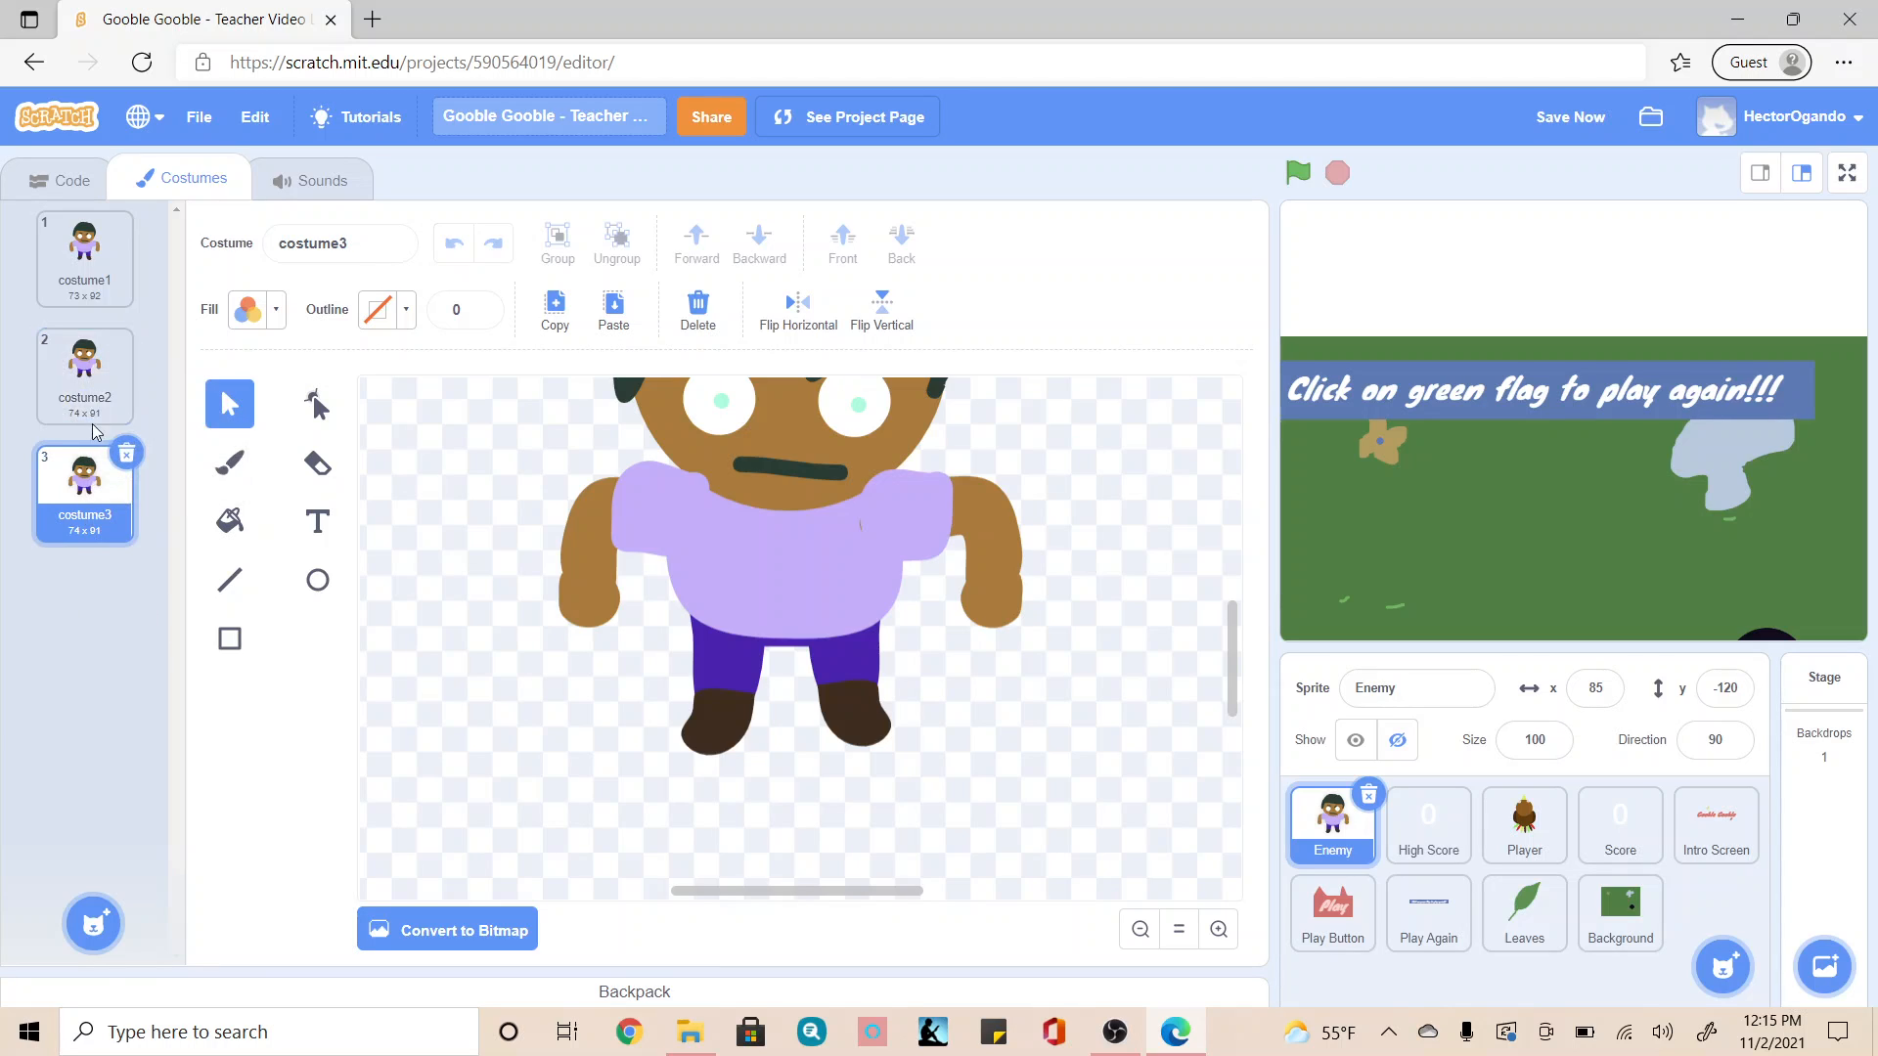
left_click(861, 714)
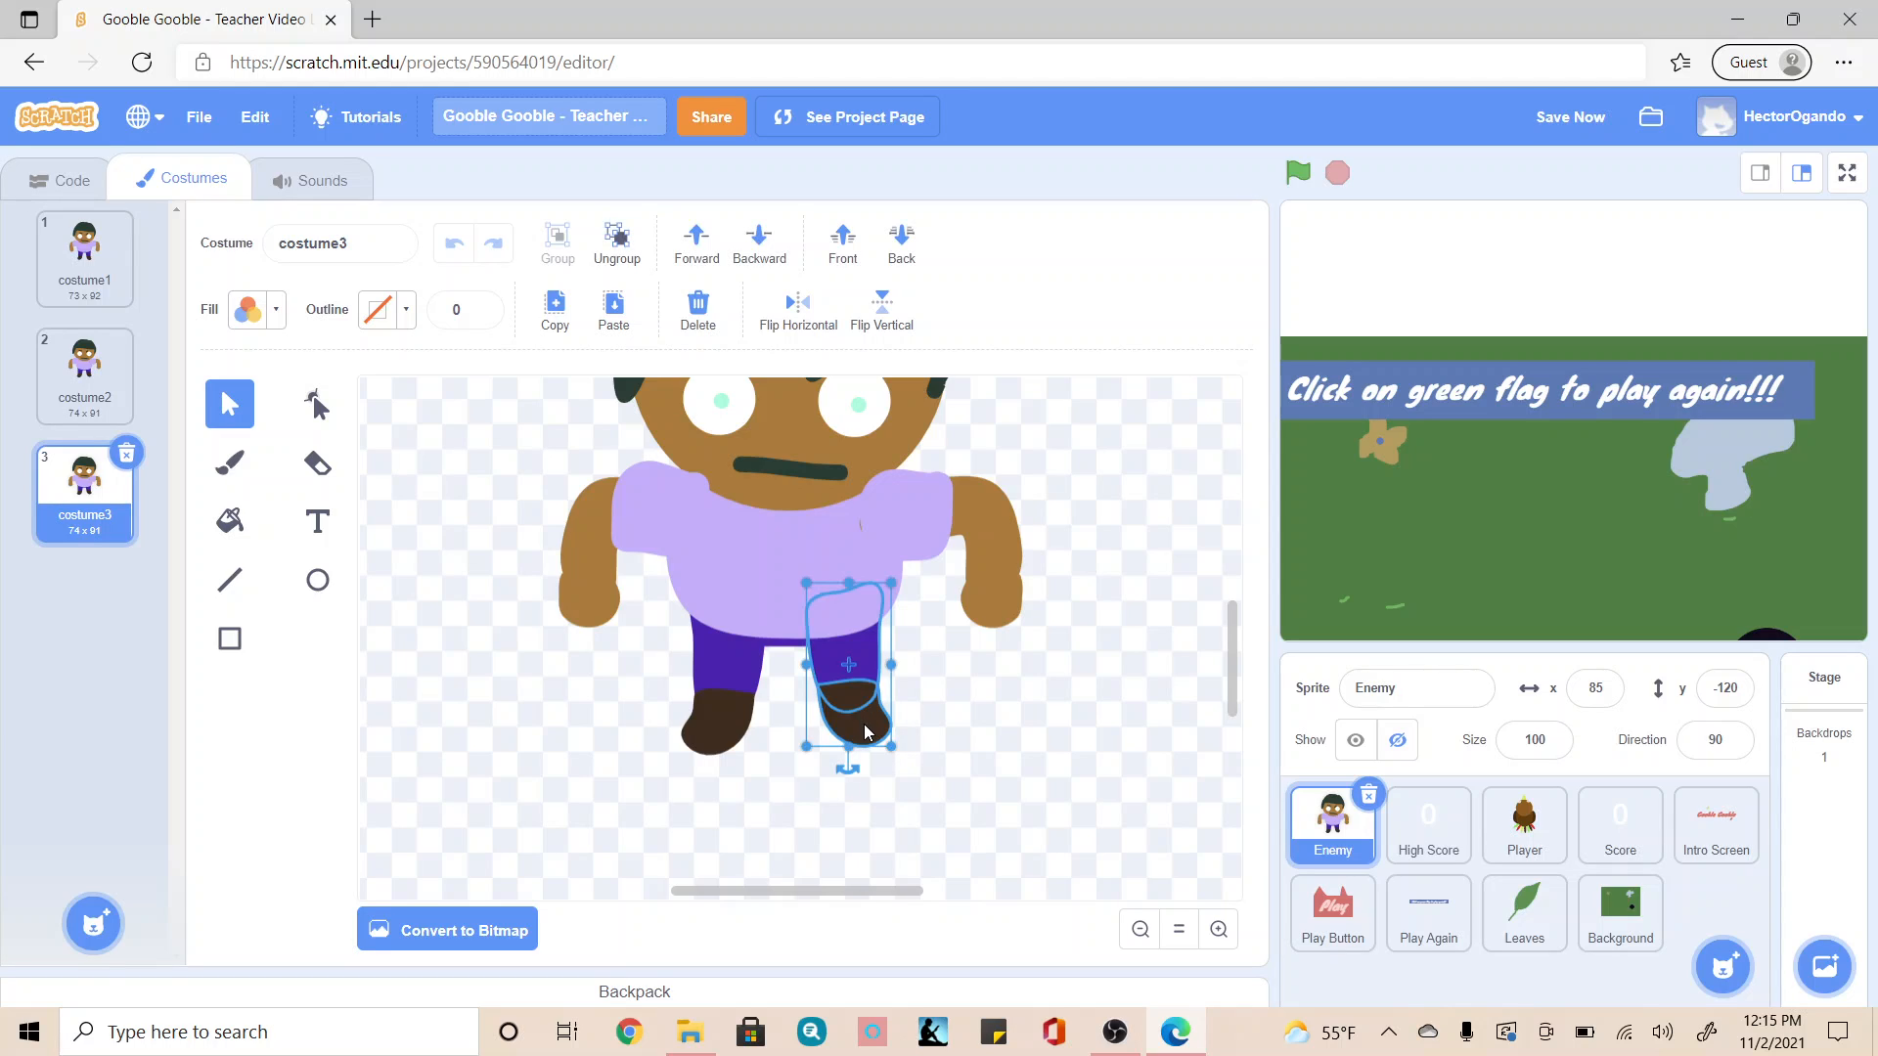
left_click_drag(865, 723, 859, 705)
left_click(1090, 666)
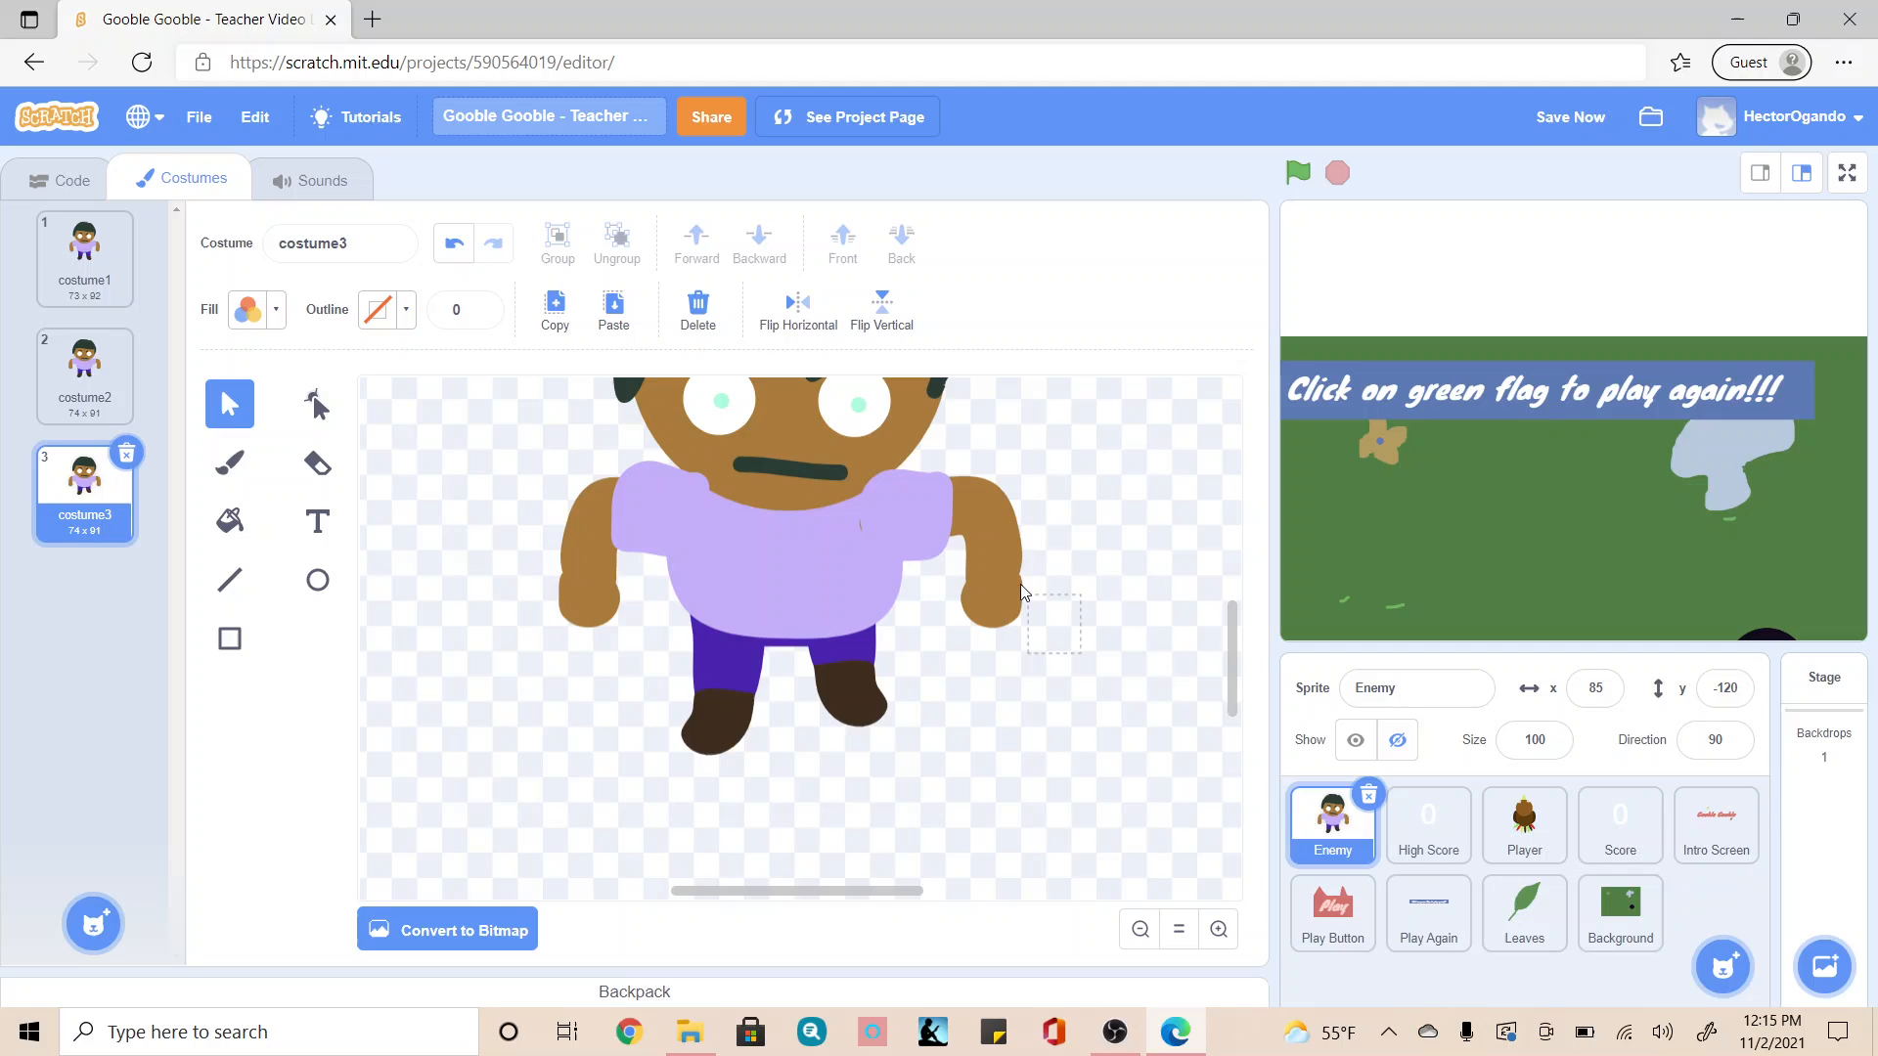
Step: Rotate both arms with their sleeves slightly further outward in costume3
left_click(956, 511)
left_click_drag(1004, 599, 1002, 590)
left_click_drag(939, 648, 926, 639)
left_click(548, 503)
left_click(616, 577)
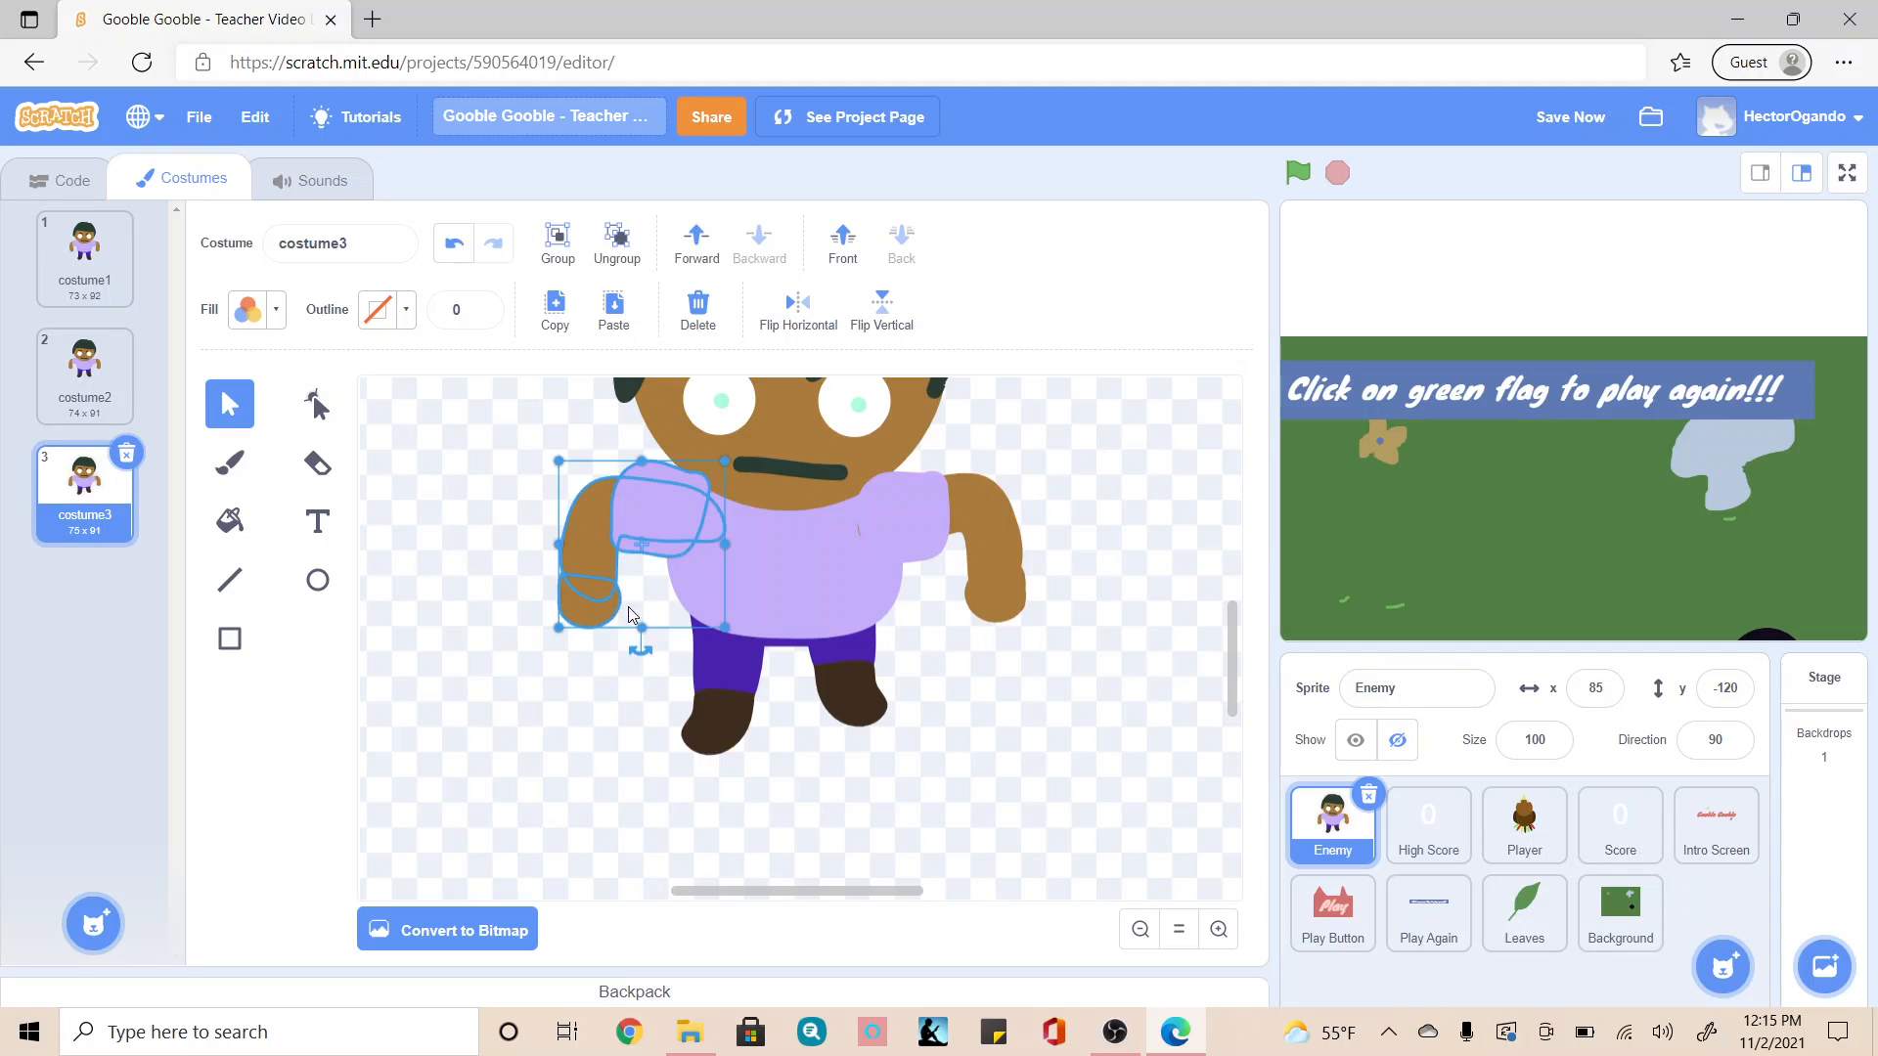
left_click_drag(636, 654, 629, 649)
left_click(574, 712)
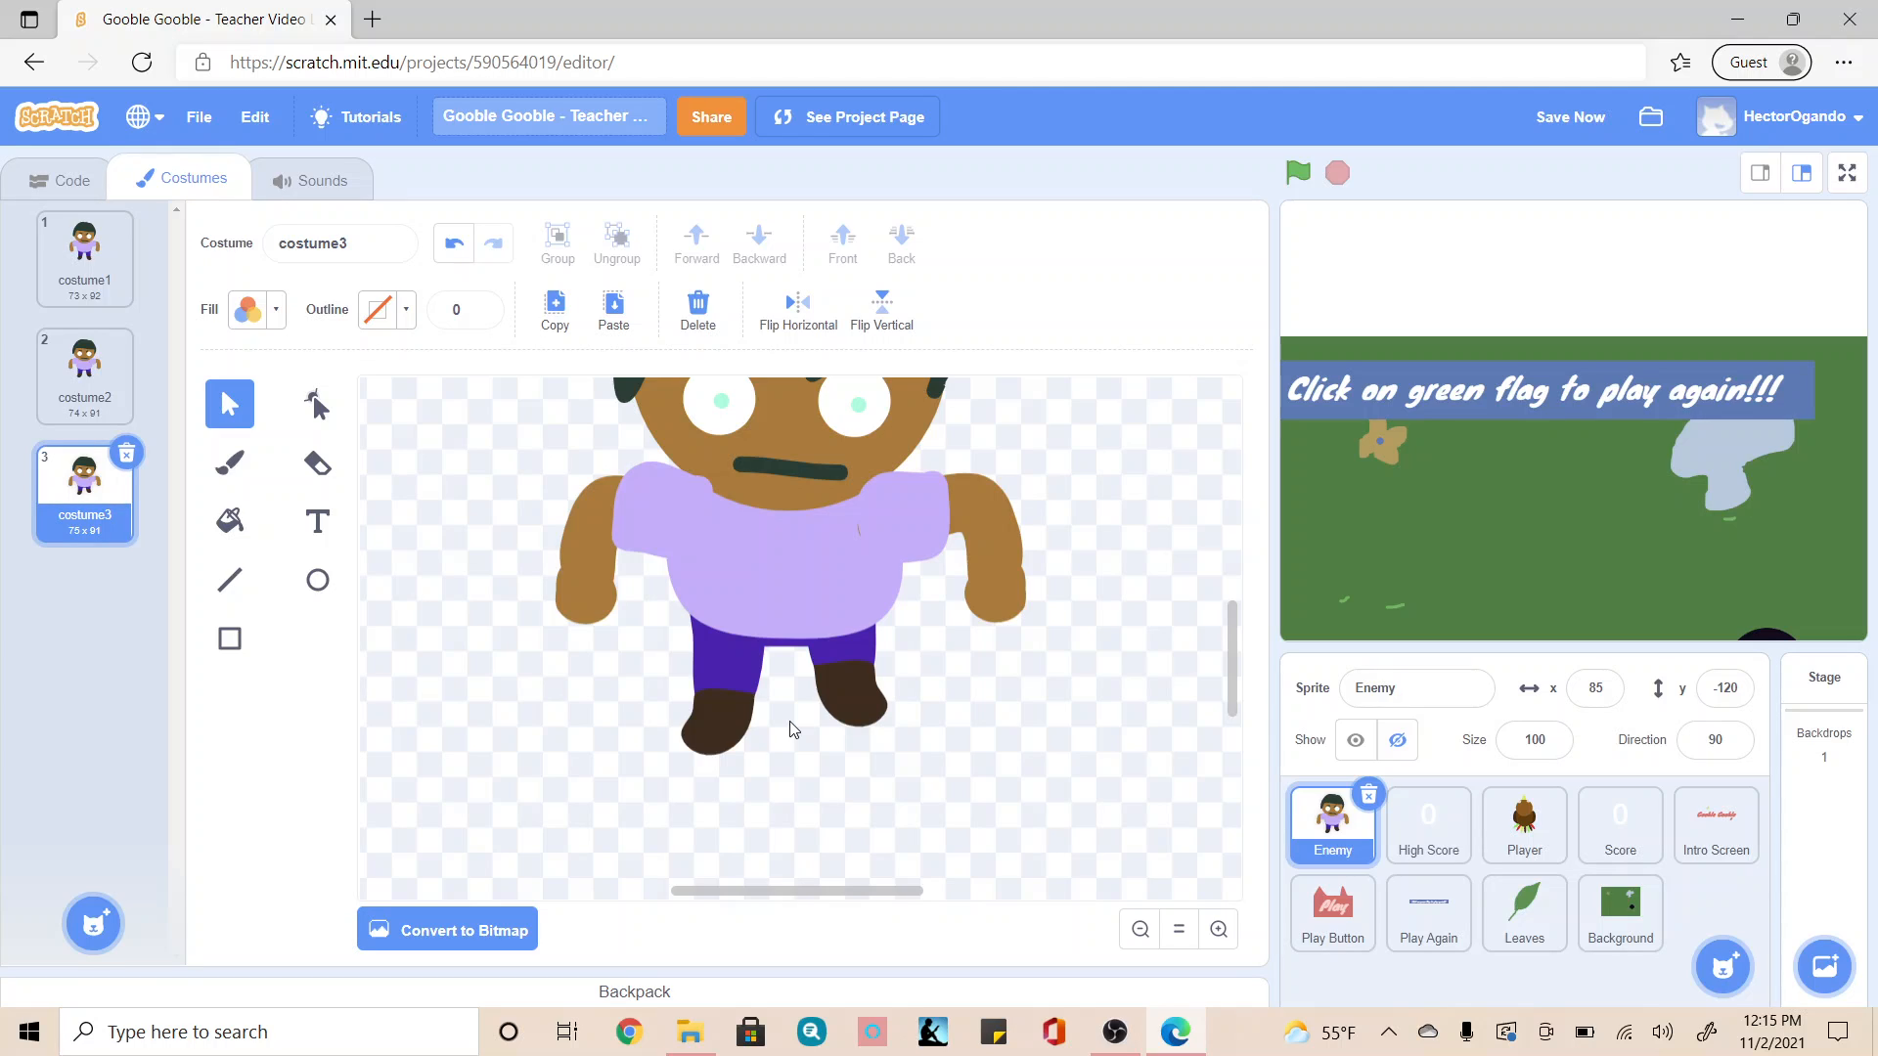
Step: Lower the right-side leg and raise the left-side leg slightly in costume3
left_click(706, 643)
left_click(859, 690)
left_click_drag(857, 681, 857, 696)
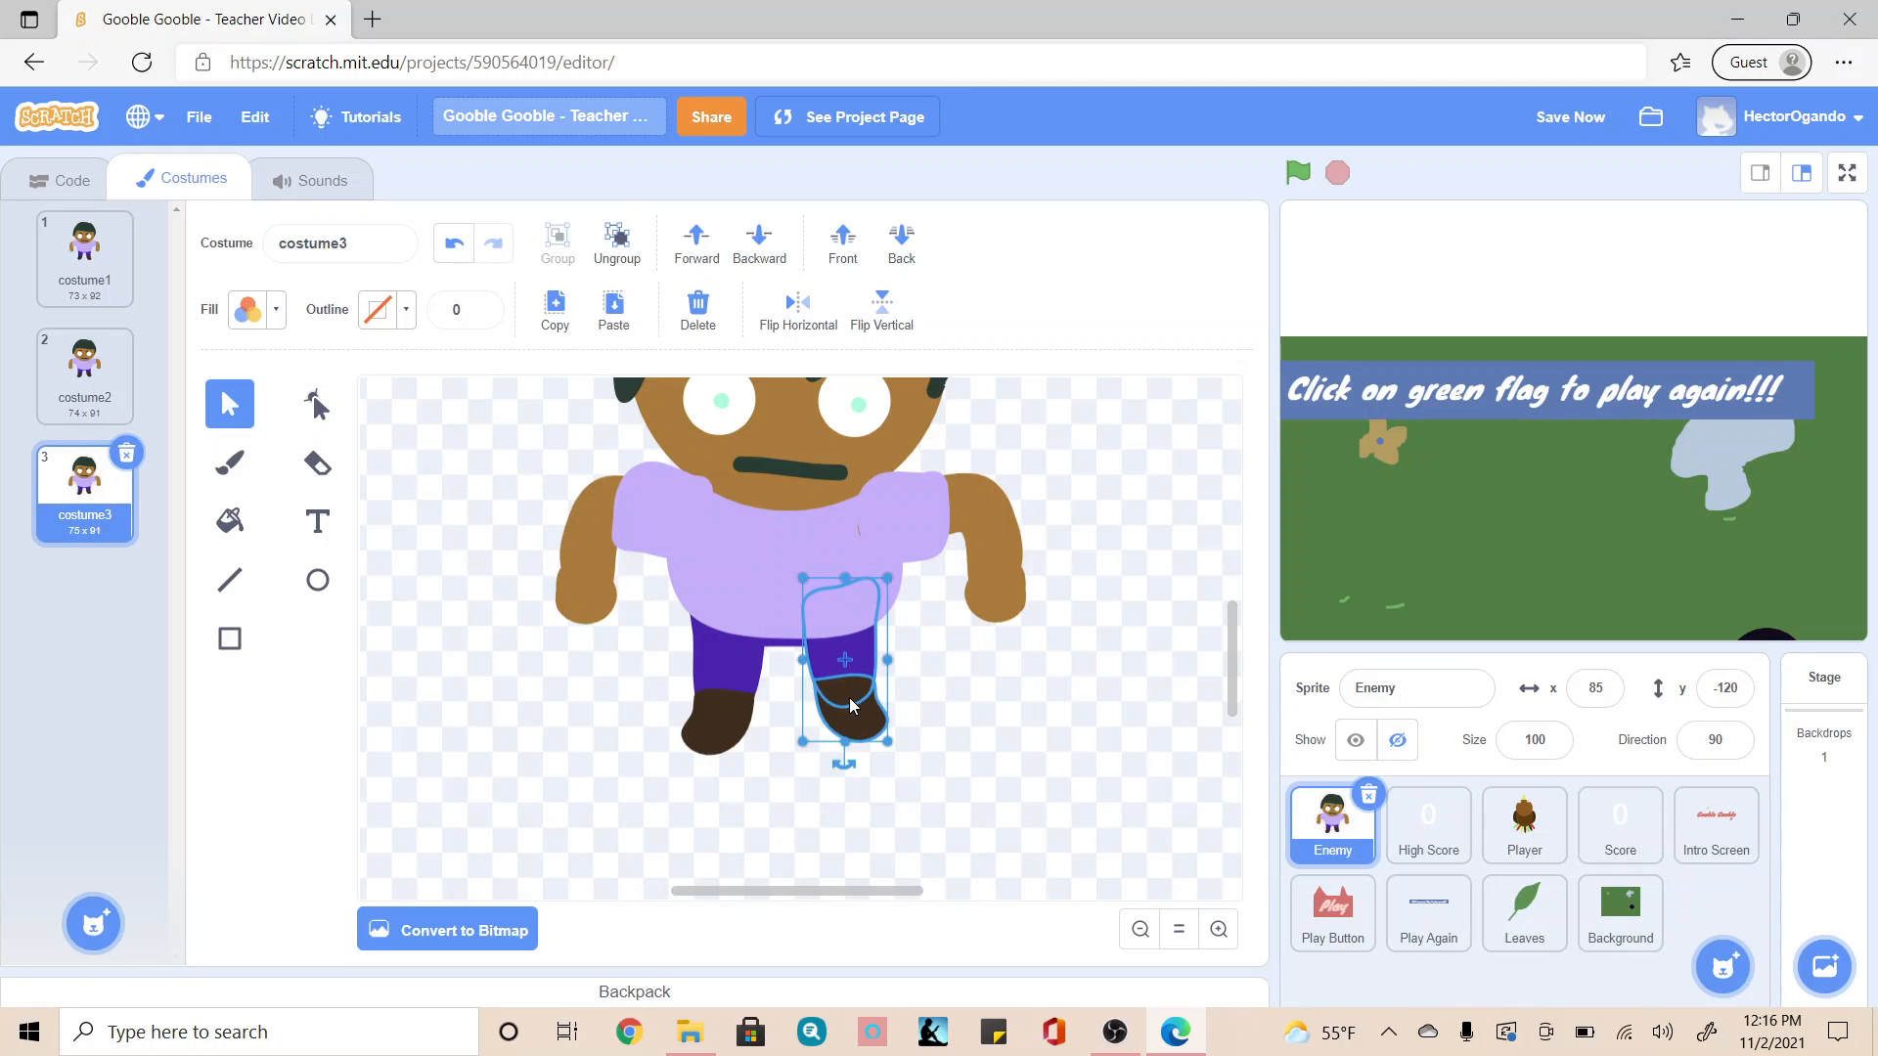
left_click_drag(708, 725, 707, 716)
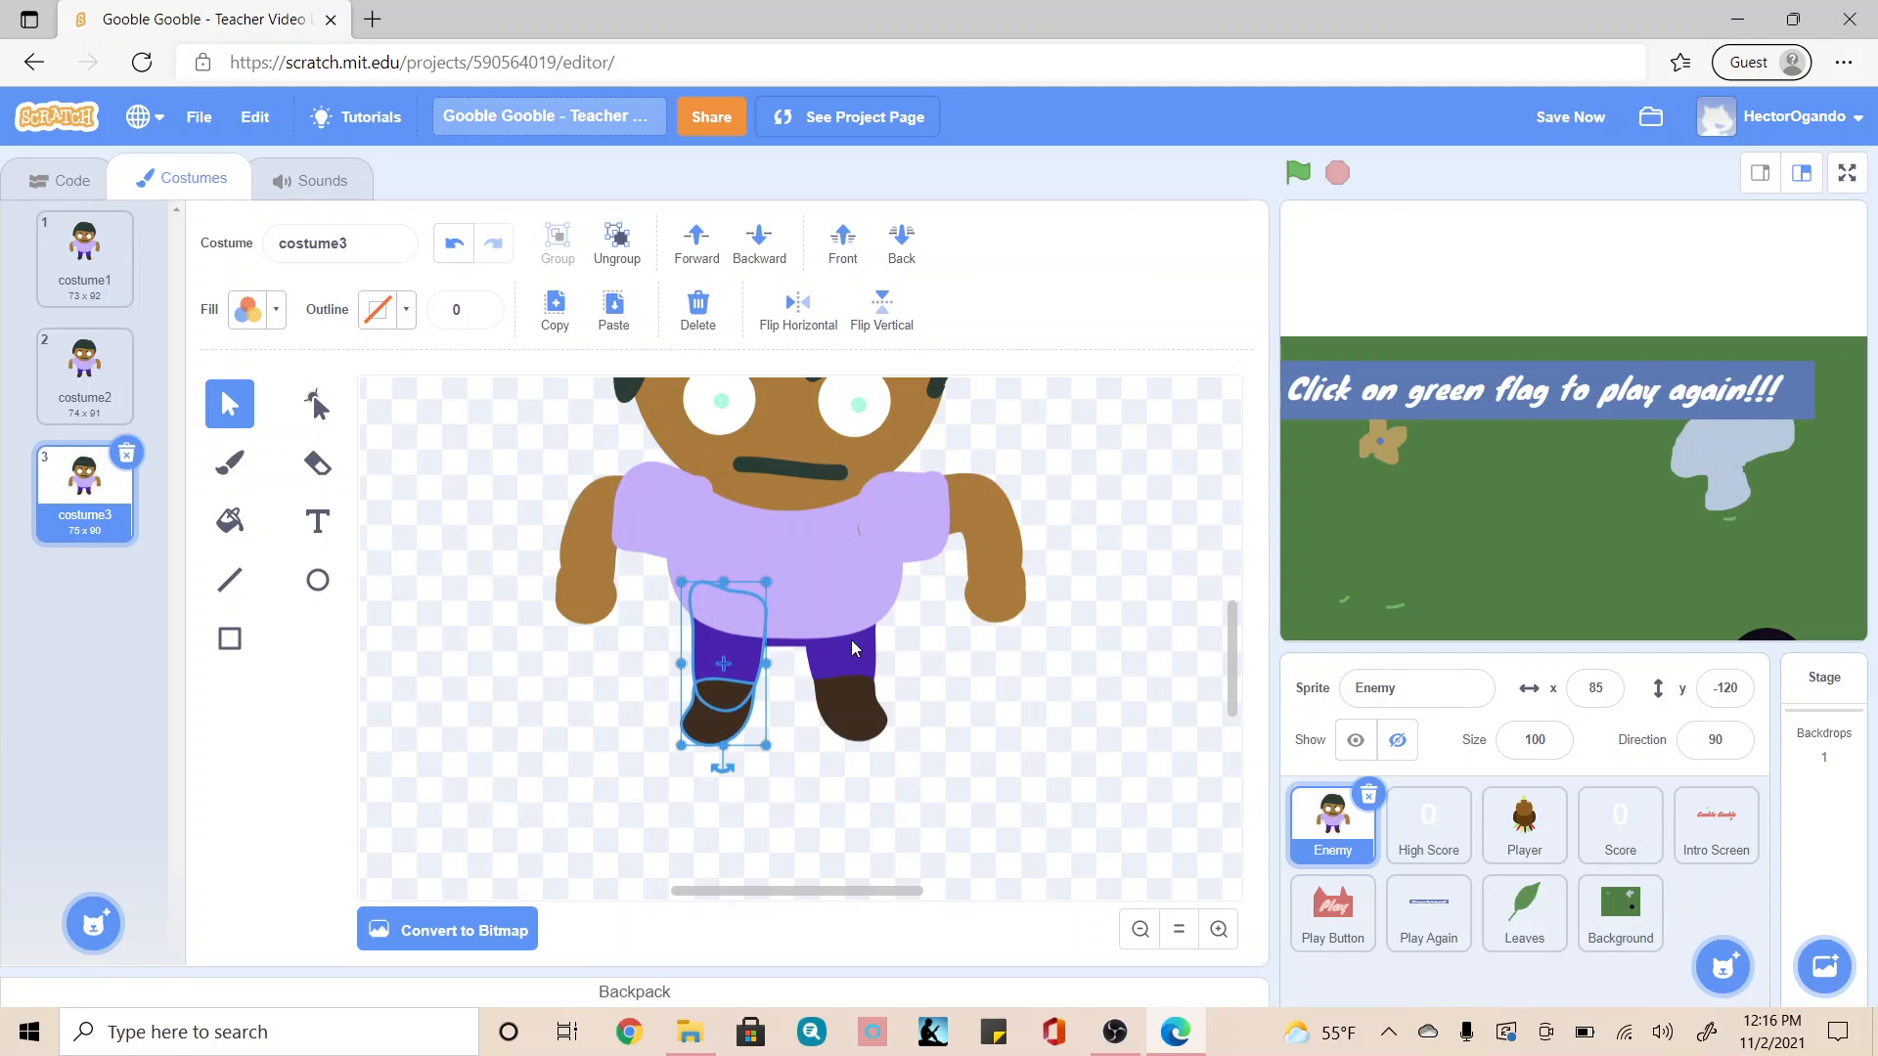
Step: Rotate both arms together with their sleeves slightly inward toward the body in costume3
left_click(988, 530)
left_click_drag(940, 644, 935, 650)
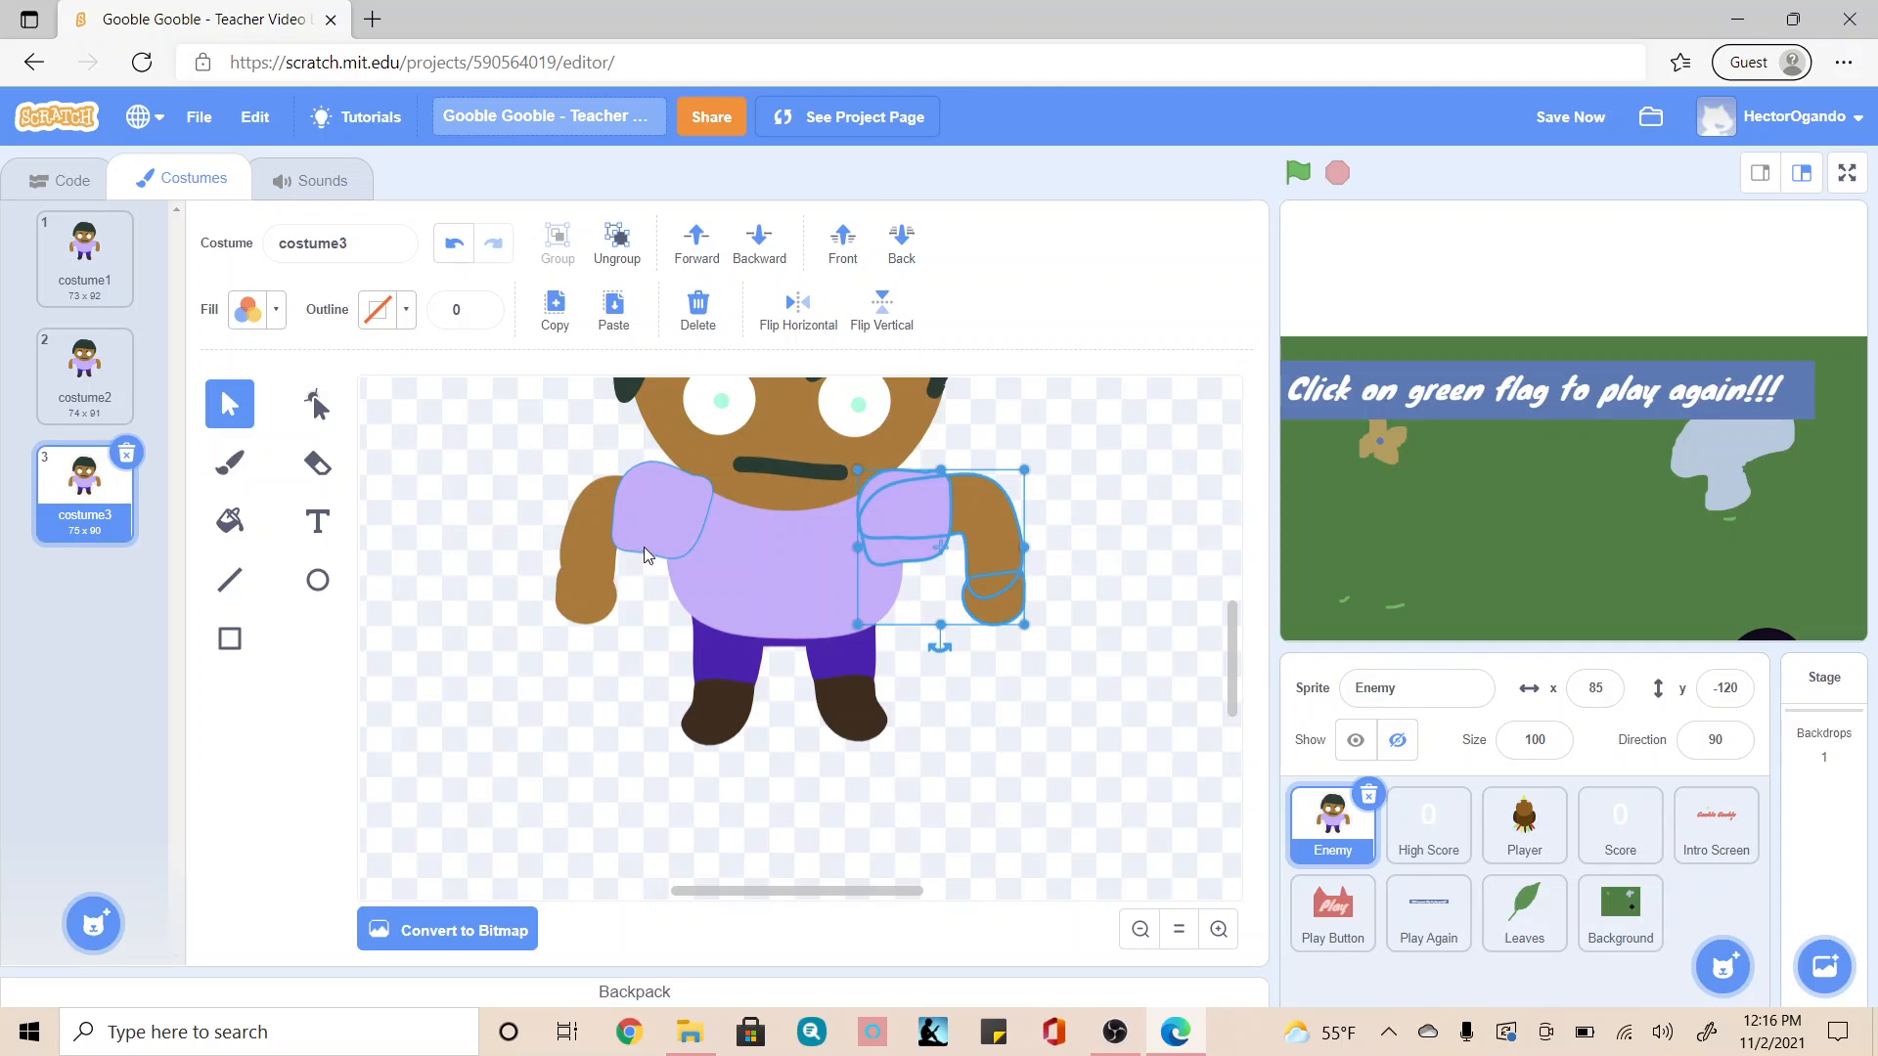
left_click(646, 533)
left_click(533, 514)
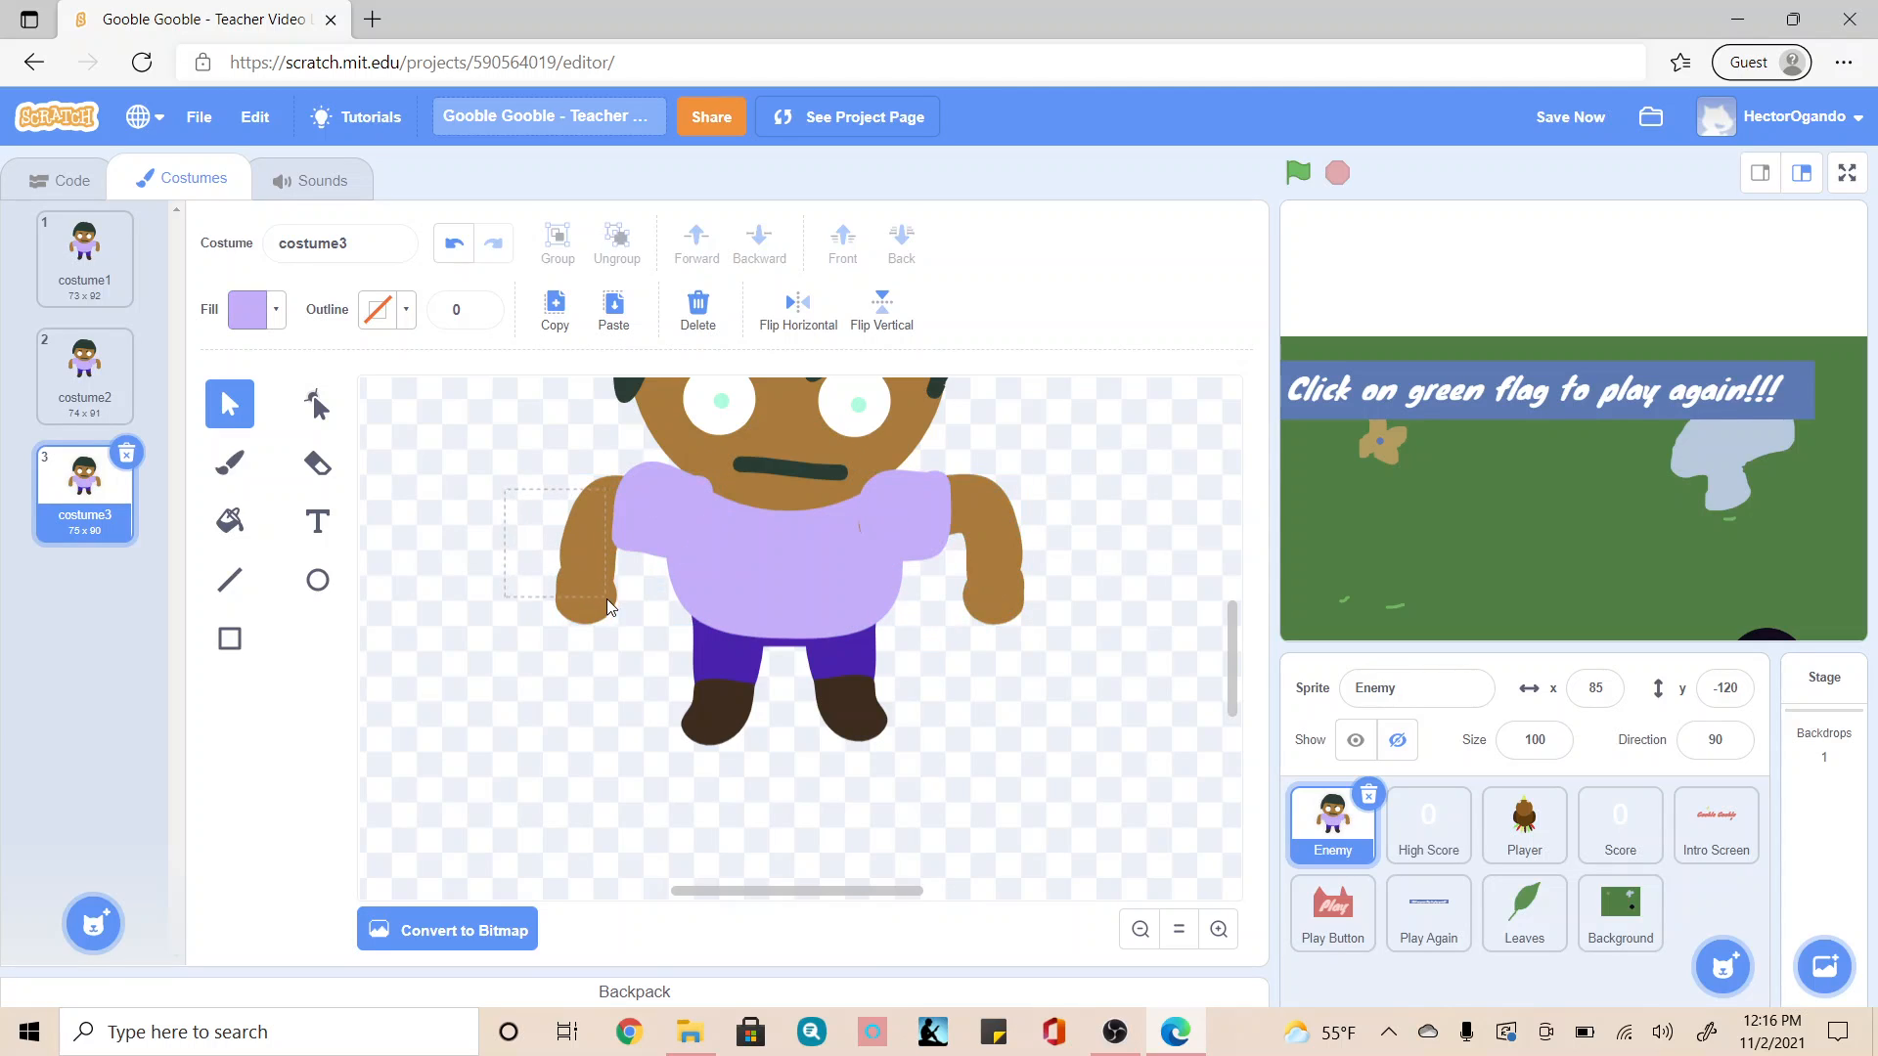
left_click_drag(607, 598, 650, 651)
Step: Duplicate costume3 and rotate both arms with their sleeves slightly further inward in the copy
right_click(73, 520)
left_click(98, 539)
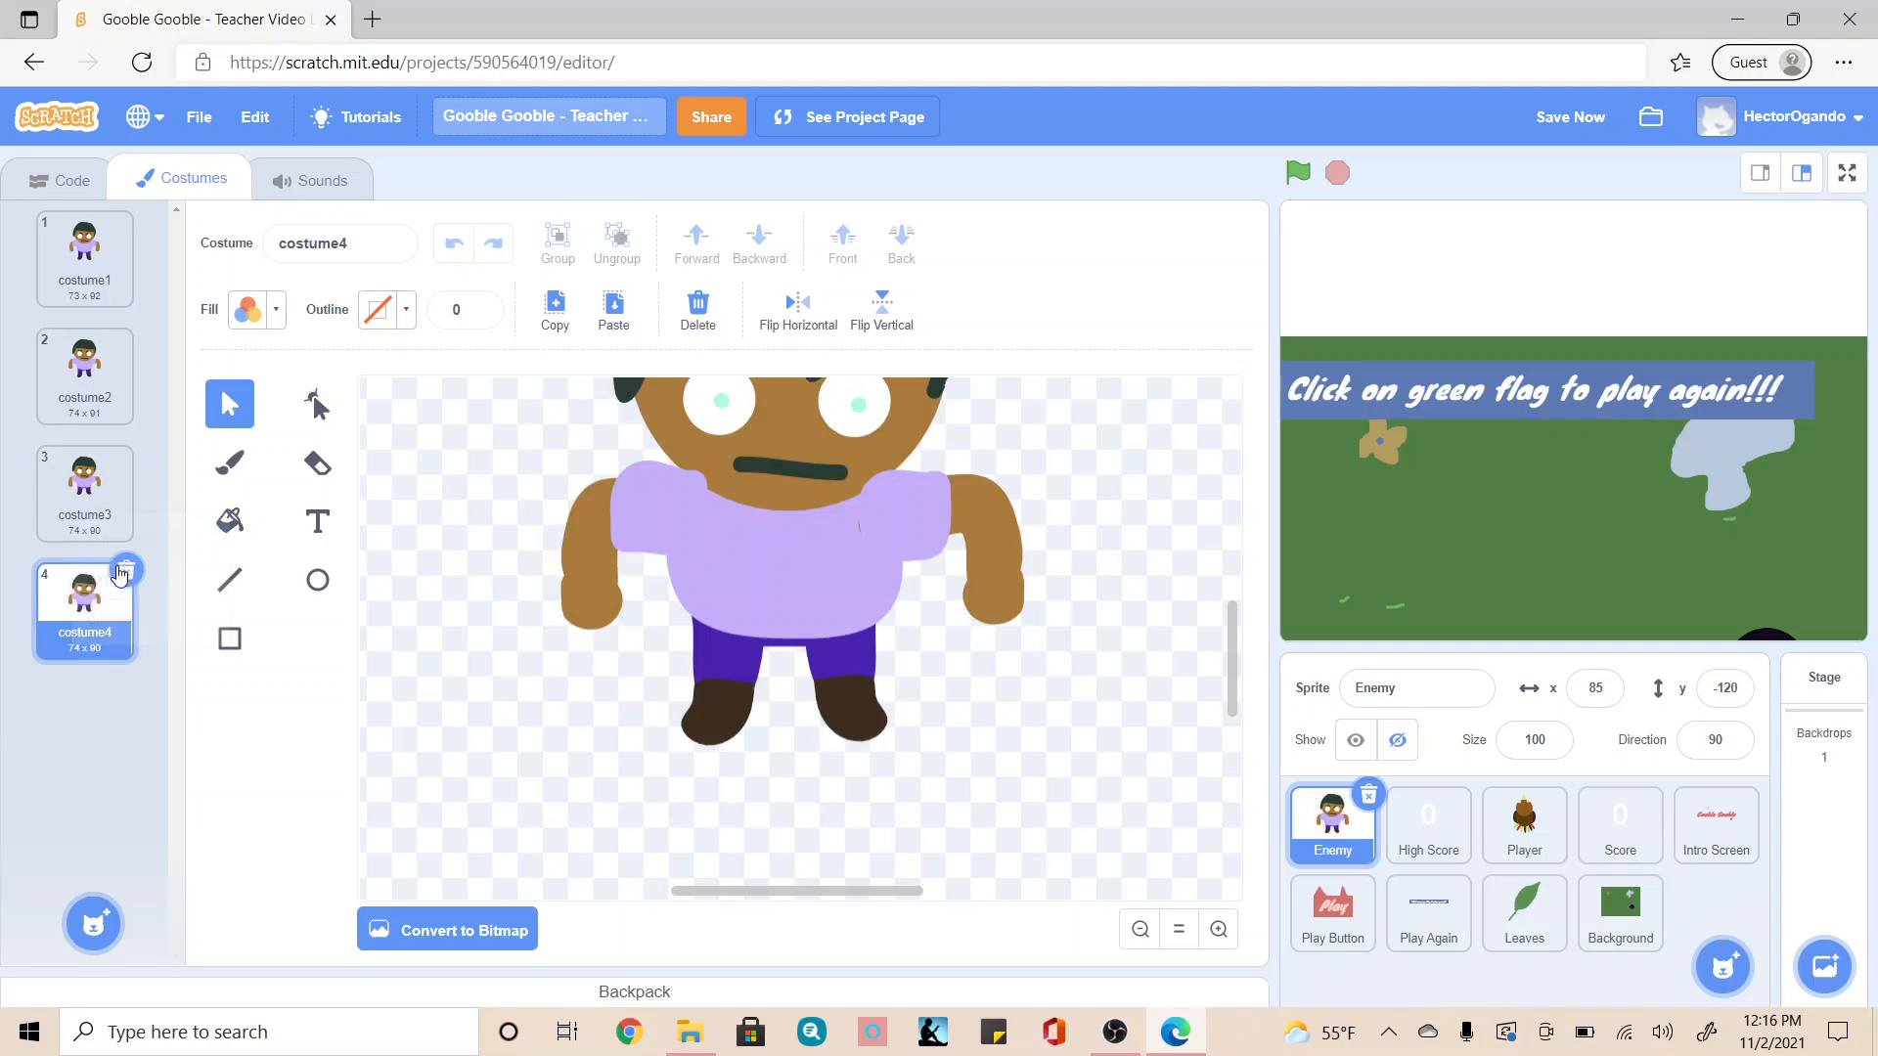
left_click_drag(518, 478, 655, 650)
left_click(1078, 646)
left_click(1005, 559)
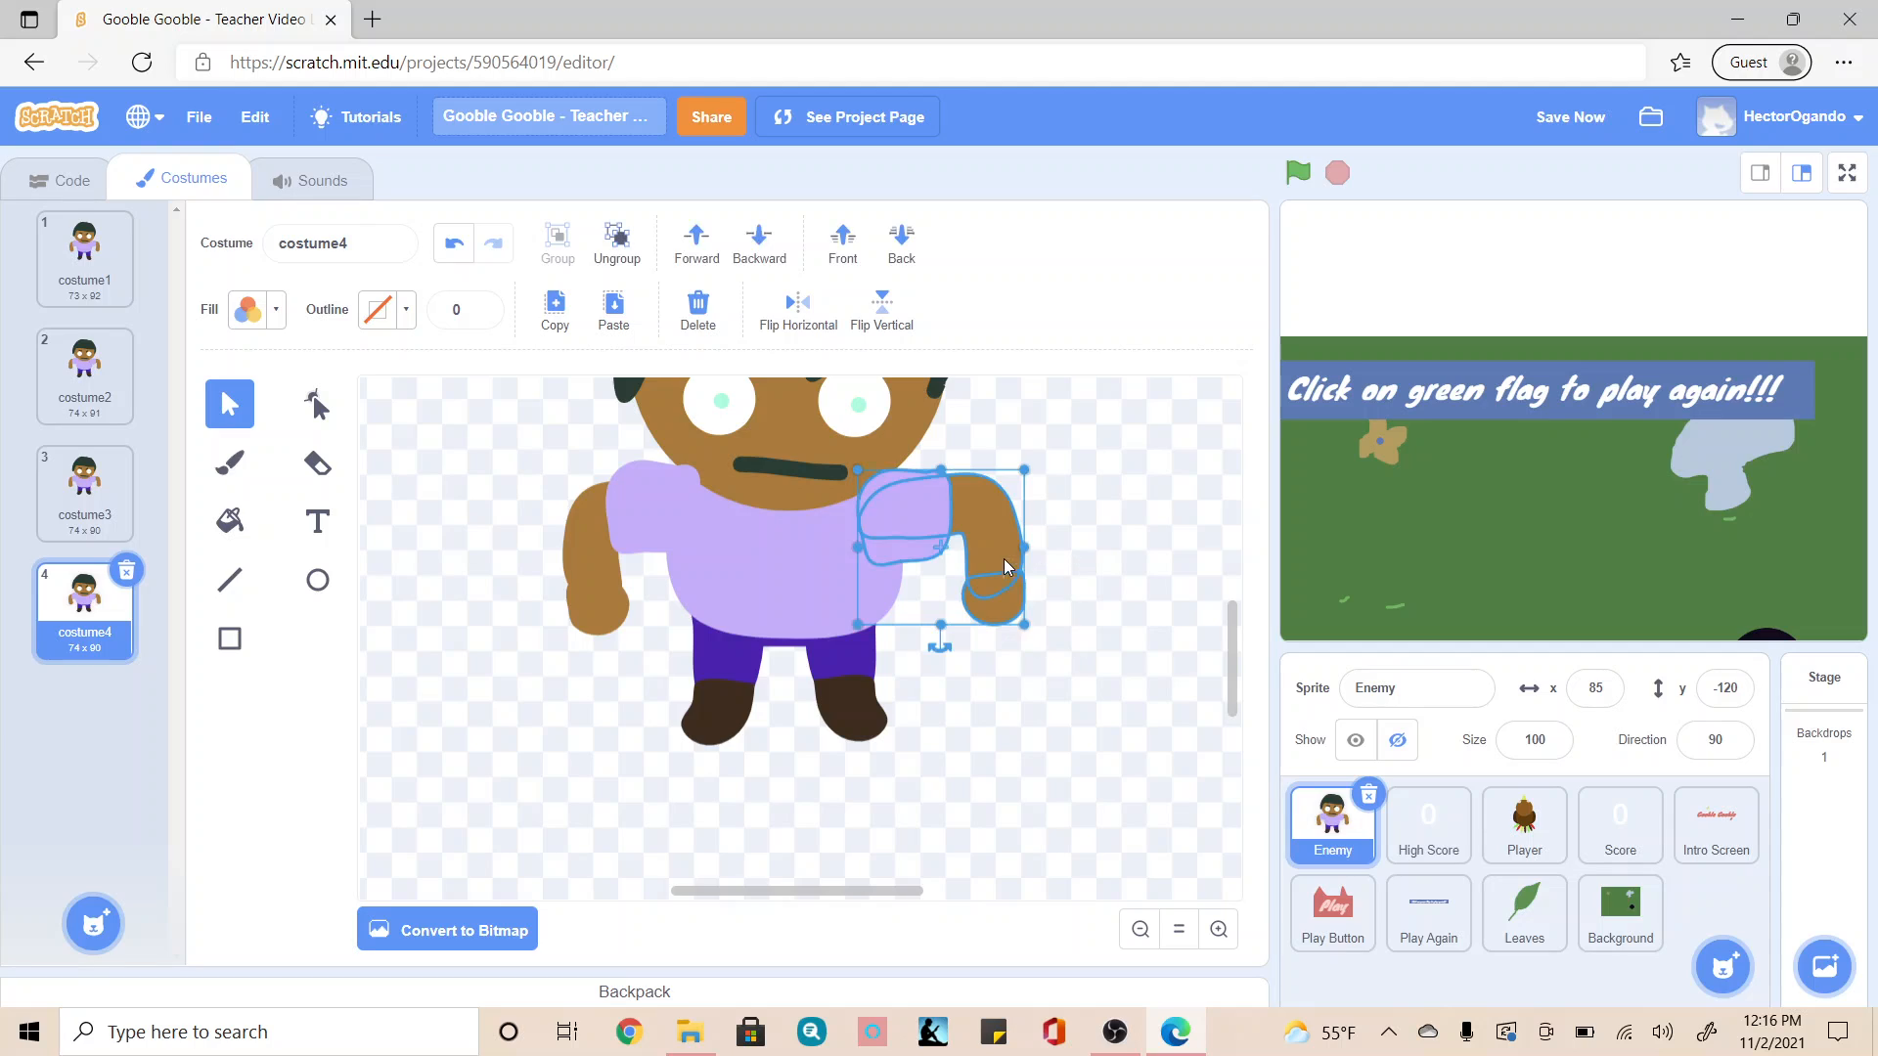
left_click_drag(941, 643, 926, 660)
Step: Lower the right-side leg slightly and raise the left-side leg a little in costume4
left_click(857, 736)
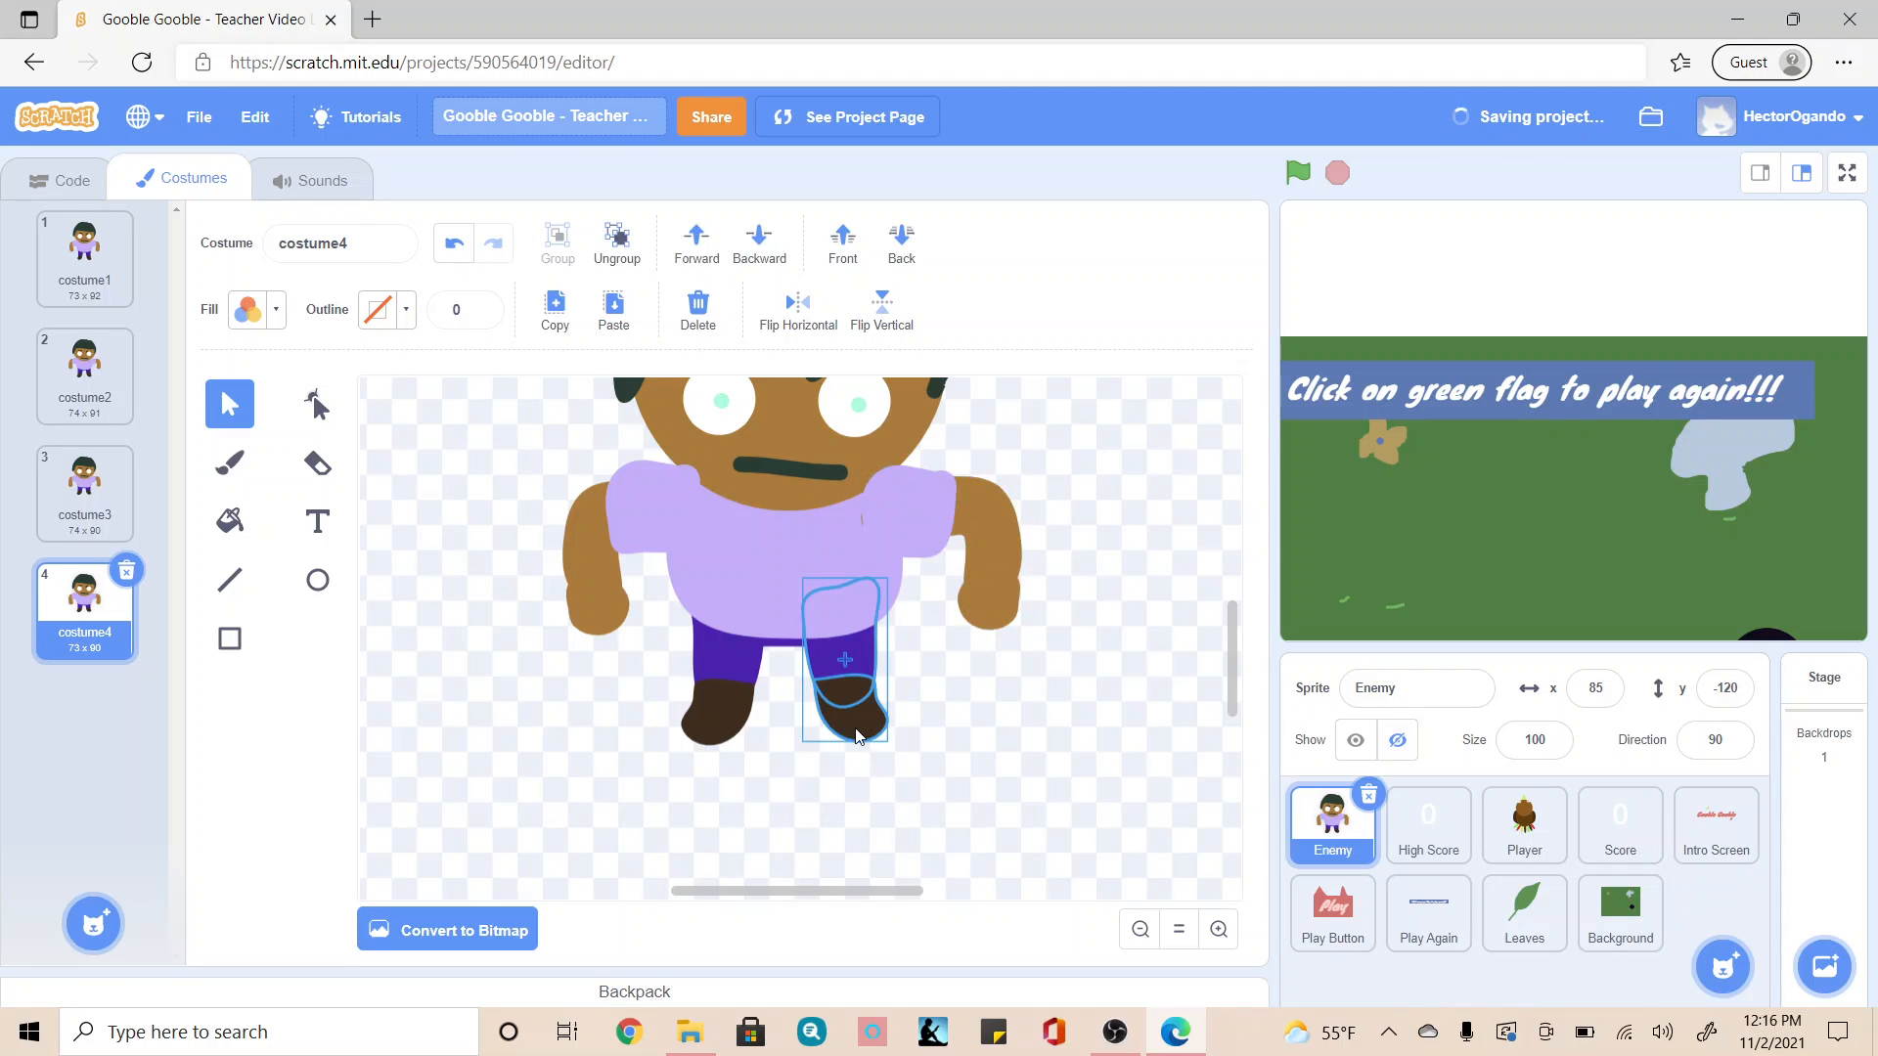
left_click_drag(857, 736, 858, 747)
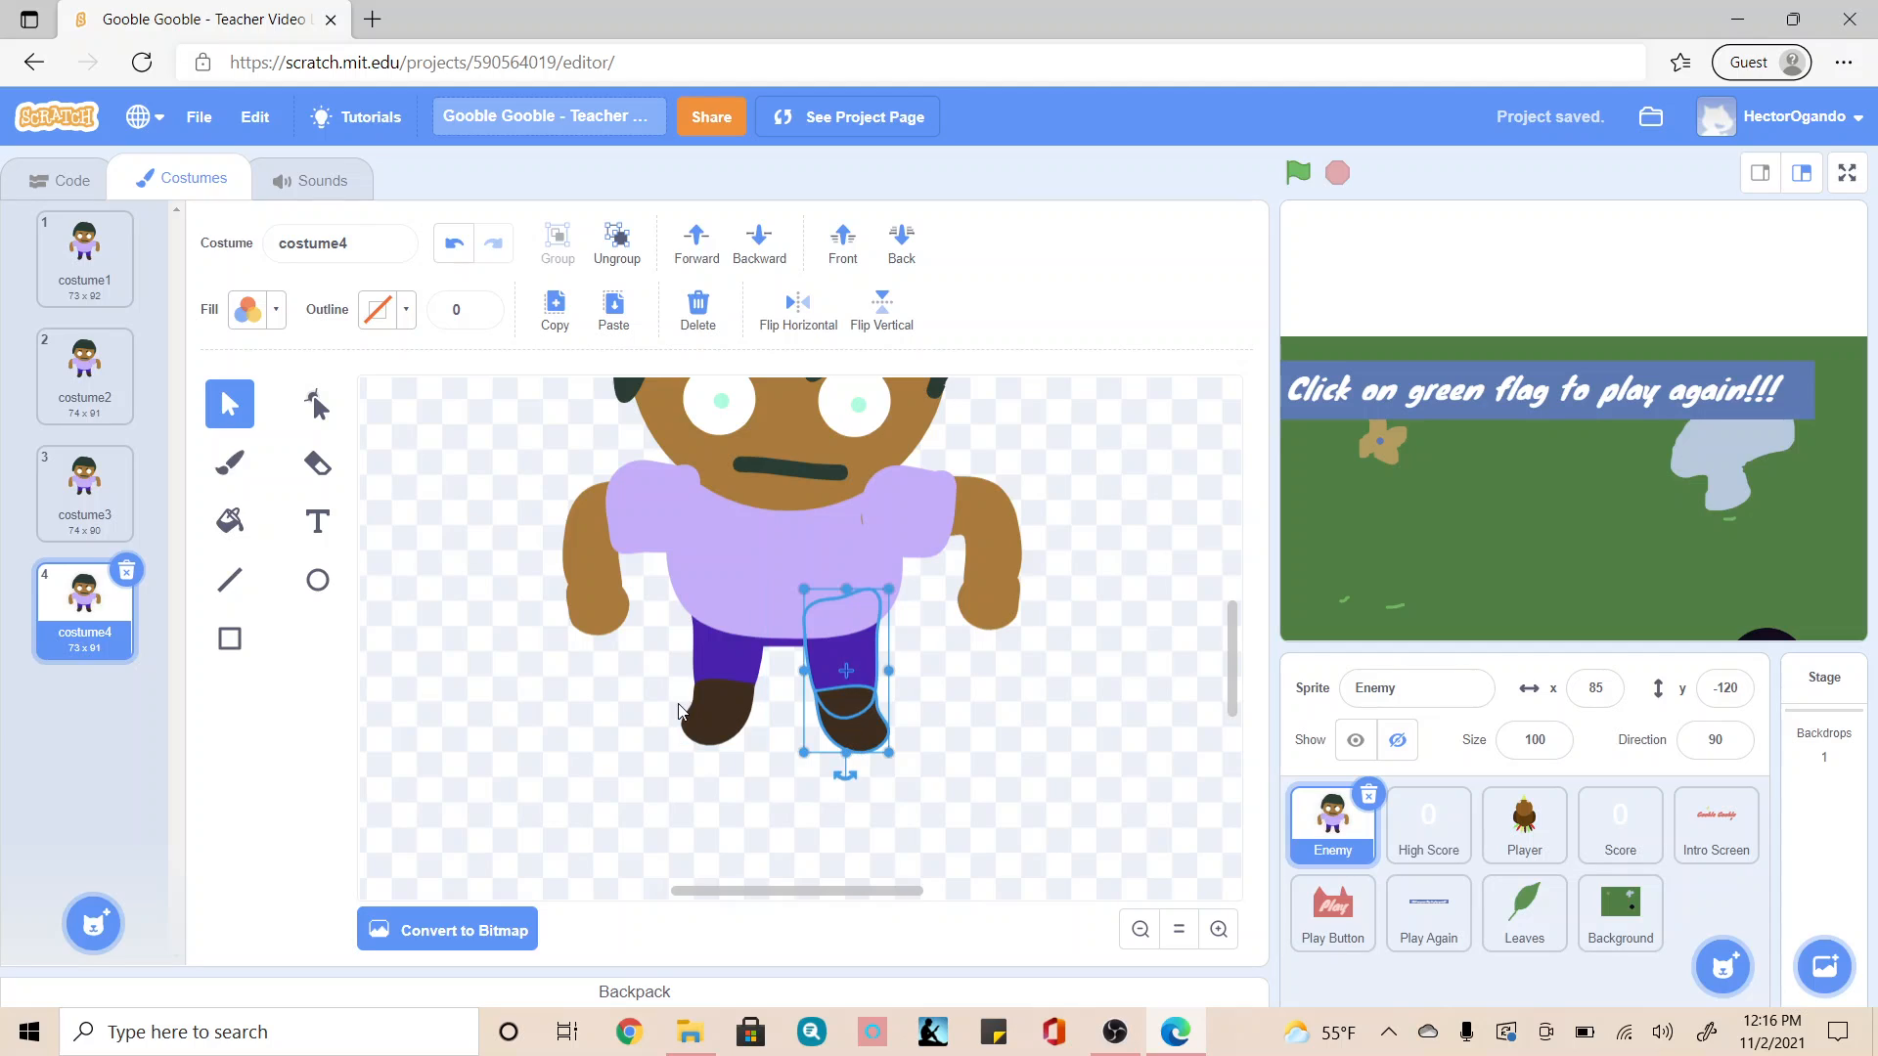
left_click_drag(702, 712, 702, 697)
Step: Duplicate costume4 and rotate both arms with their sleeves inward in the copy, the right-side arm more strongly
right_click(87, 626)
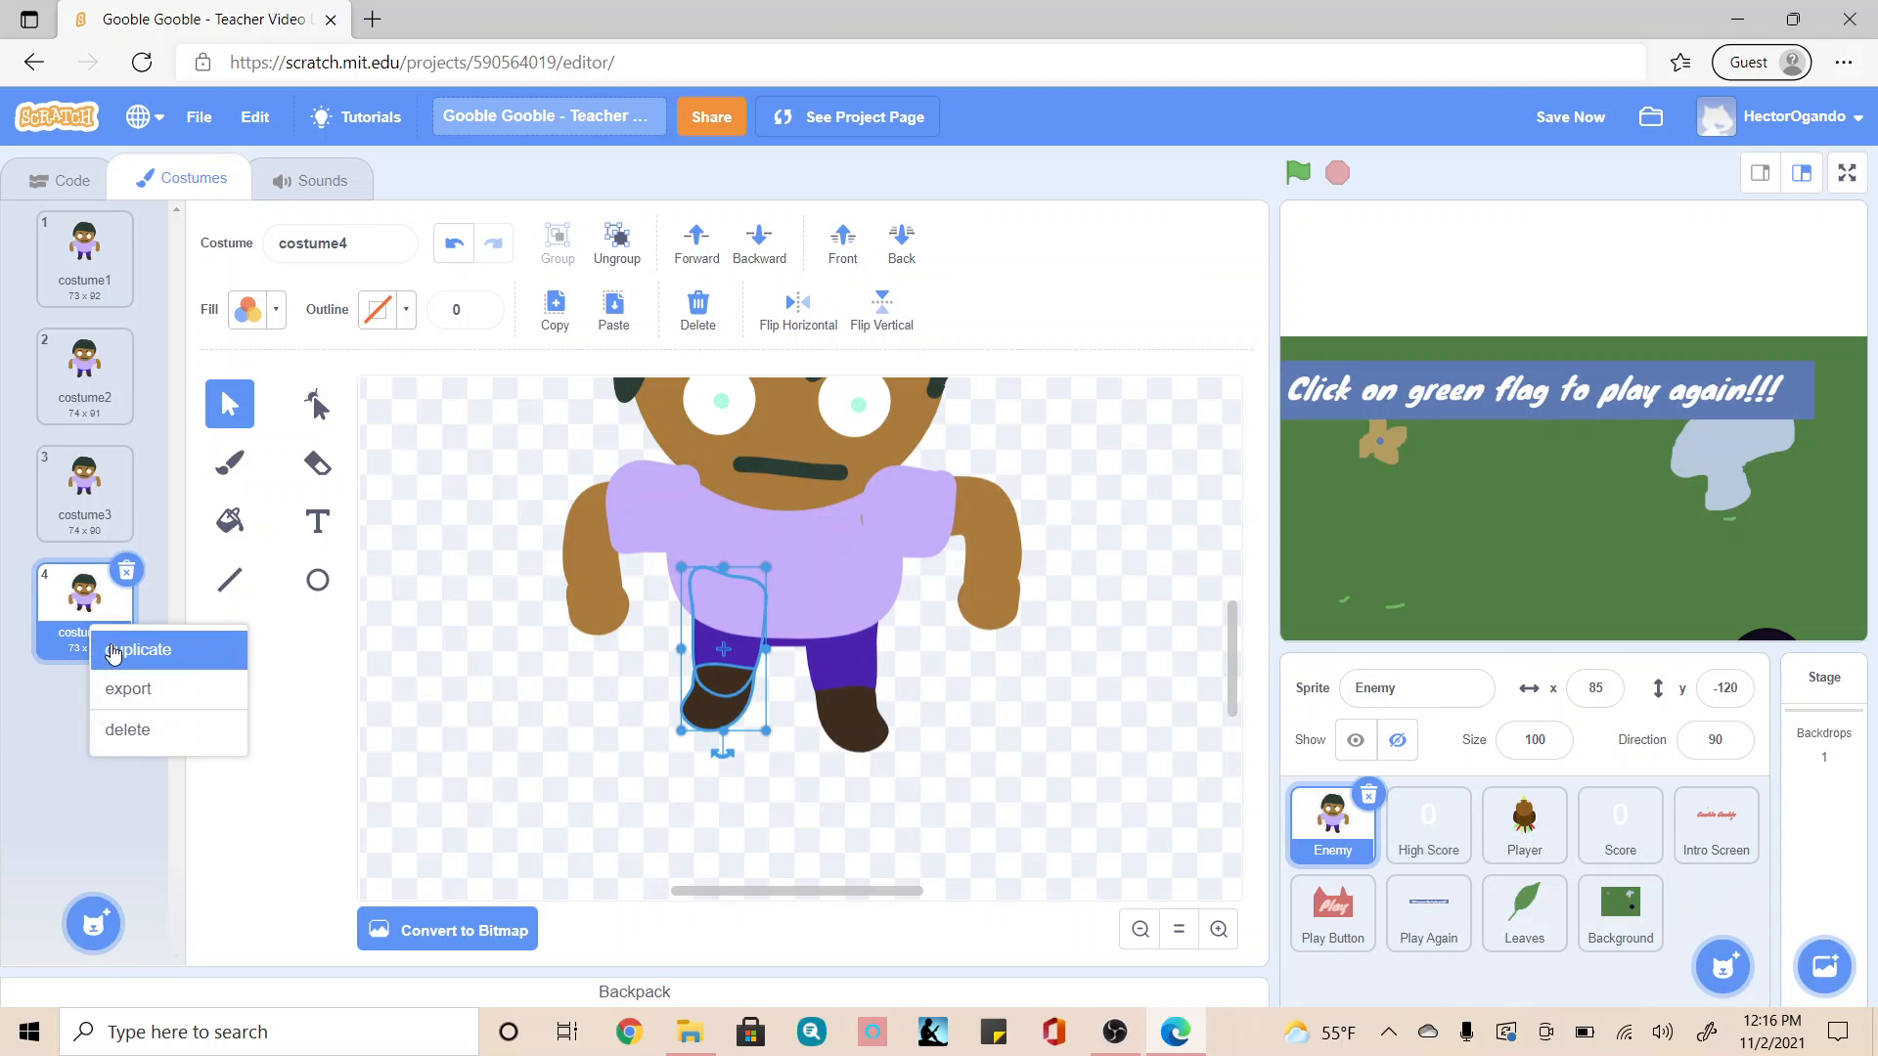
left_click(112, 651)
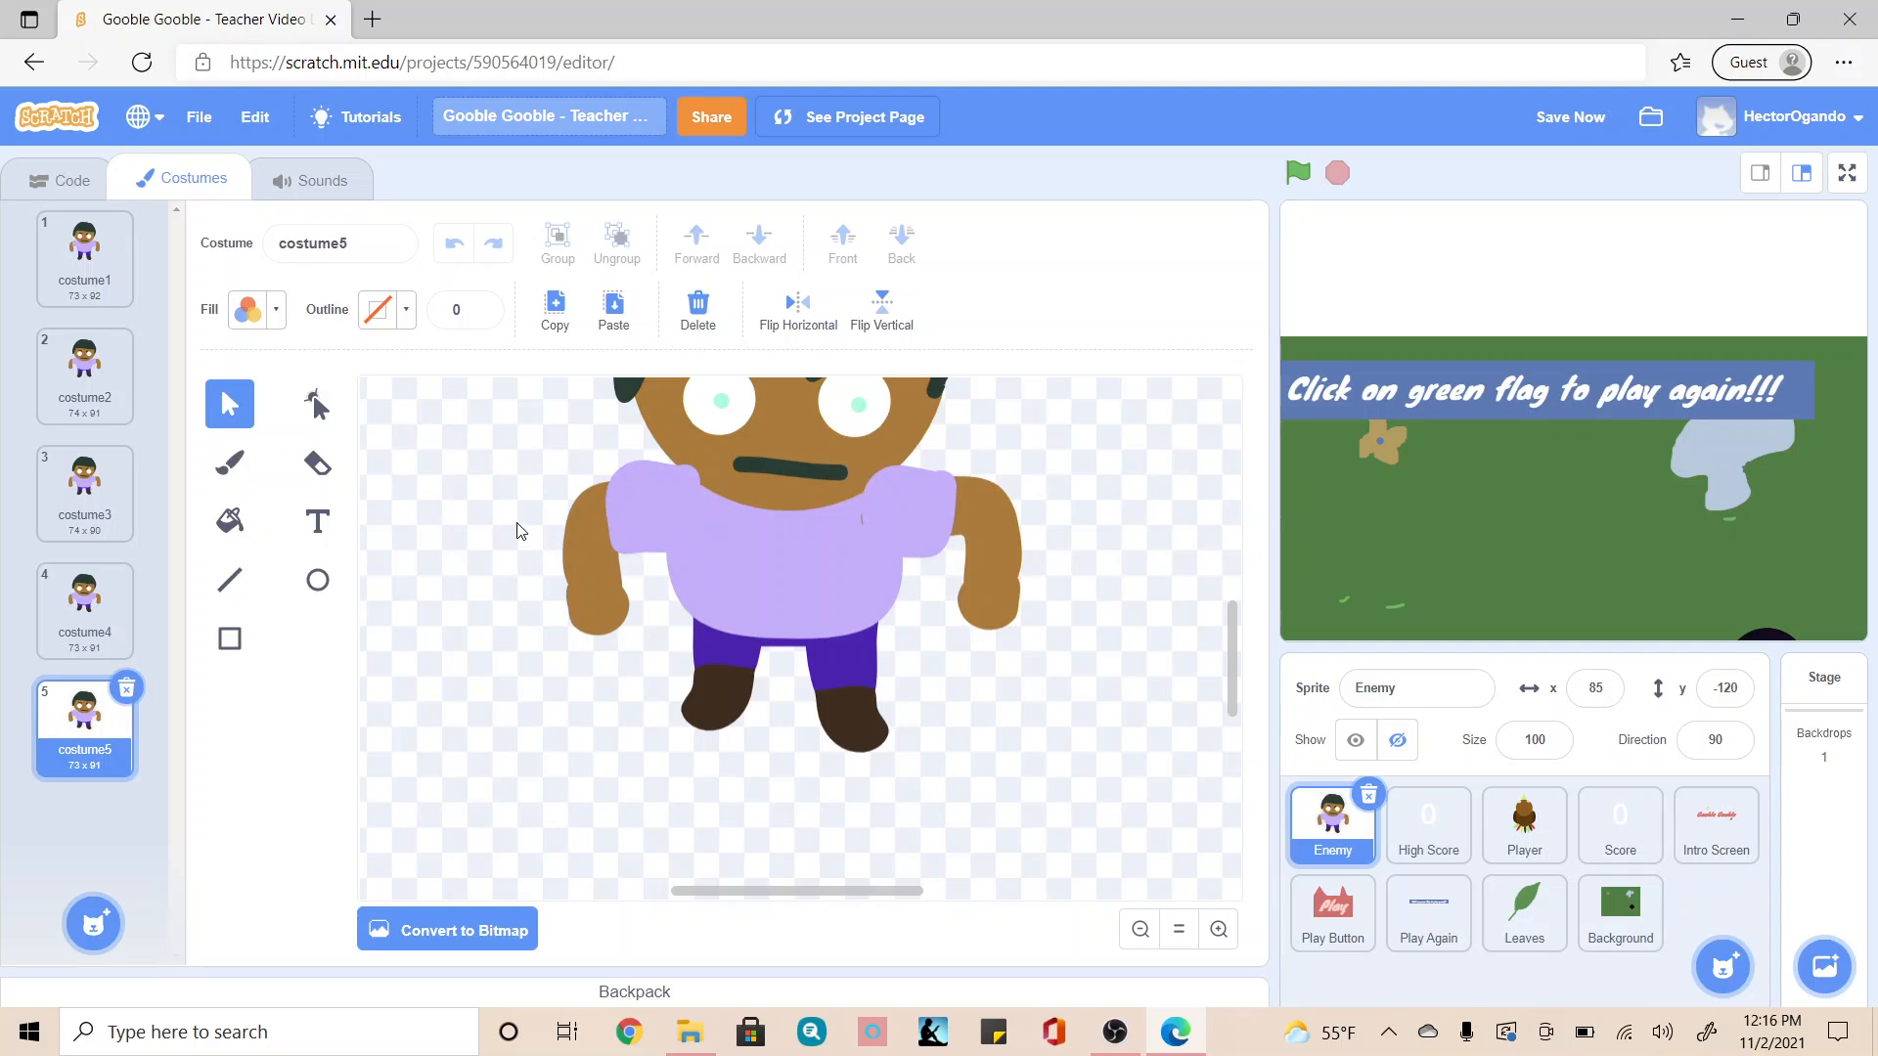
left_click_drag(516, 523, 652, 658)
left_click_drag(1042, 662, 988, 587)
left_click_drag(952, 518, 954, 521)
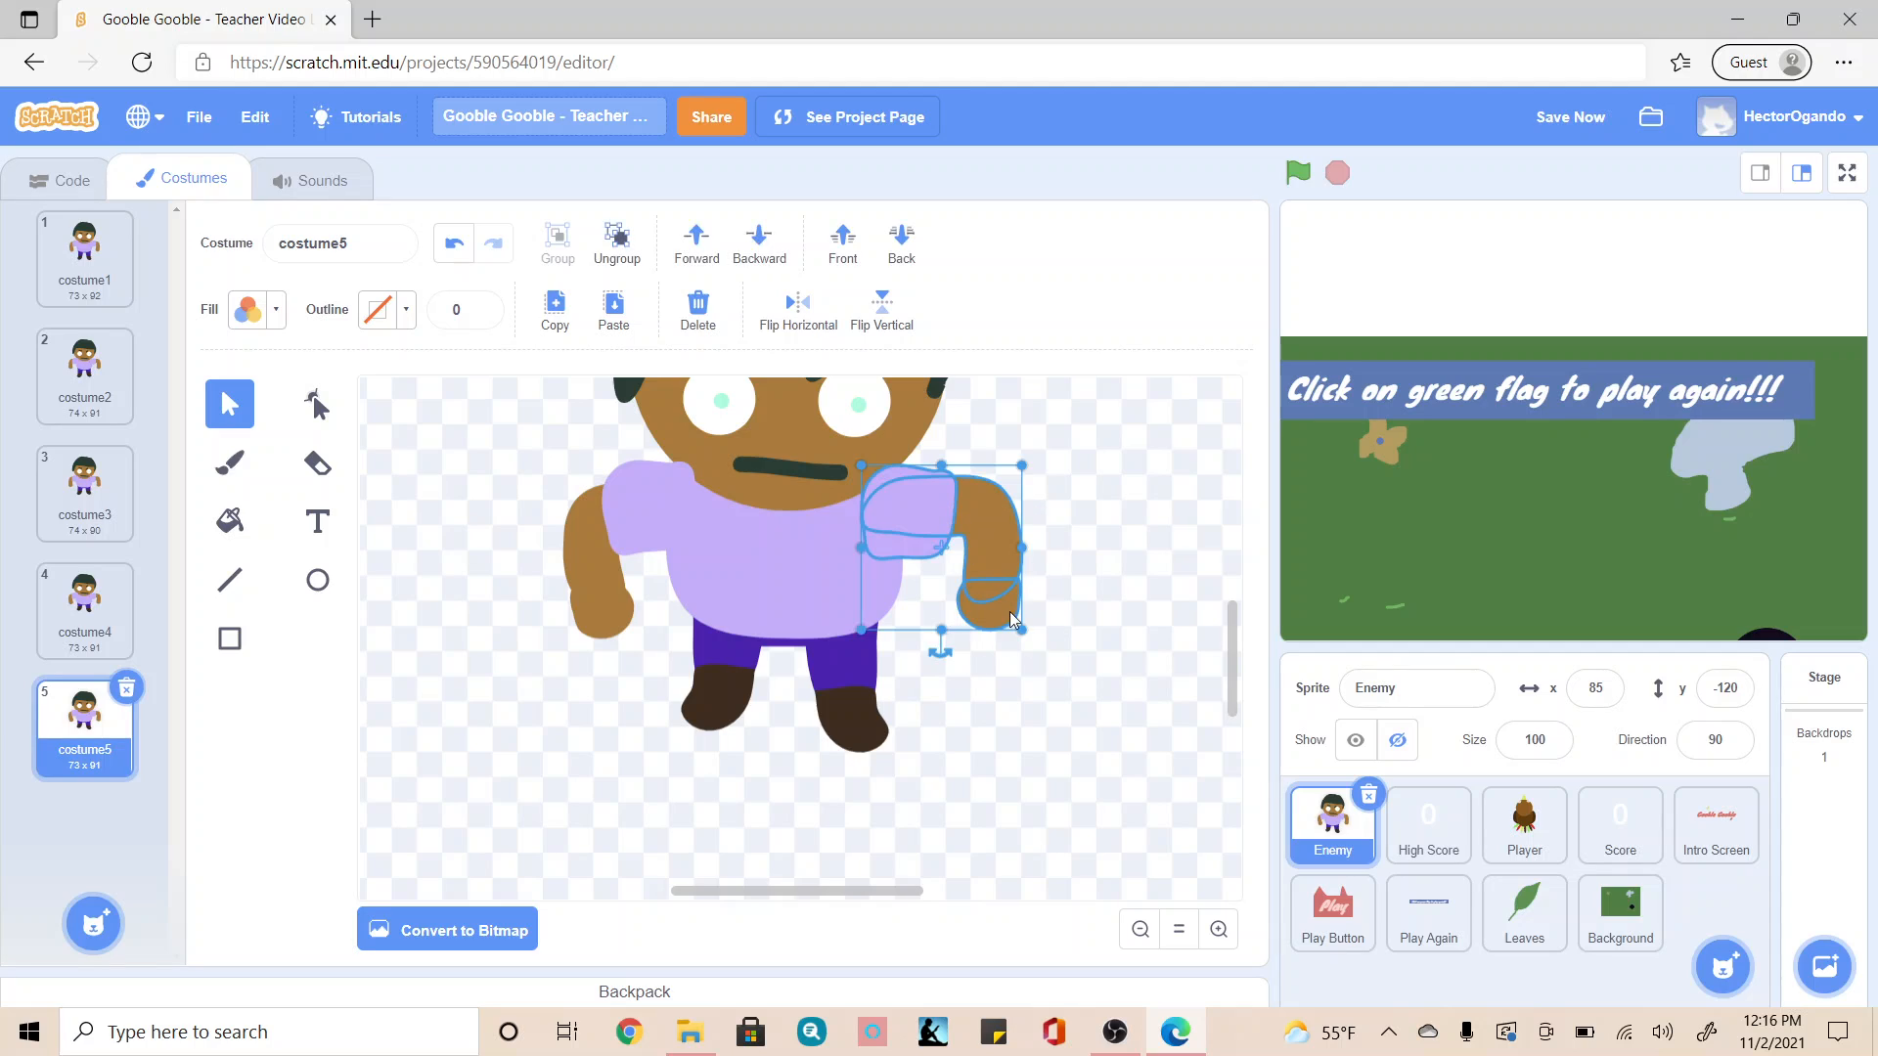
left_click_drag(945, 664, 729, 694)
Step: Raise the left-side leg and lower the right-side leg a little further in costume5
left_click(731, 701)
left_click(1069, 735)
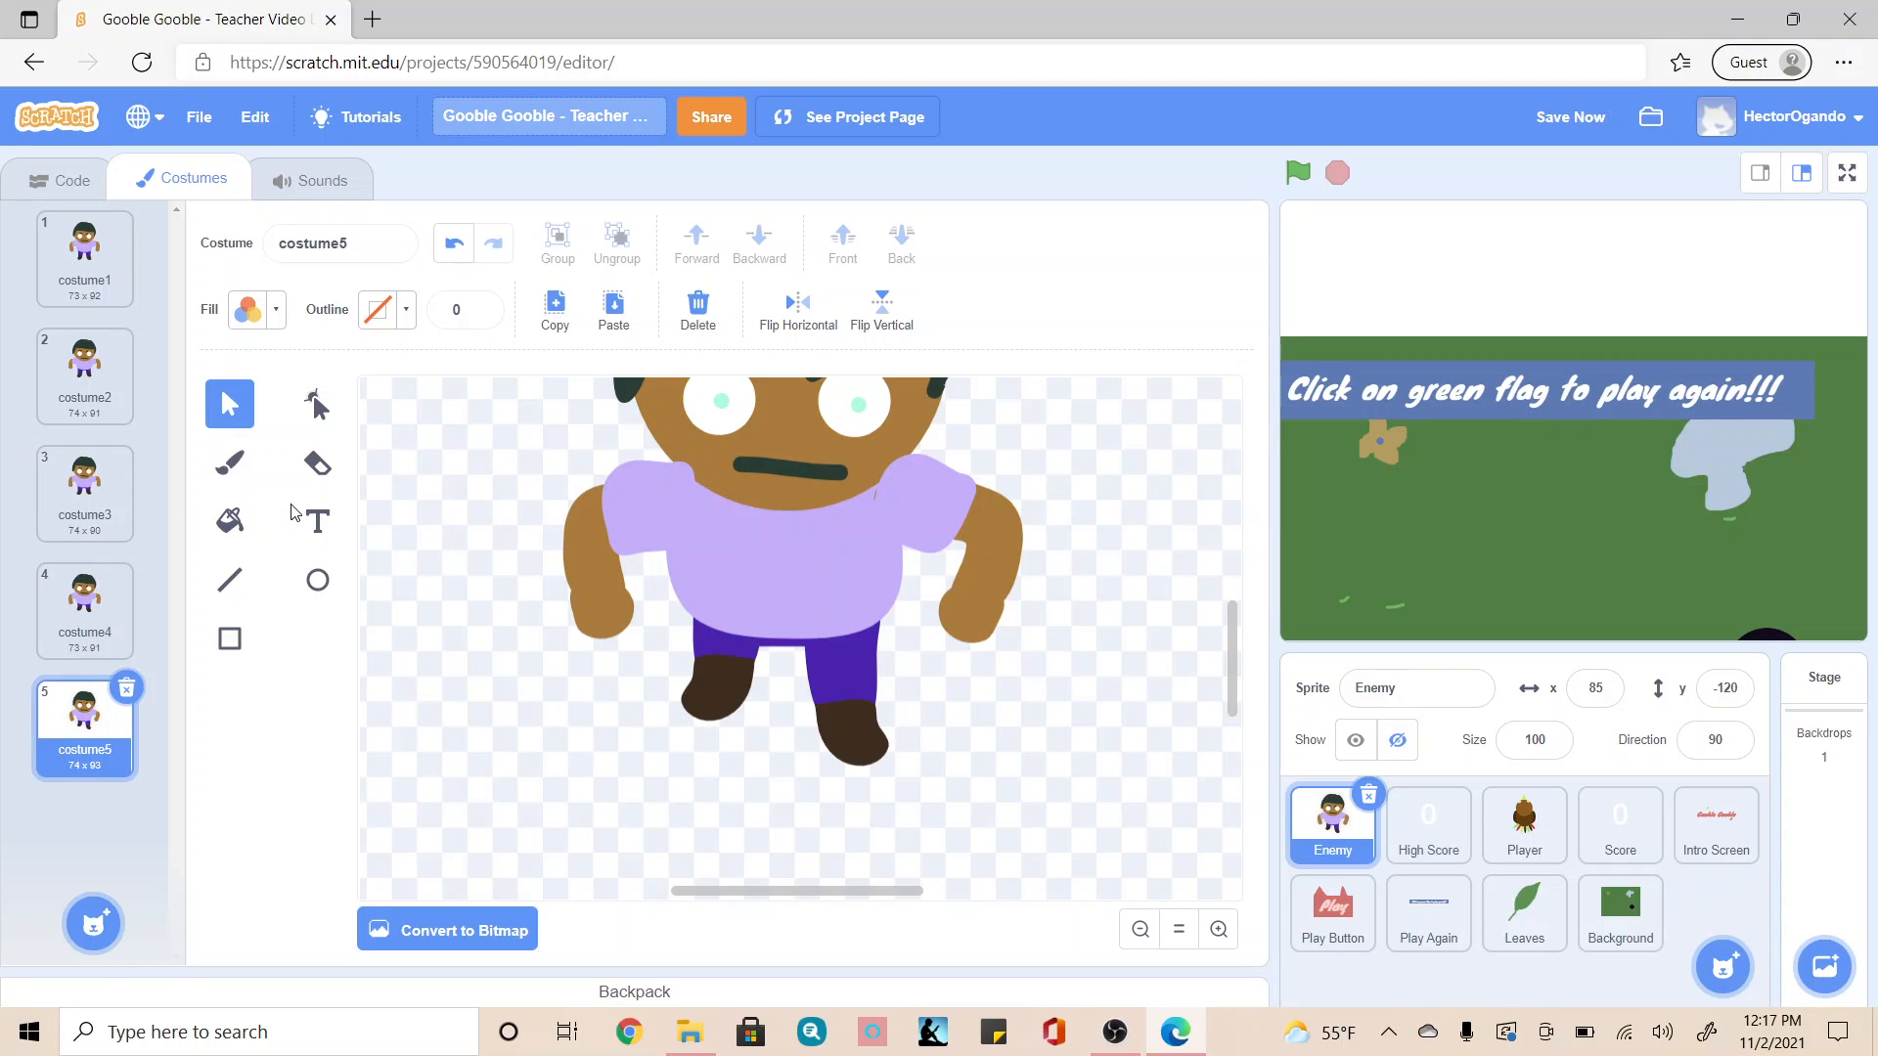
scroll(548, 592, "up", 3)
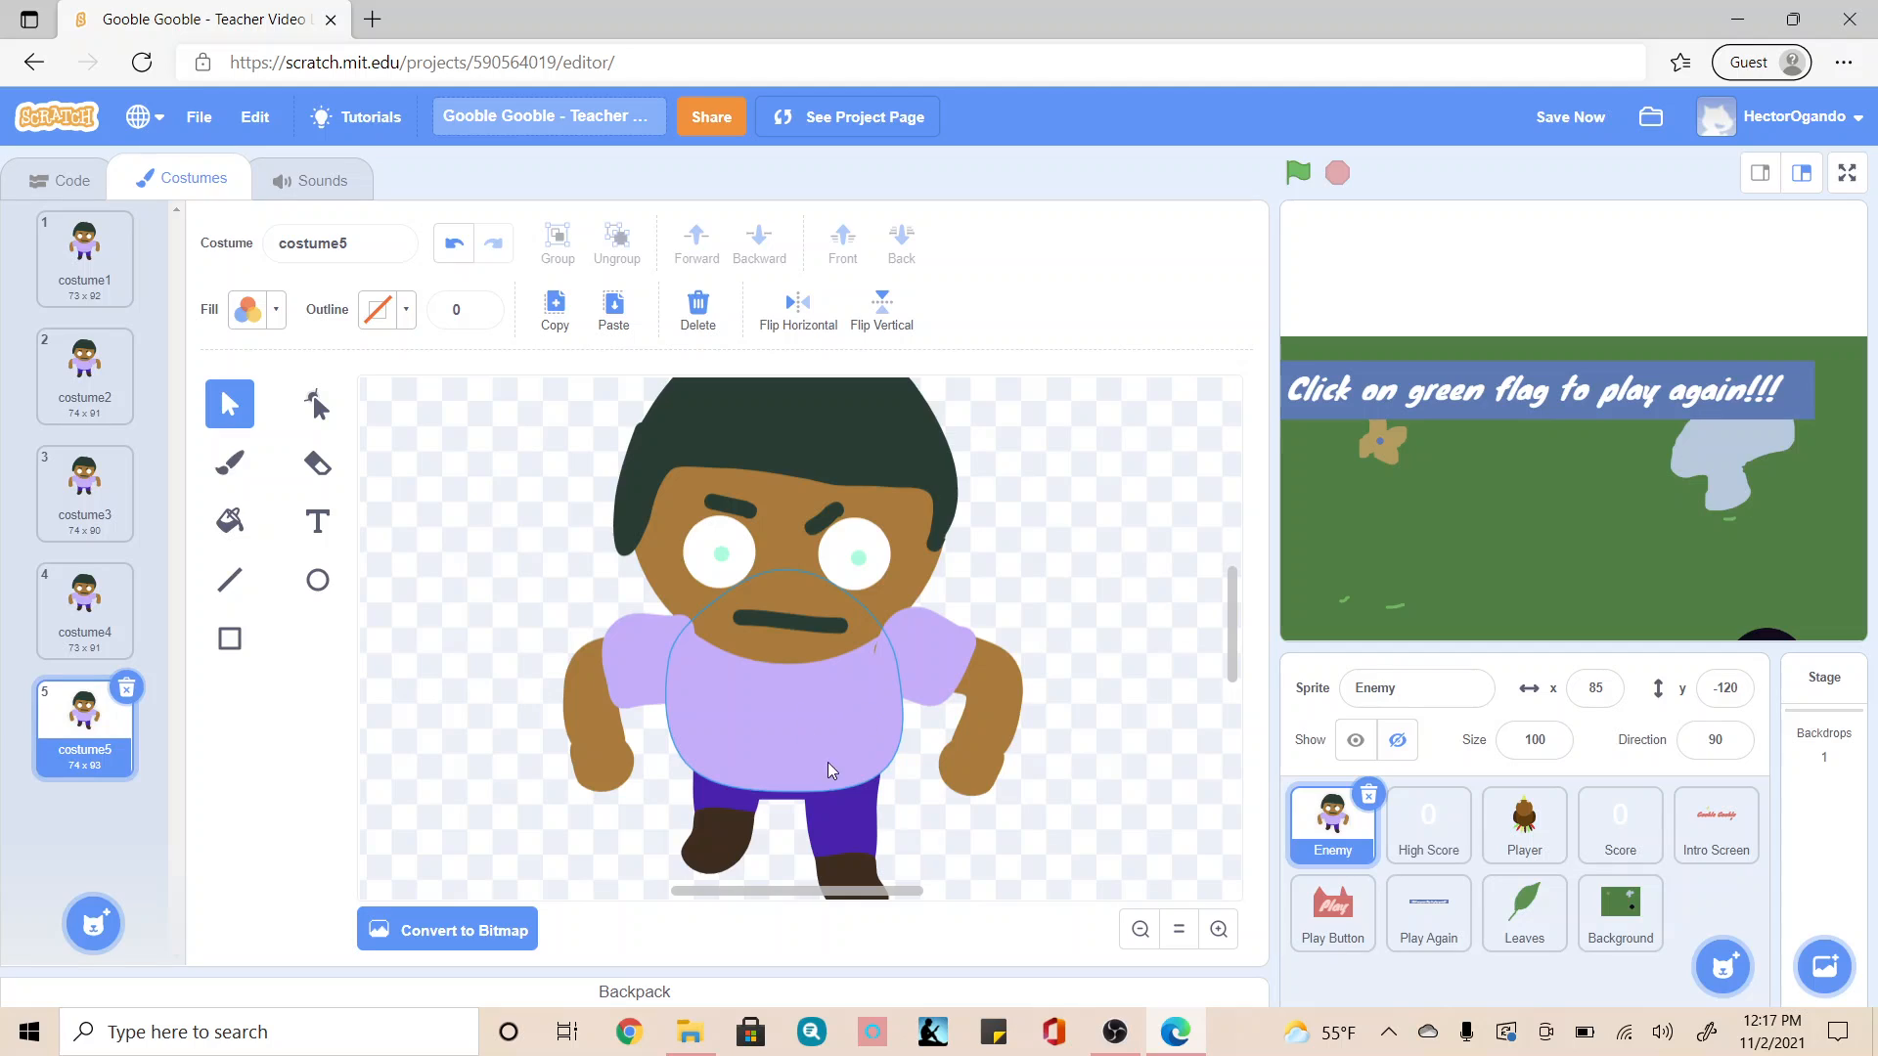
Step: Shift the shirt's torso shape slightly up in costume2 and slightly down in costume3
left_click(97, 392)
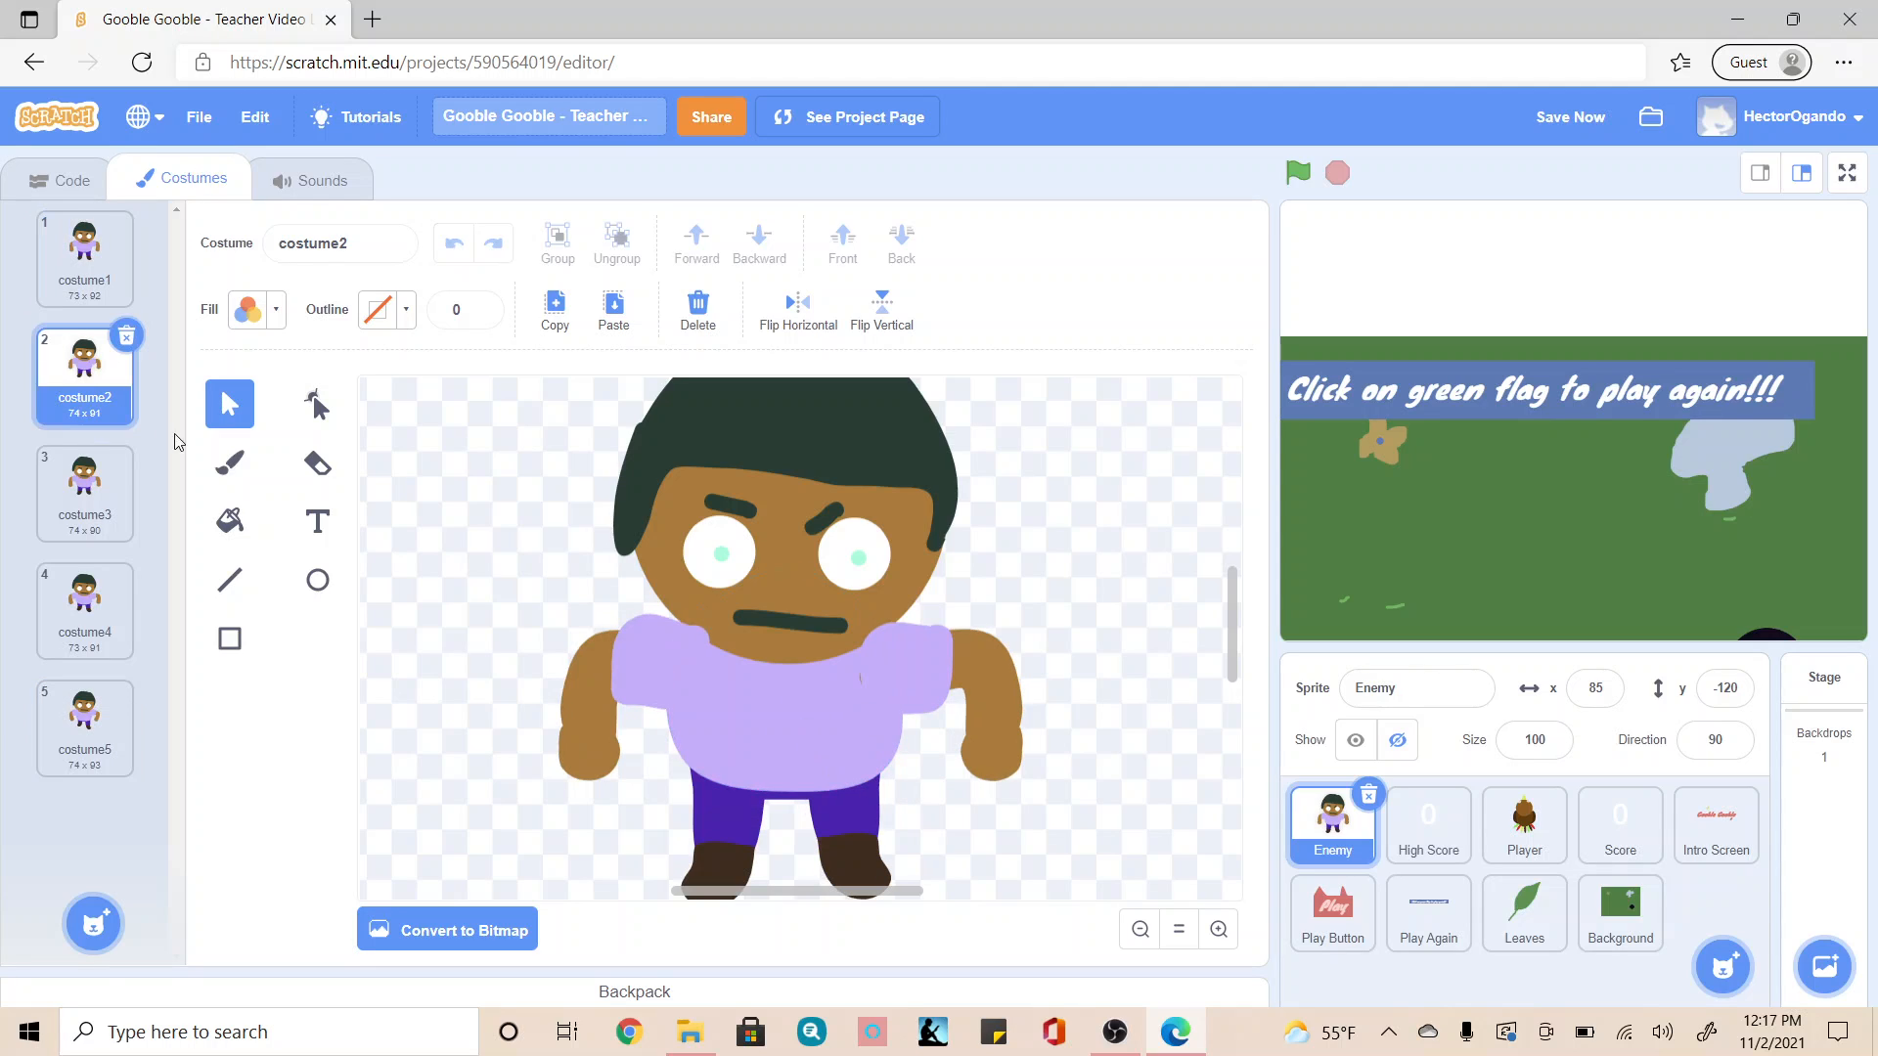
scroll(1051, 808, "down", 3)
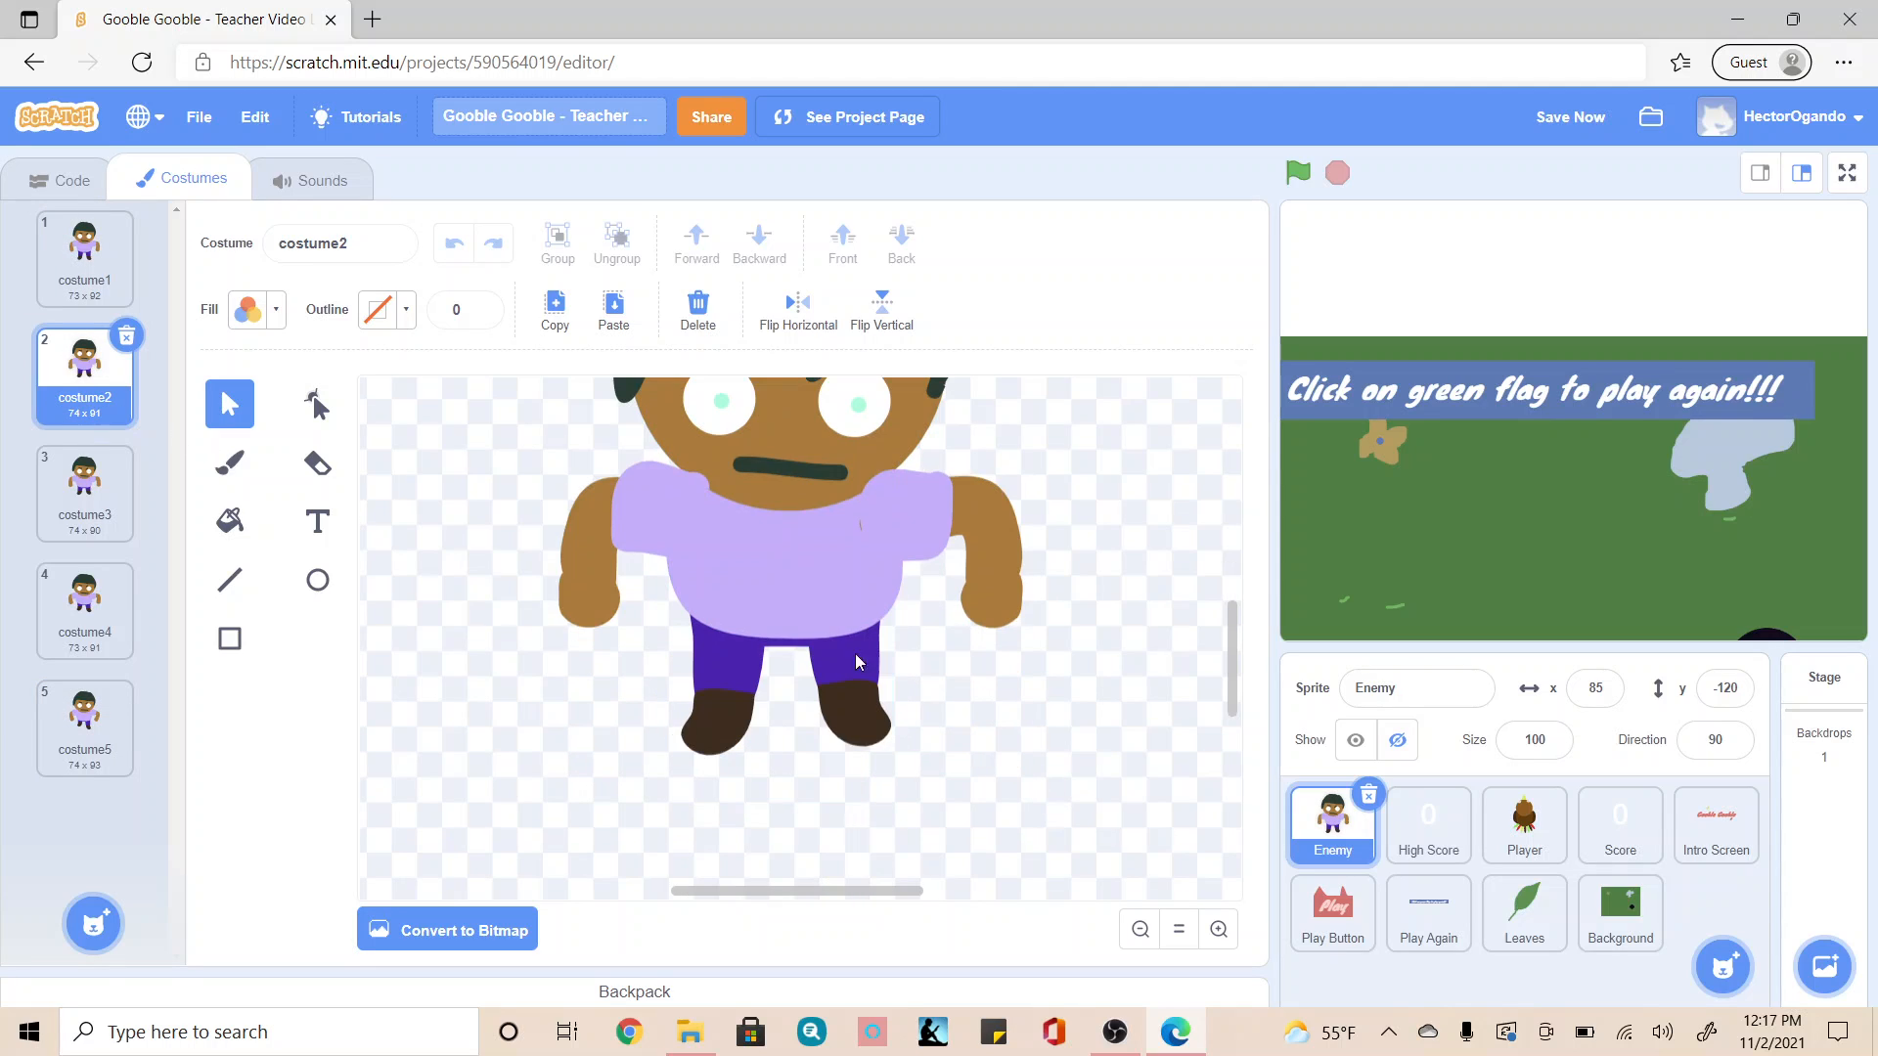
left_click(789, 614)
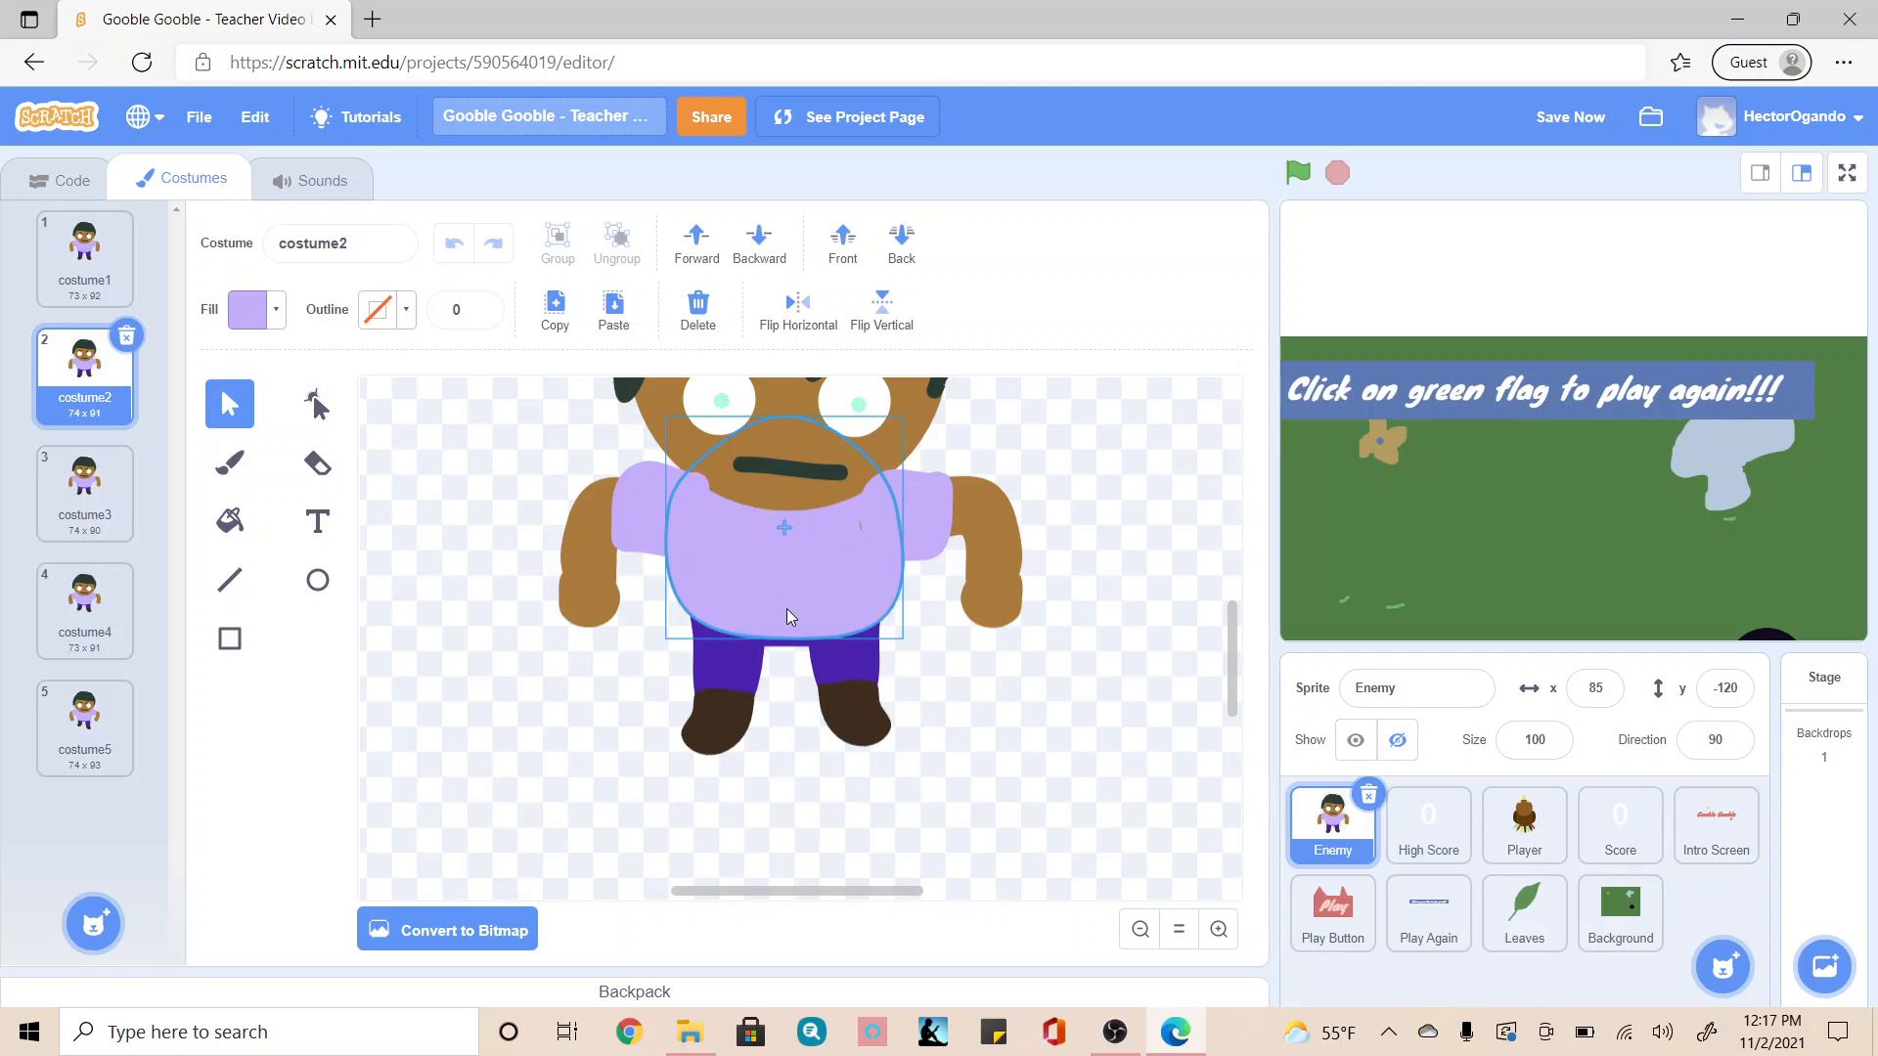
left_click_drag(787, 608, 784, 602)
left_click(80, 514)
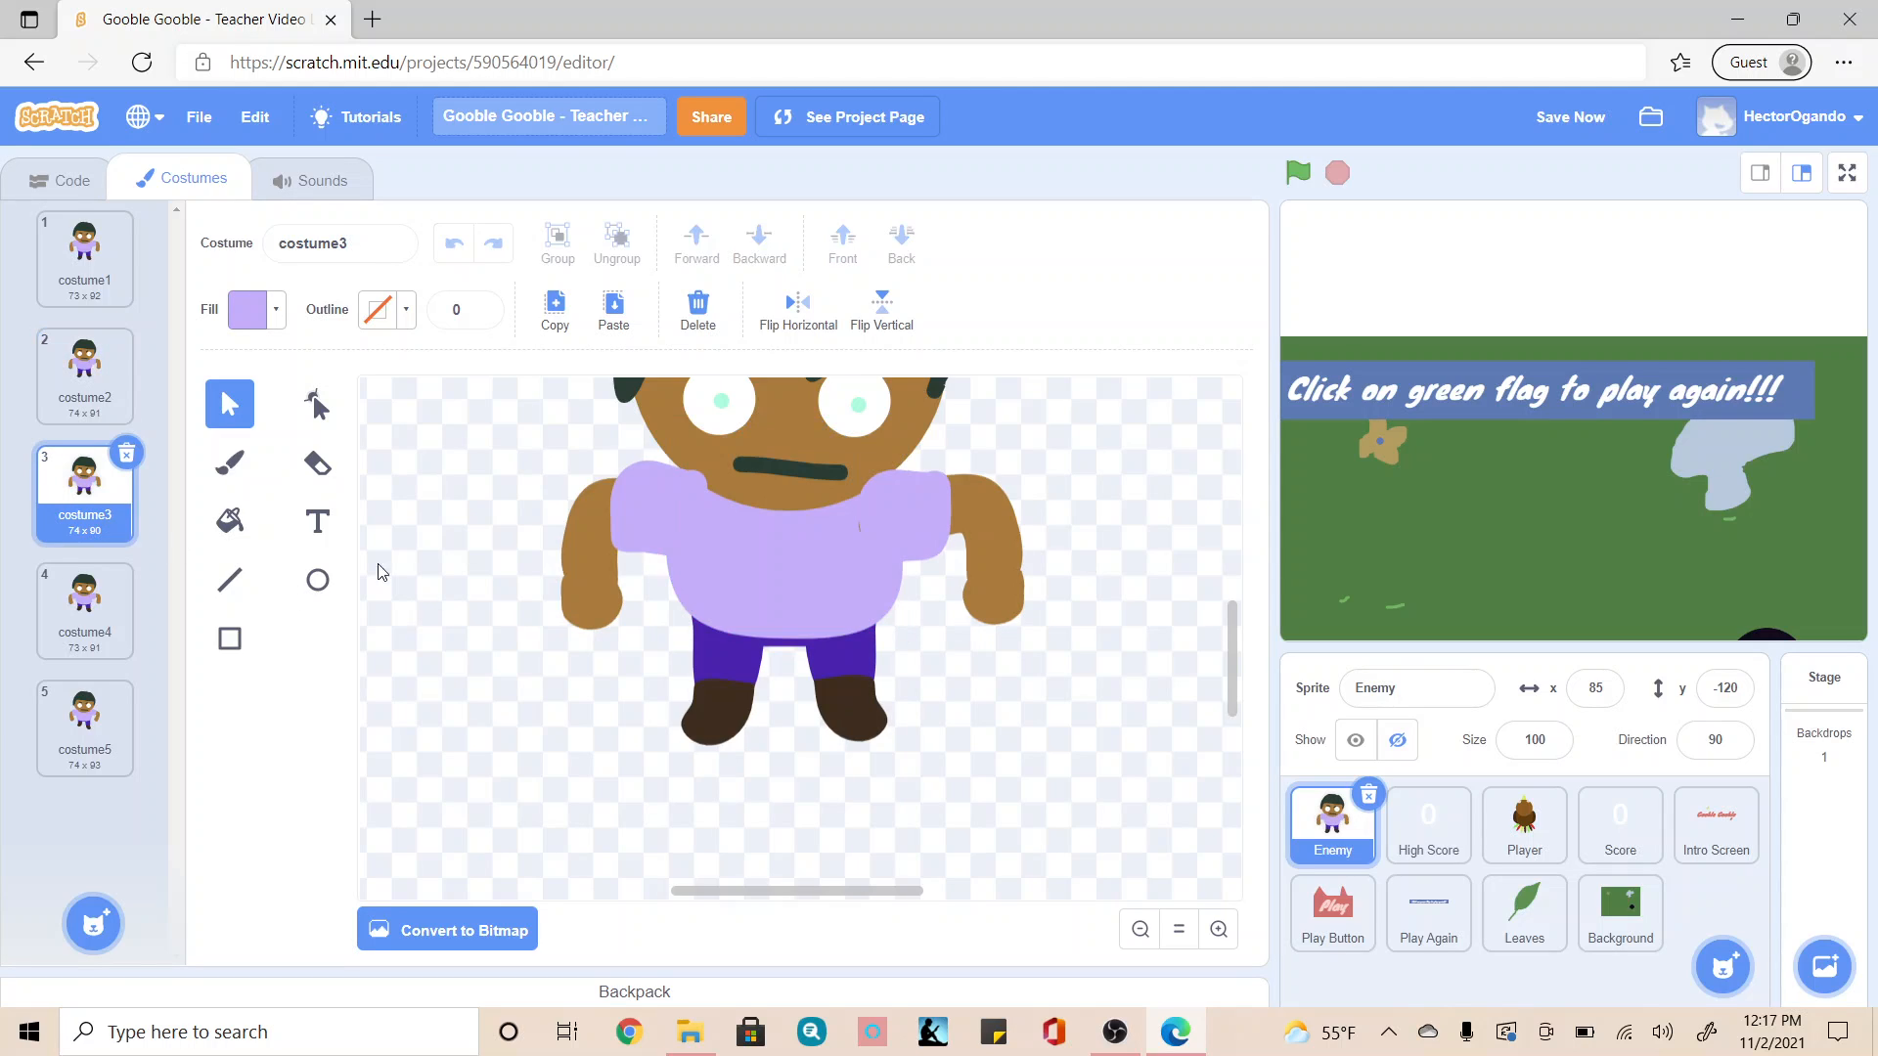
left_click(766, 589)
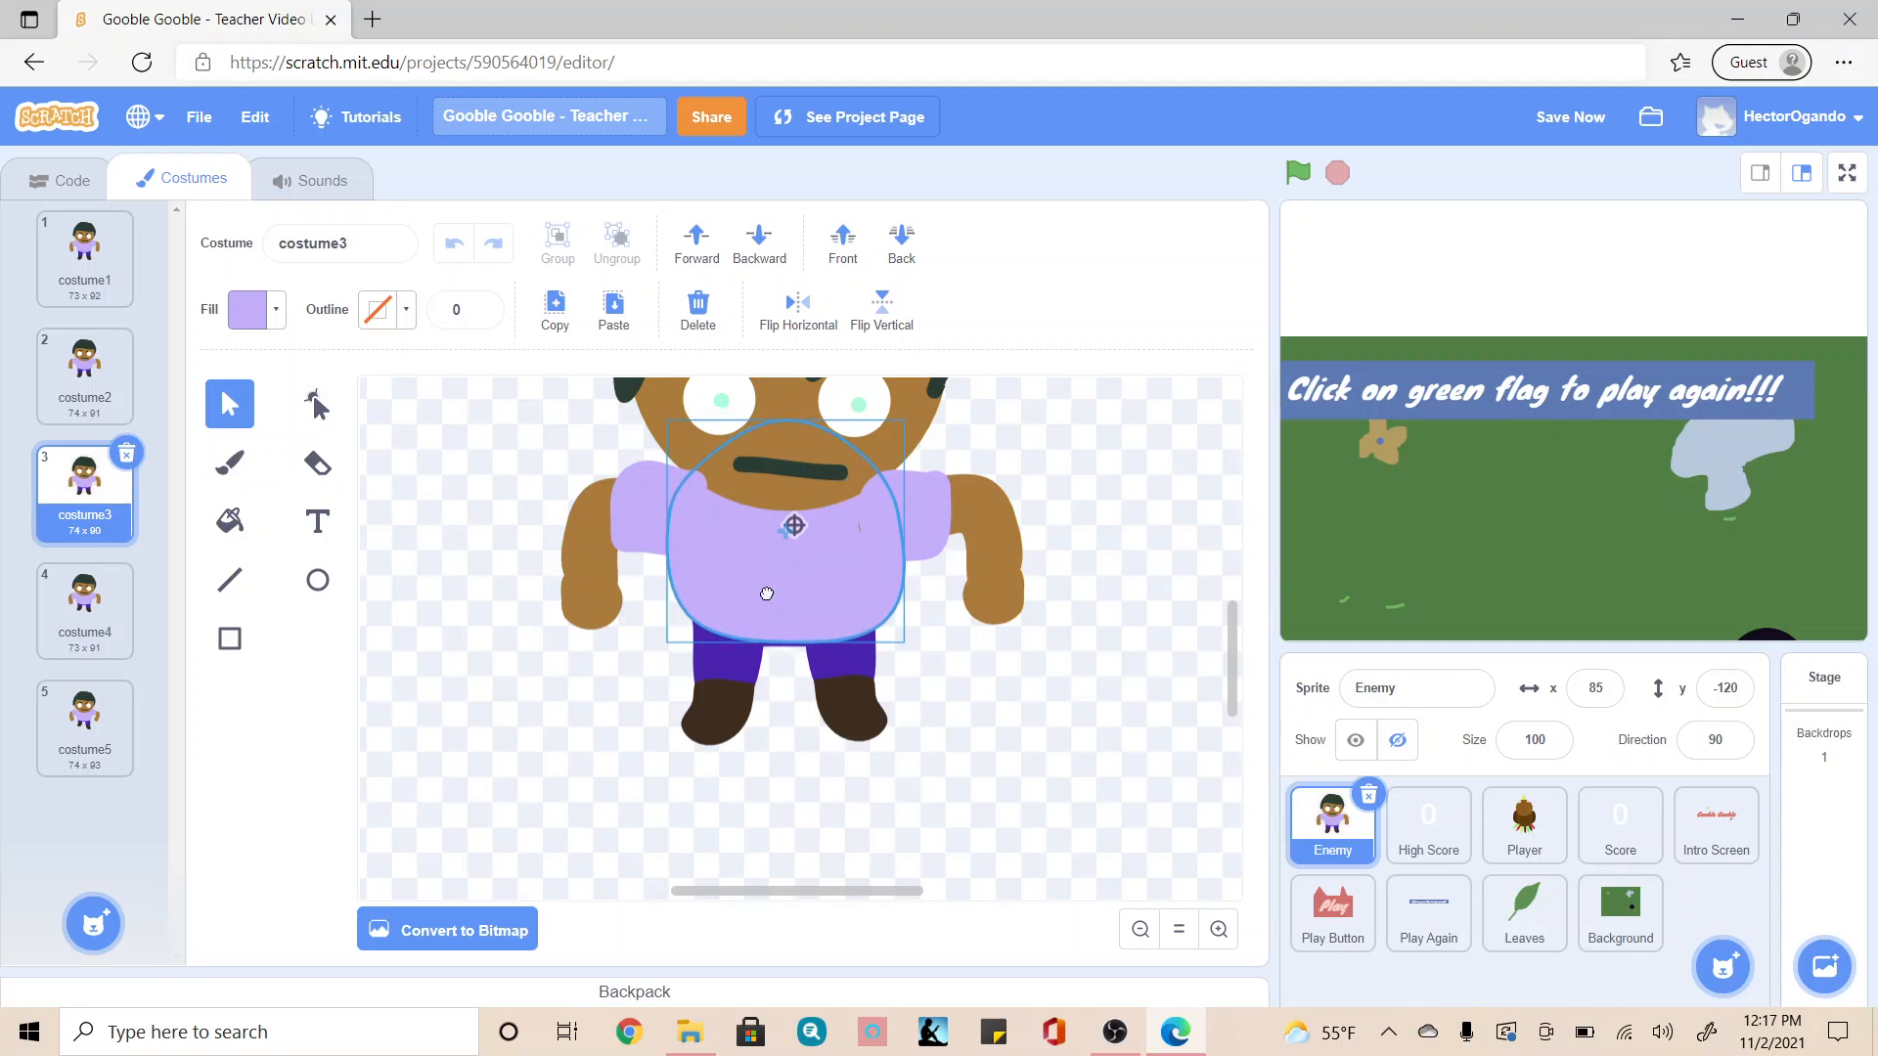
Step: Shift the shirt's torso shape slightly up in costume4 and slightly down in costume5
left_click(109, 644)
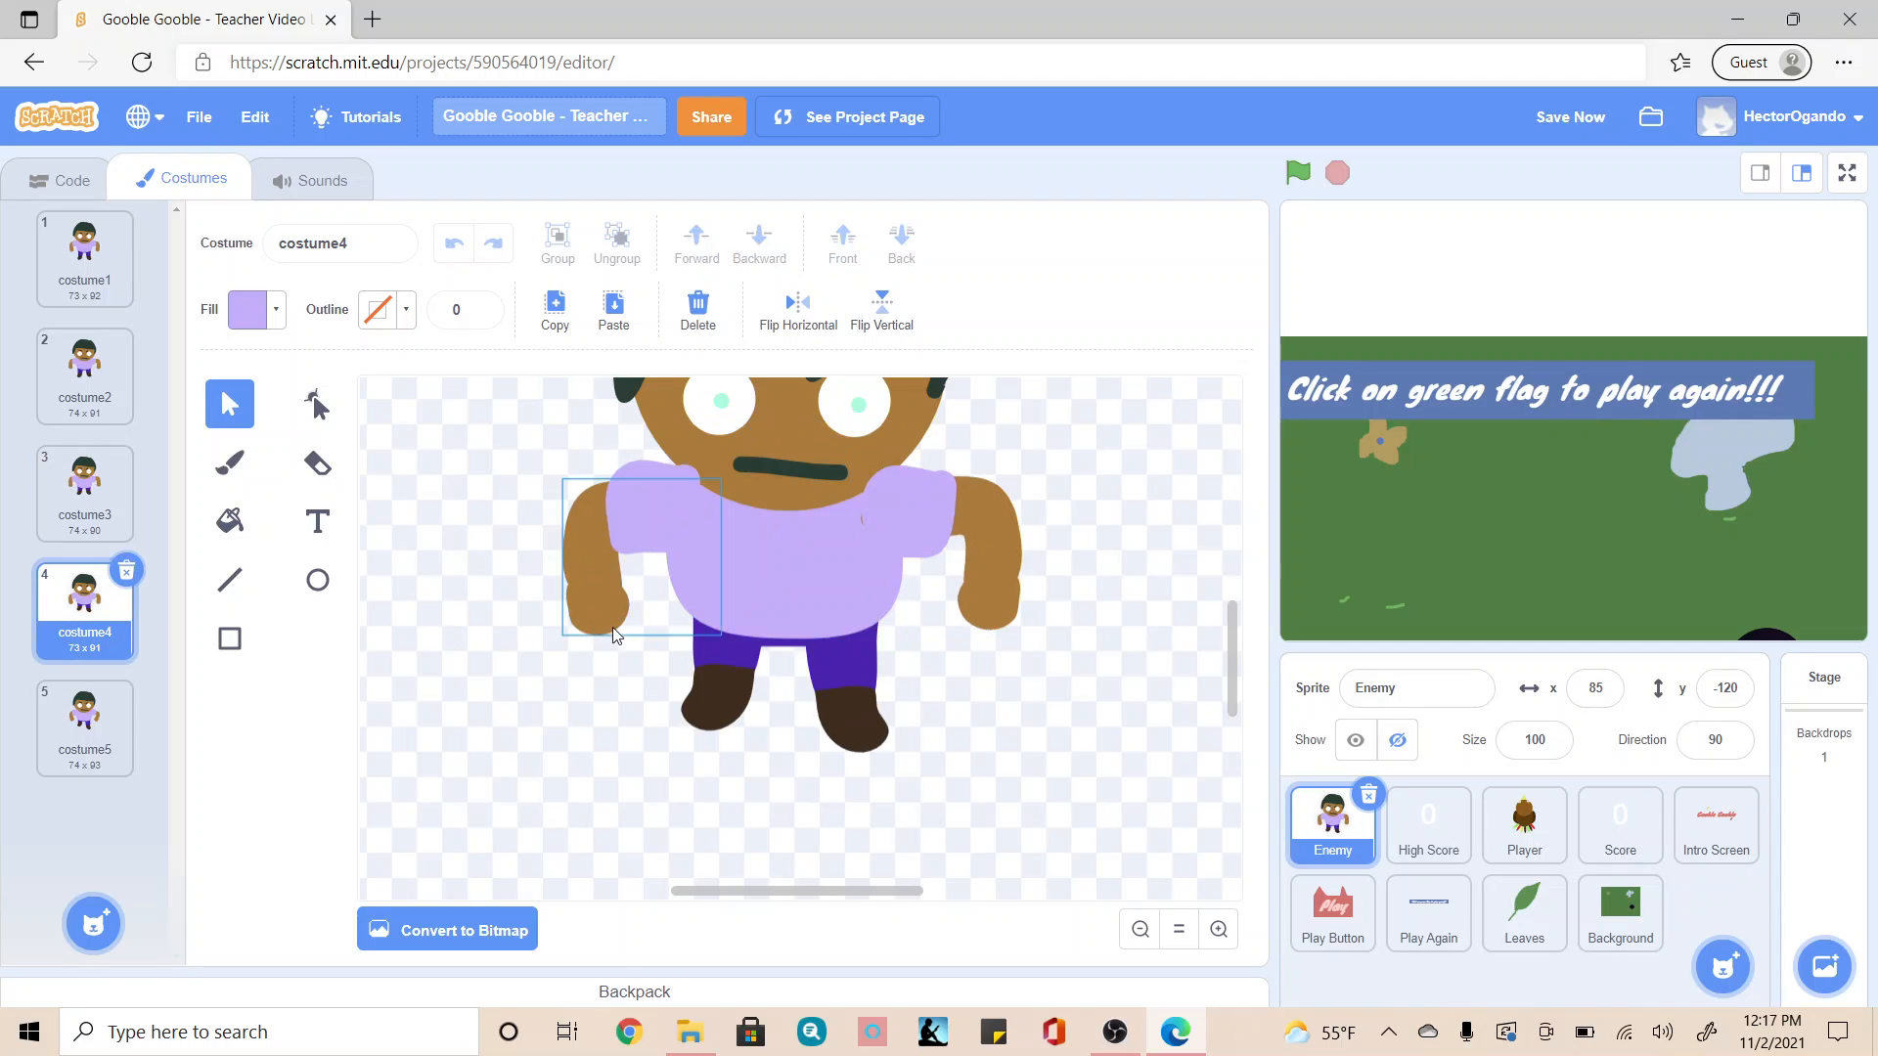
left_click_drag(771, 616, 771, 609)
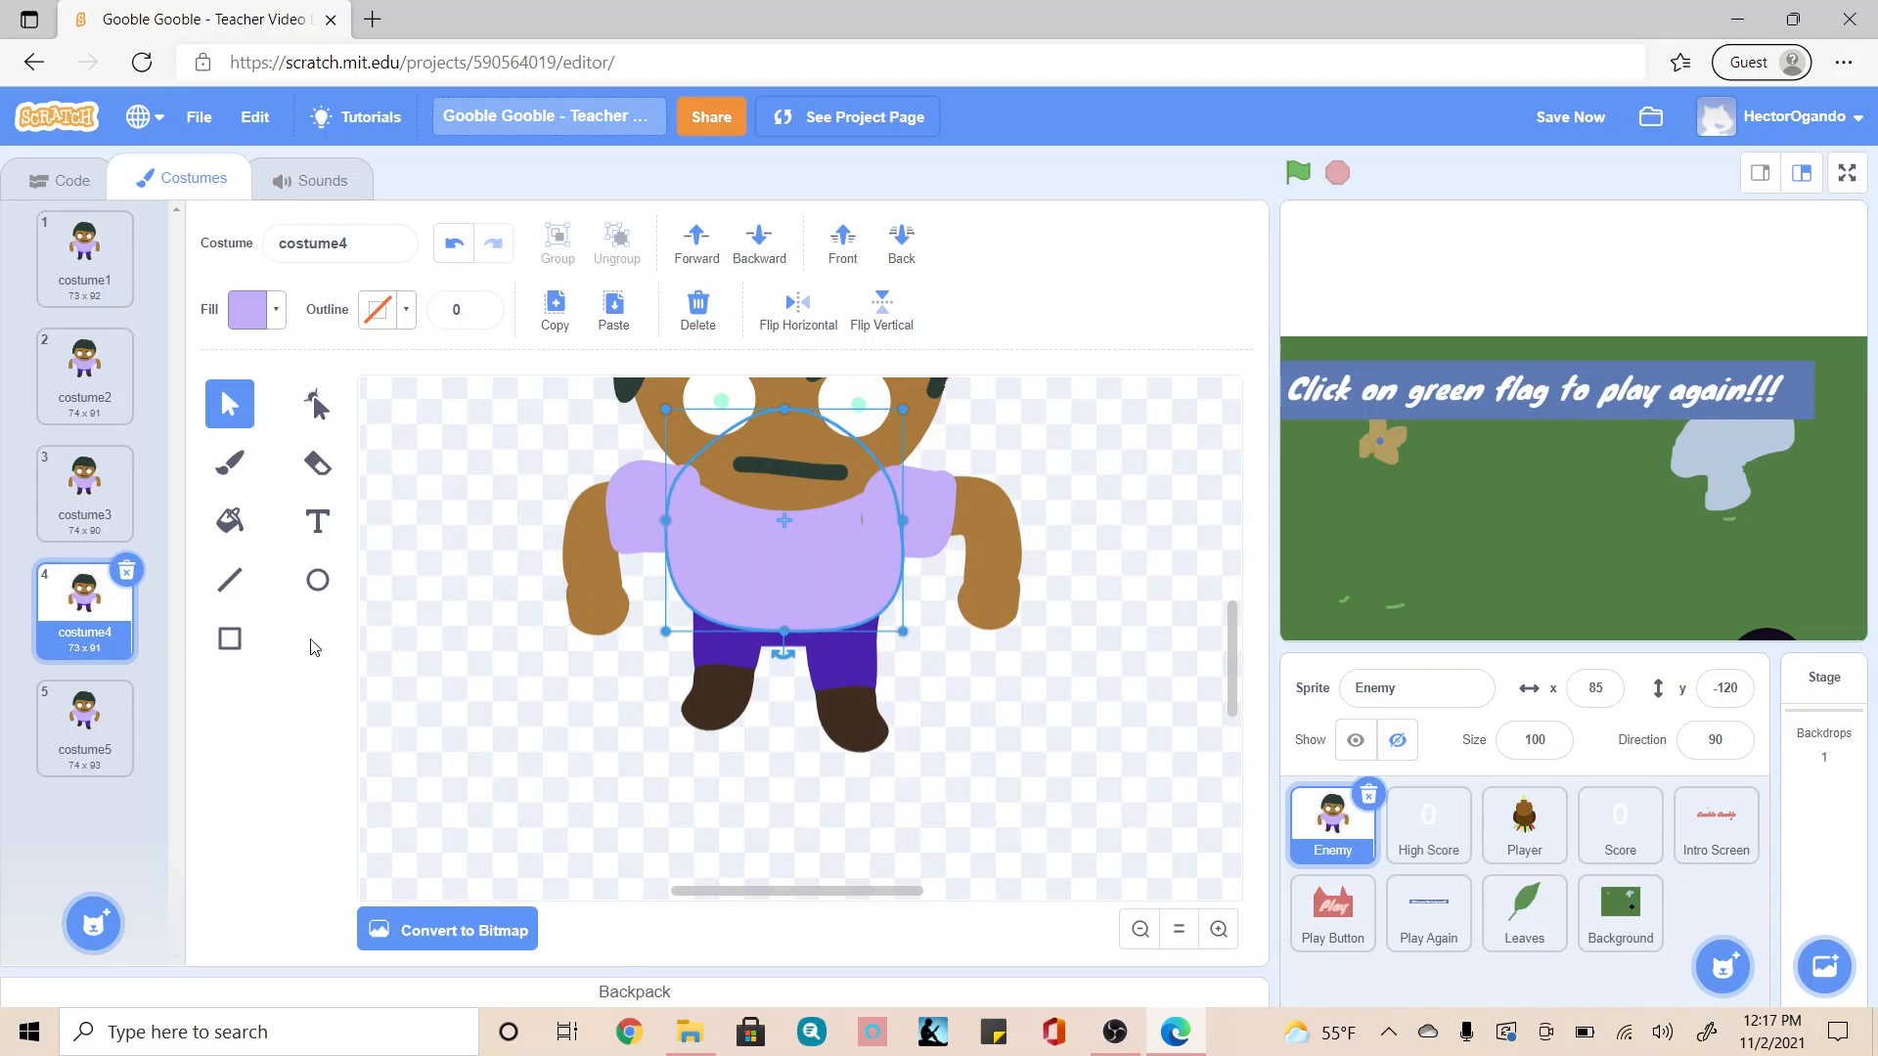
left_click(88, 704)
left_click(795, 553)
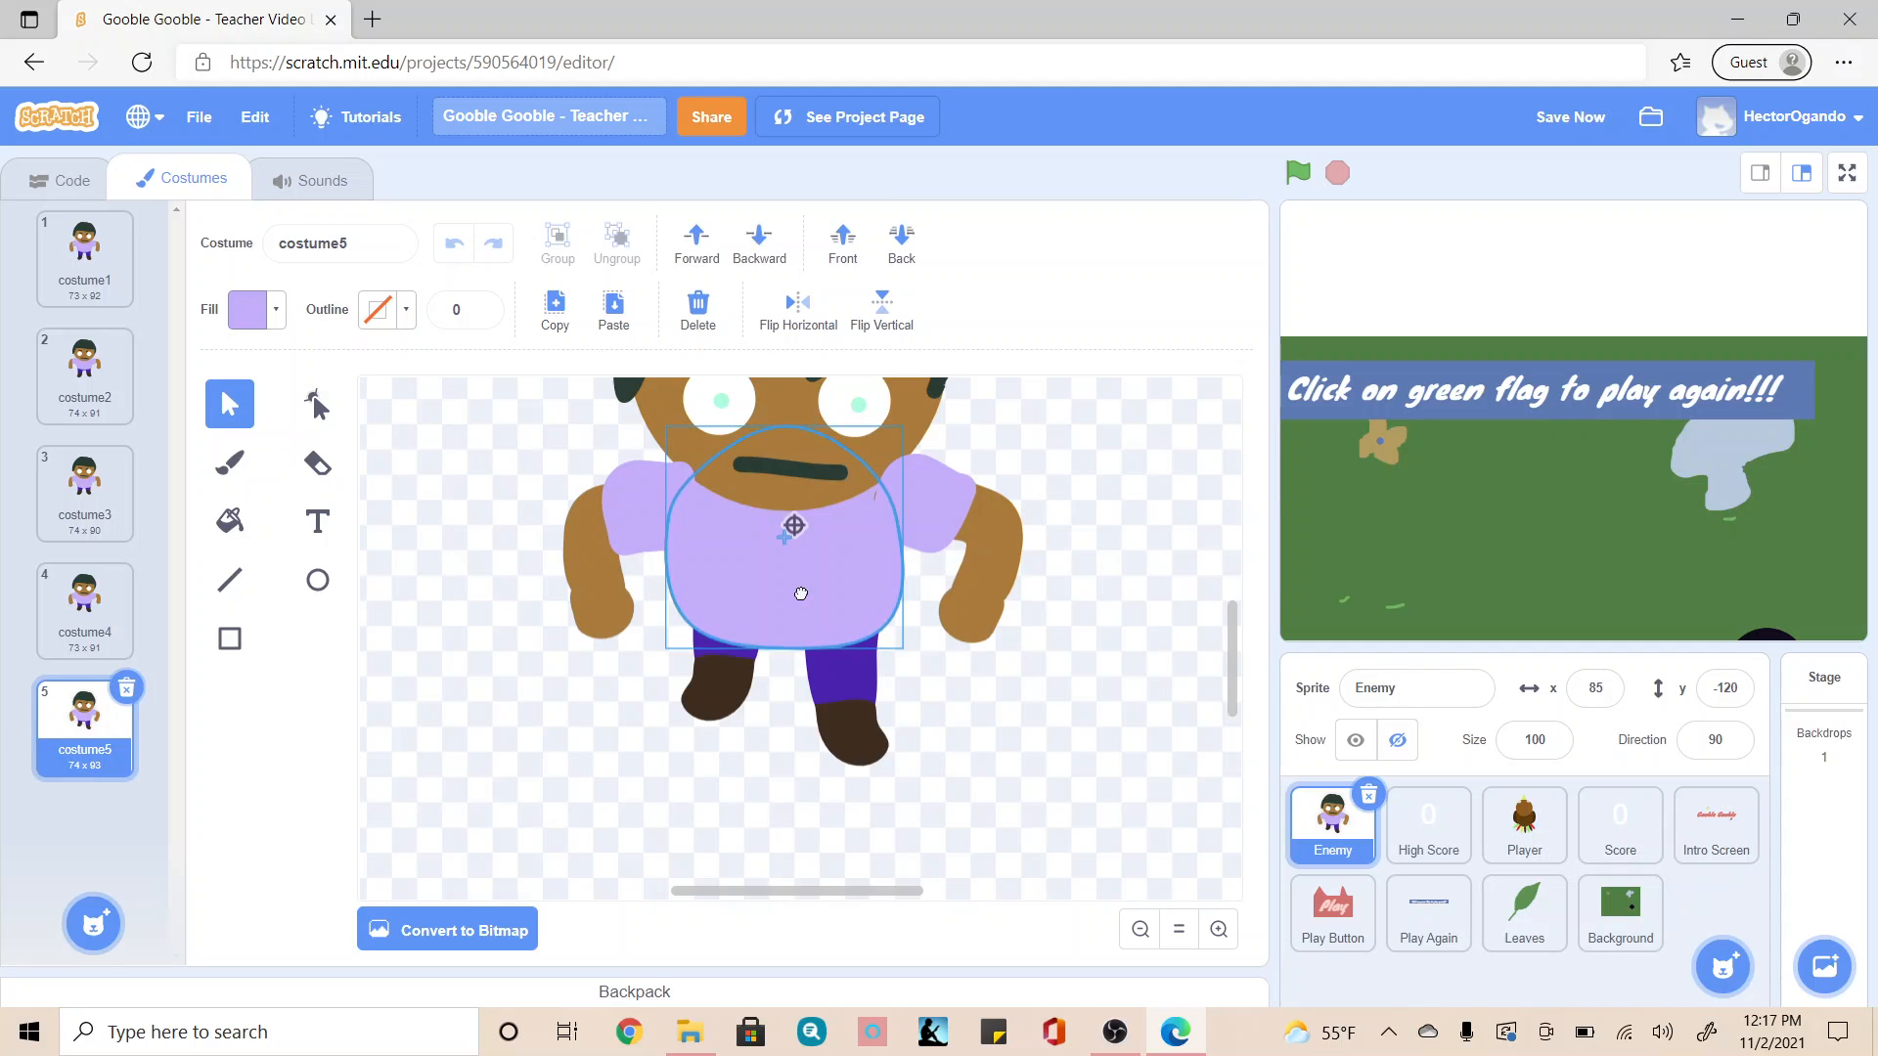
left_click(1028, 734)
scroll(1018, 749, "up", 3)
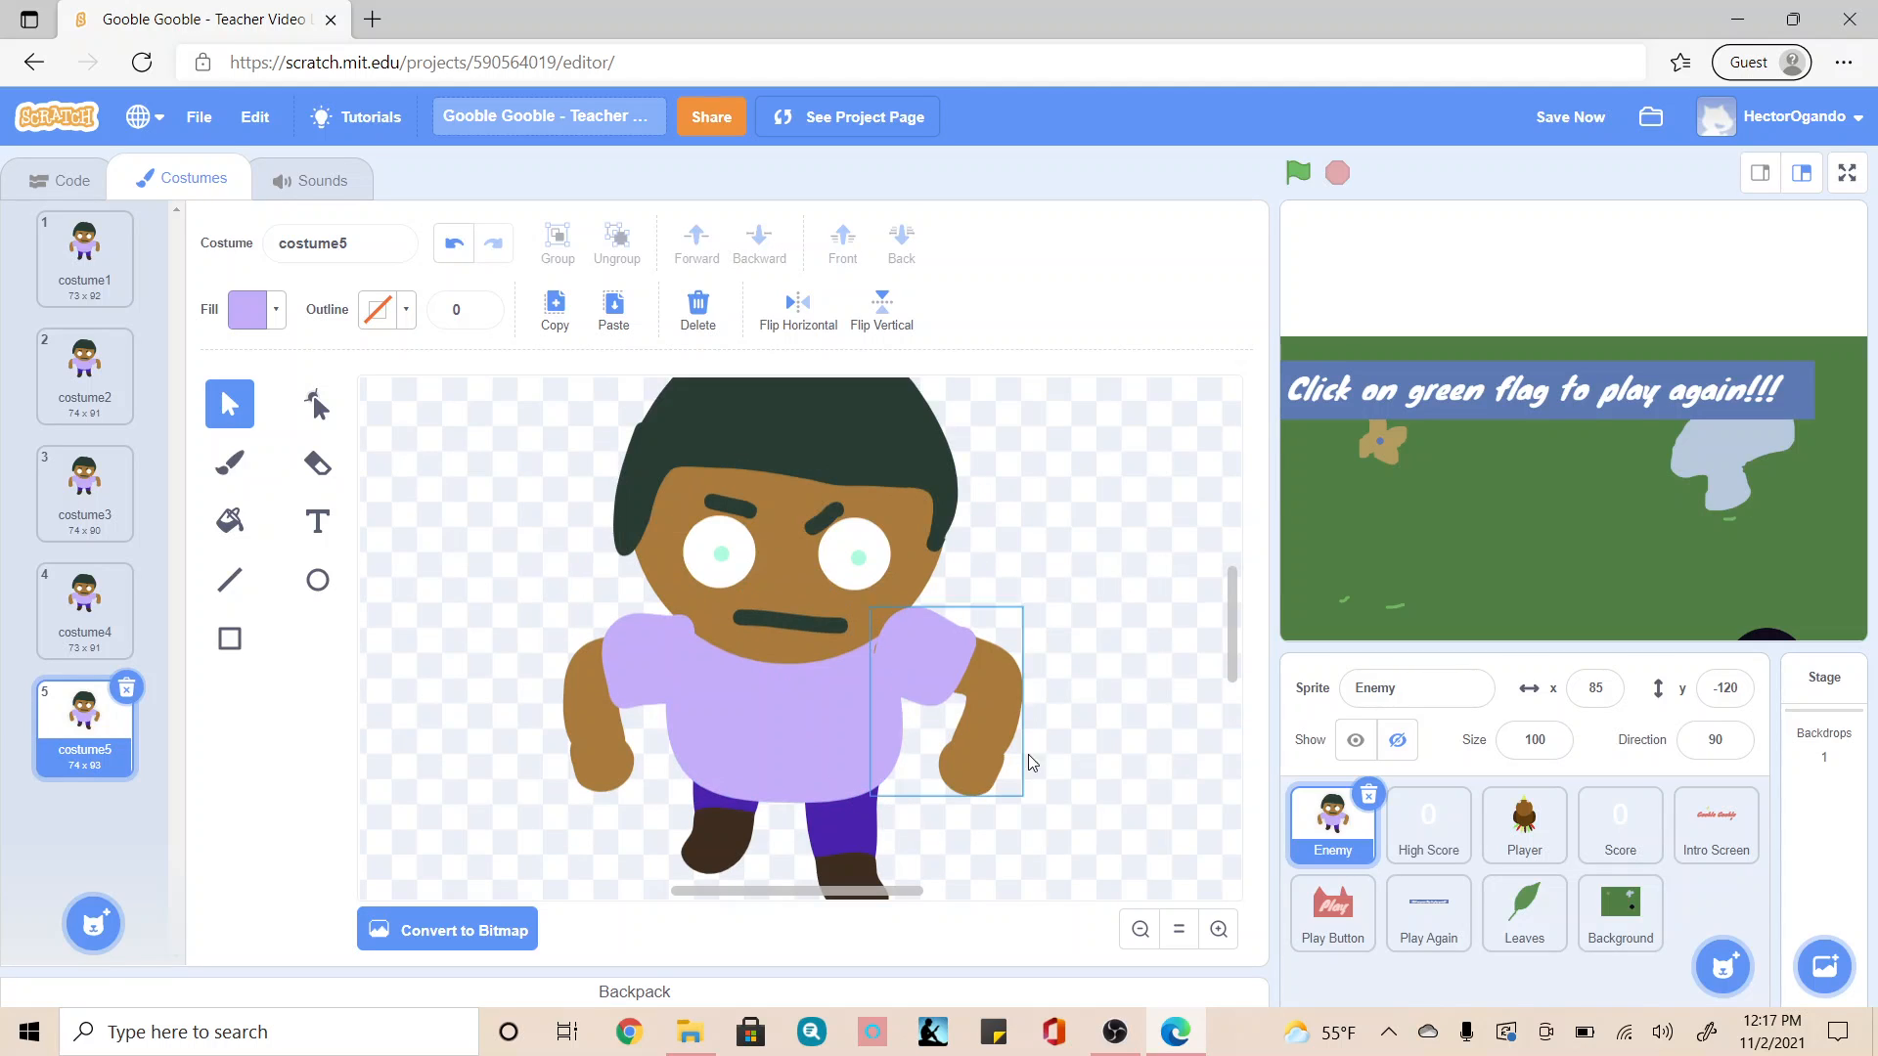
Step: Preview the walking motion with the whole character in view by going through costume1 to costume5 in order
left_click(1141, 929)
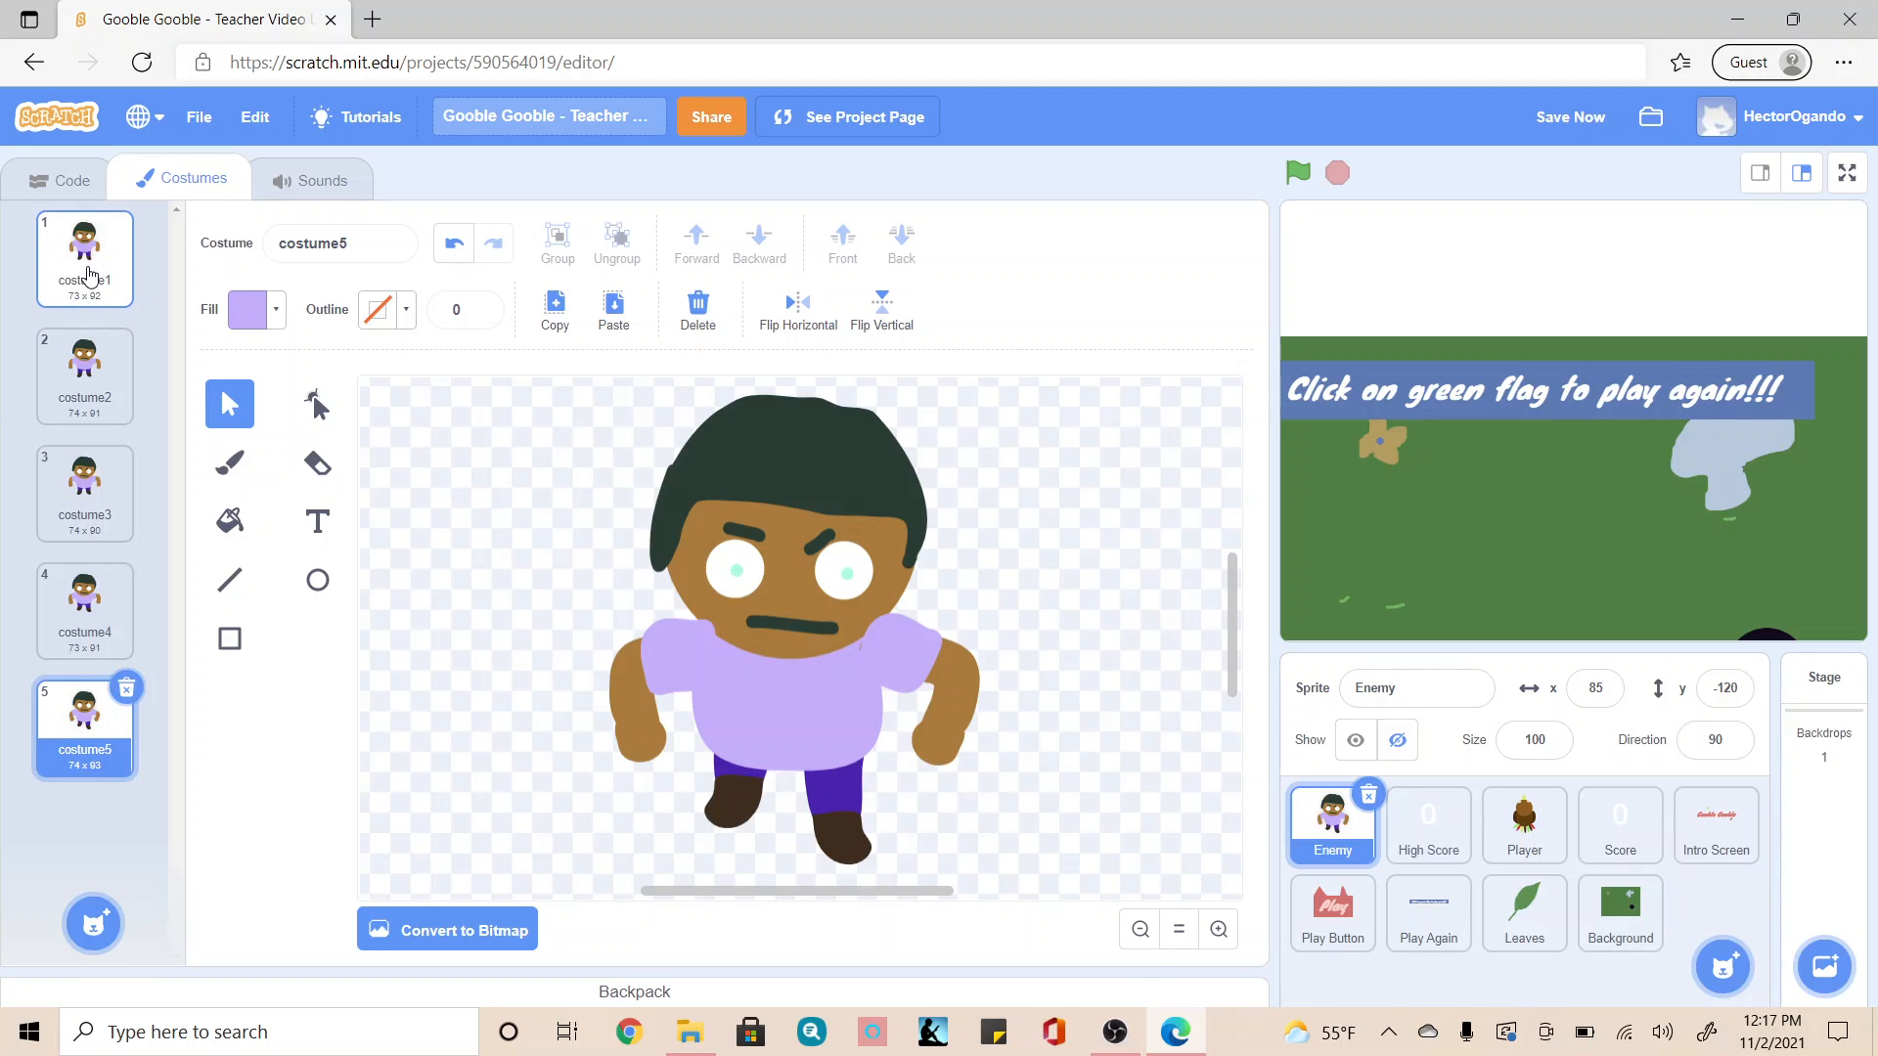
left_click(87, 293)
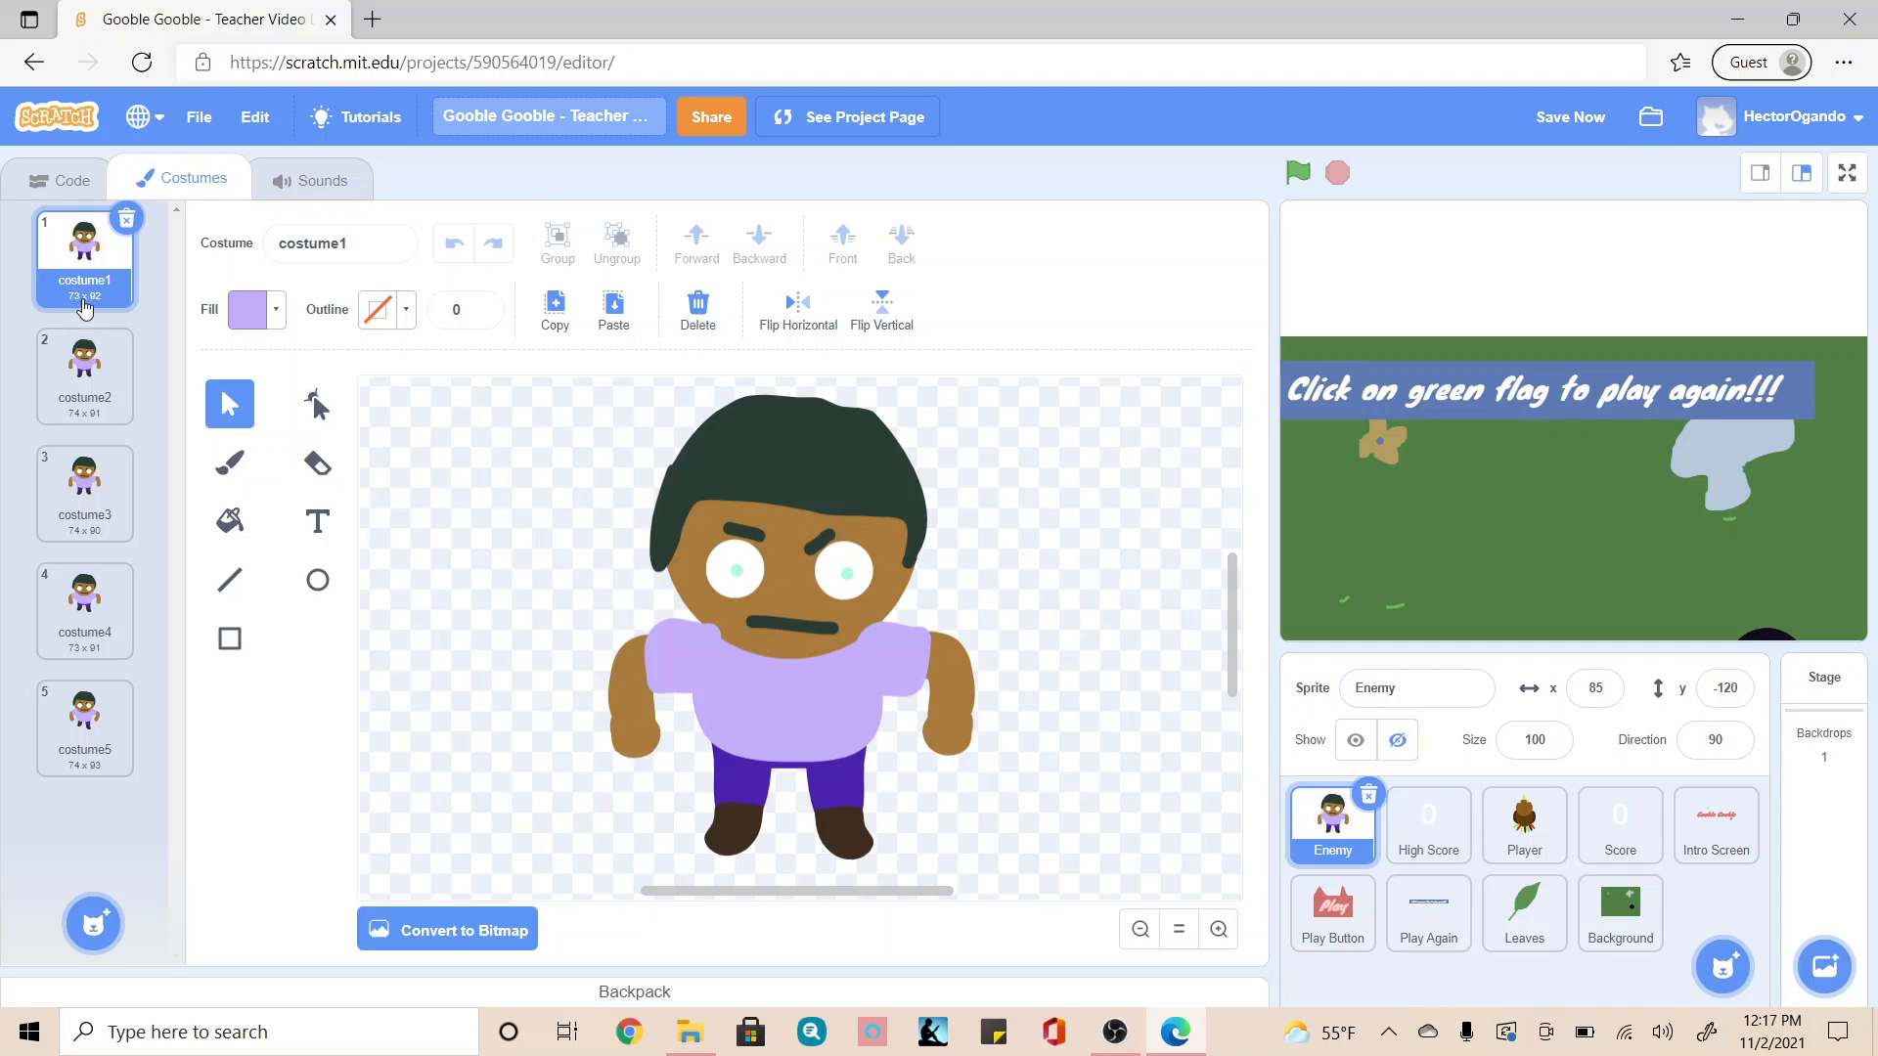
left_click(84, 384)
left_click(85, 480)
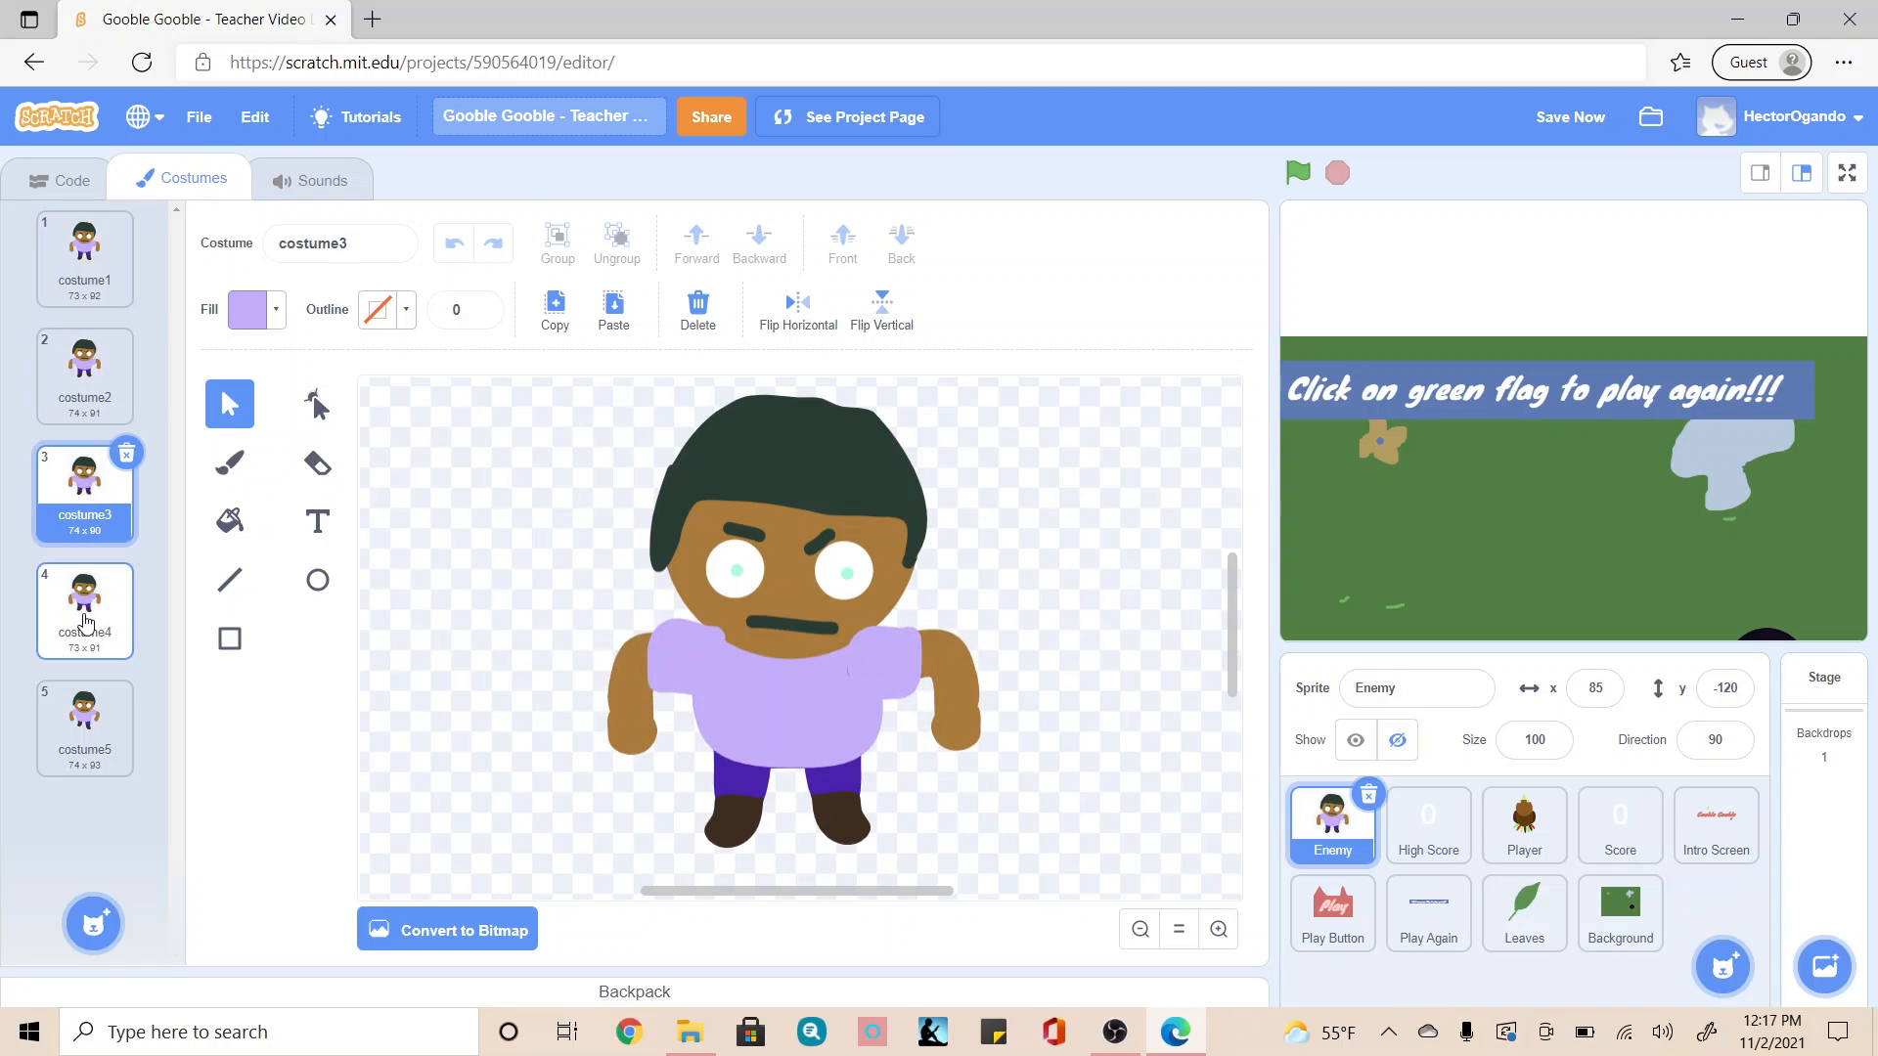
left_click(83, 598)
left_click(82, 724)
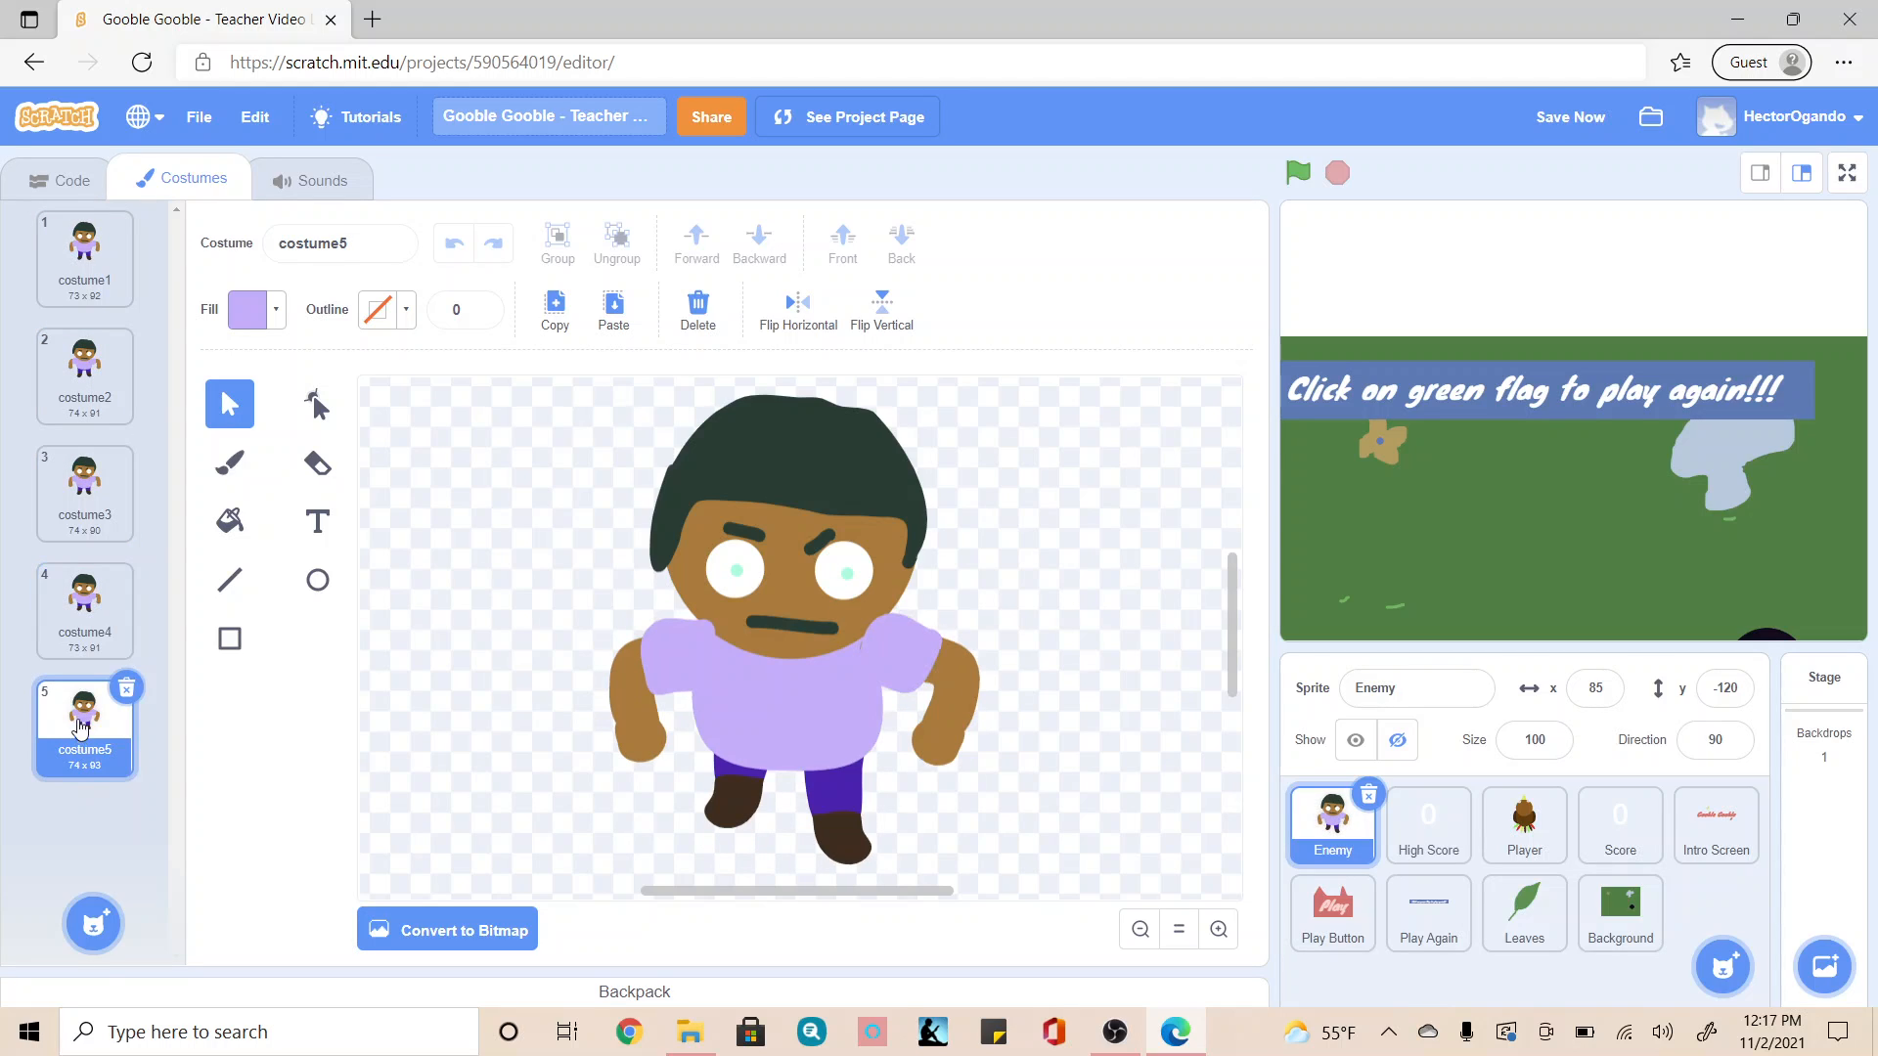